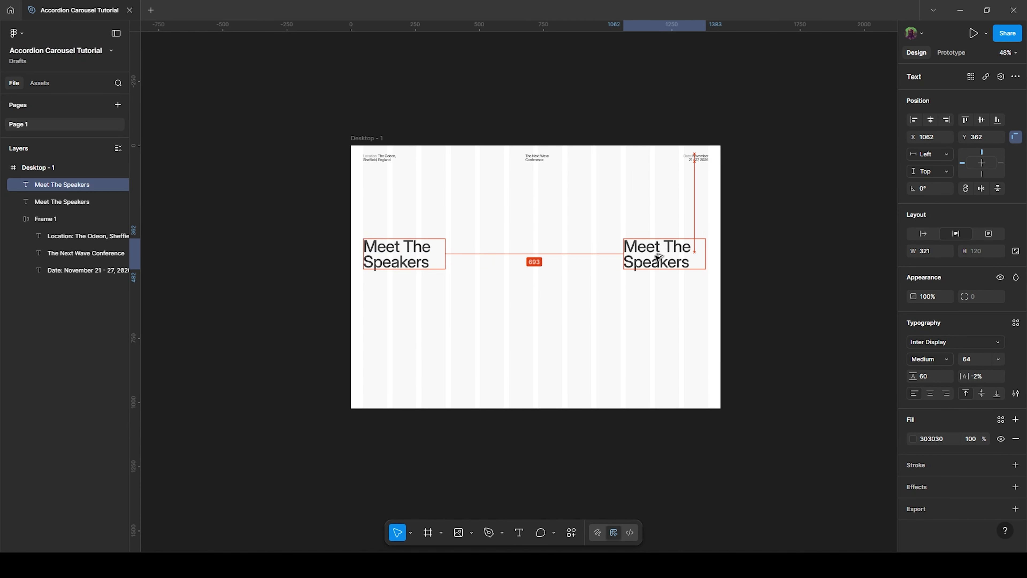
Step: Right-align the heading copy at the right edge of the grid and set its font size to 16 with Auto line height
click(946, 393)
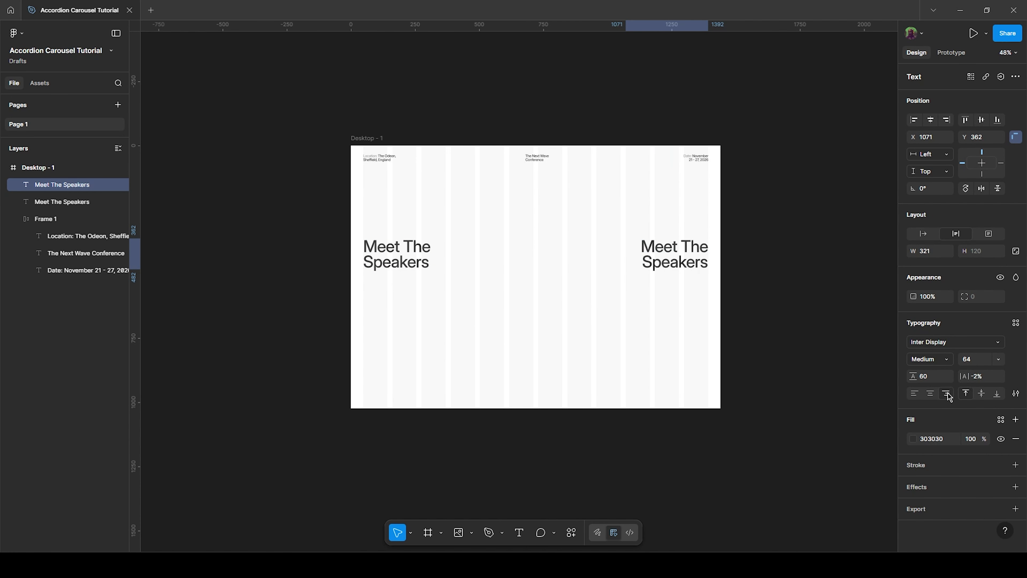
scroll(699, 254, up, 5)
click(973, 363)
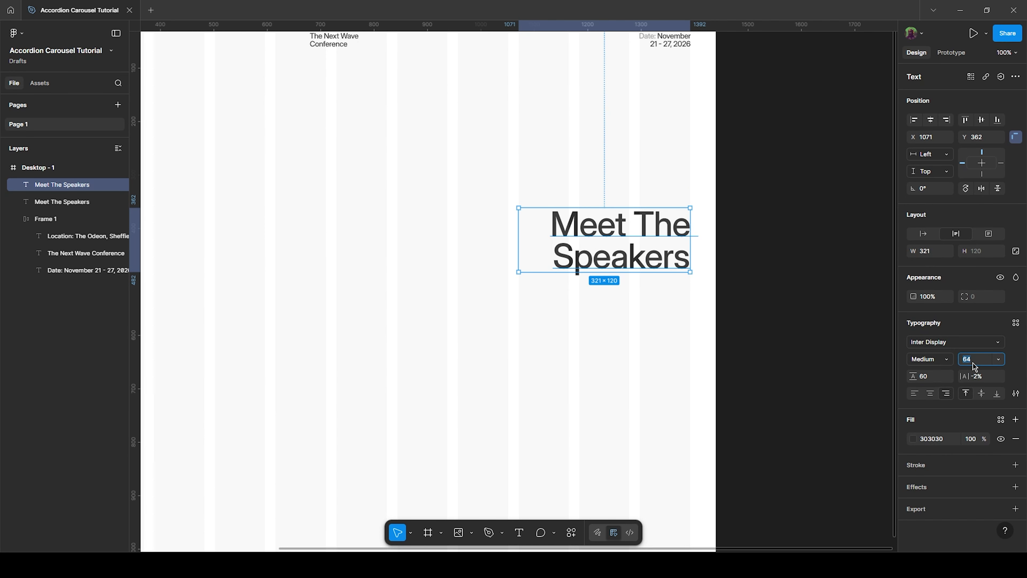
key(Return)
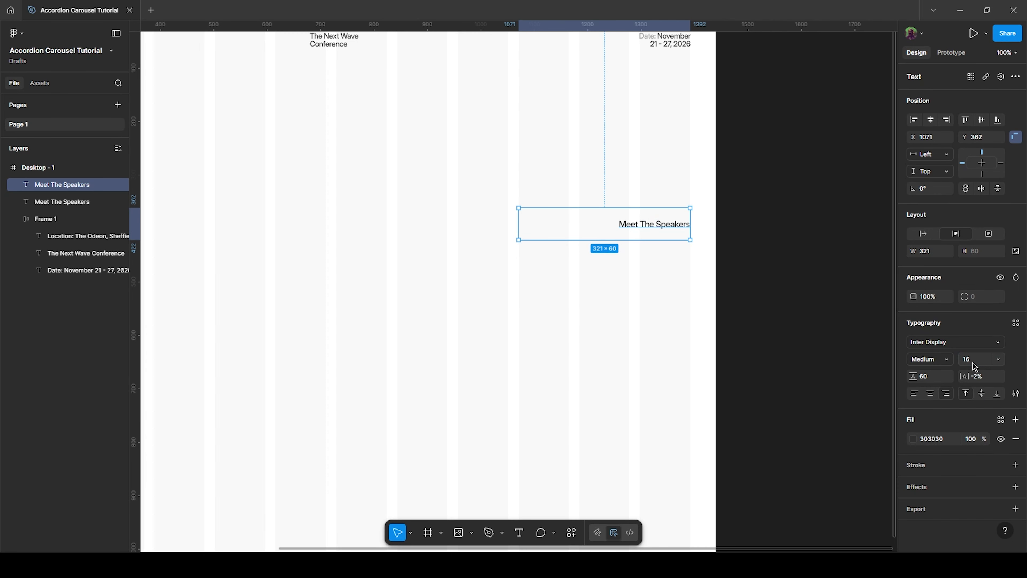
click(934, 377)
text(auto)
key(Return)
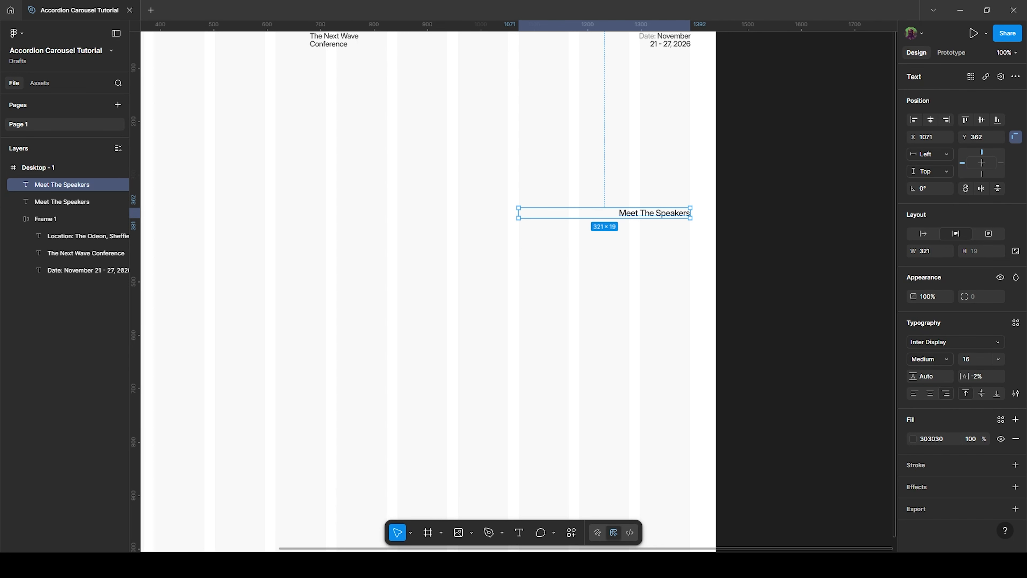
Step: Replace the copied heading with "Get to know the experts bringing diverse perspectives, real-world experience, and fresh insights to this session." and widen its box to 379
double_click(633, 215)
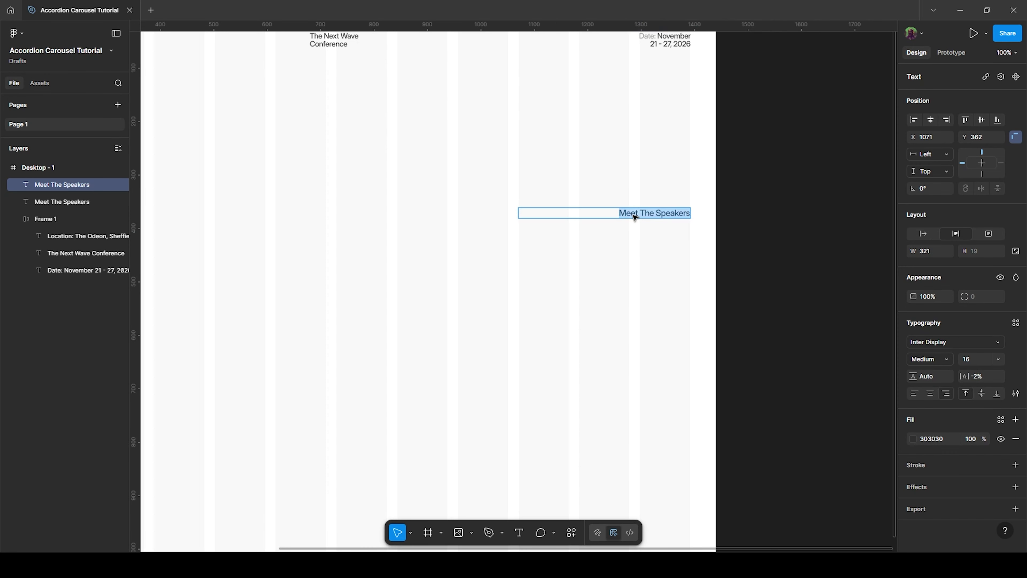
text(Get to know the experts bringing diverse perspectives, real-world experience, and fresh insights to this session.)
scroll(673, 223, left, 4)
drag(666, 224, 645, 216)
scroll(598, 215, left, 5)
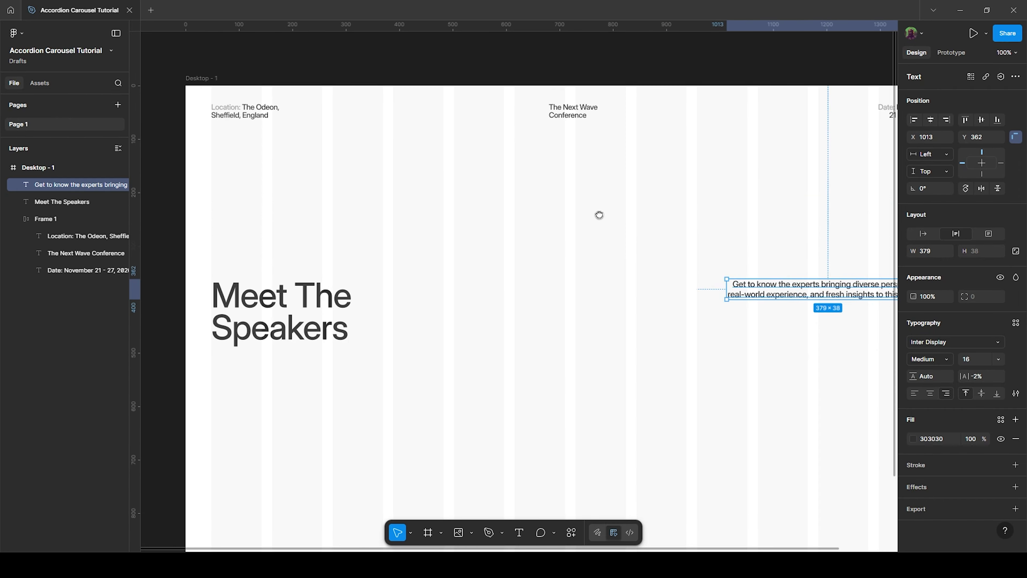
Step: Set the speaker description's text fill to 9C9C9C, matching the muted header labels
scroll(598, 216, up, 5)
click(320, 143)
double_click(316, 143)
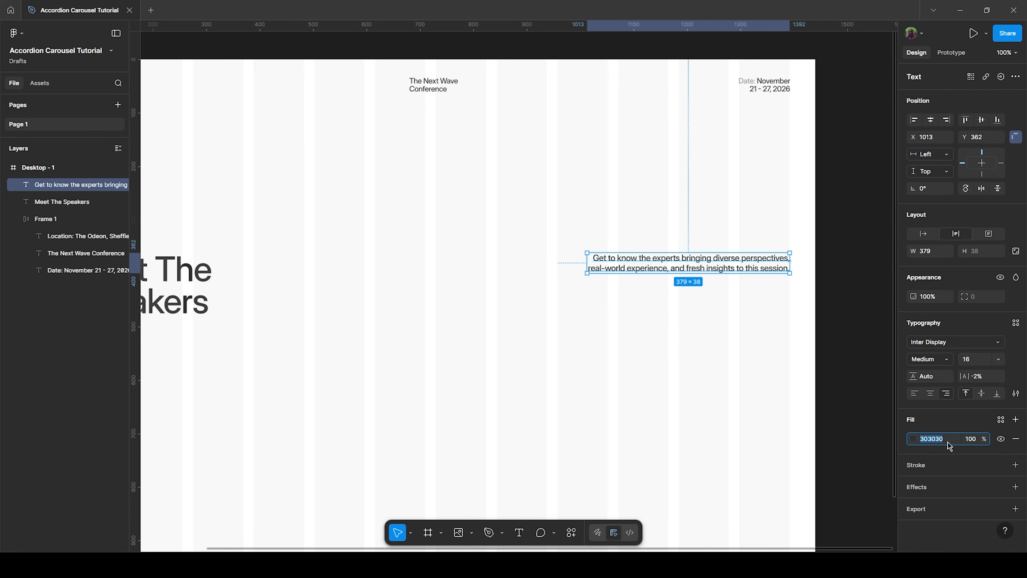
text(9c9c9c)
key(Return)
Step: Wrap the large heading and the description in a horizontal auto layout frame and align its contents to the bottom
scroll(262, 255, left, 3)
scroll(262, 255, down, 1)
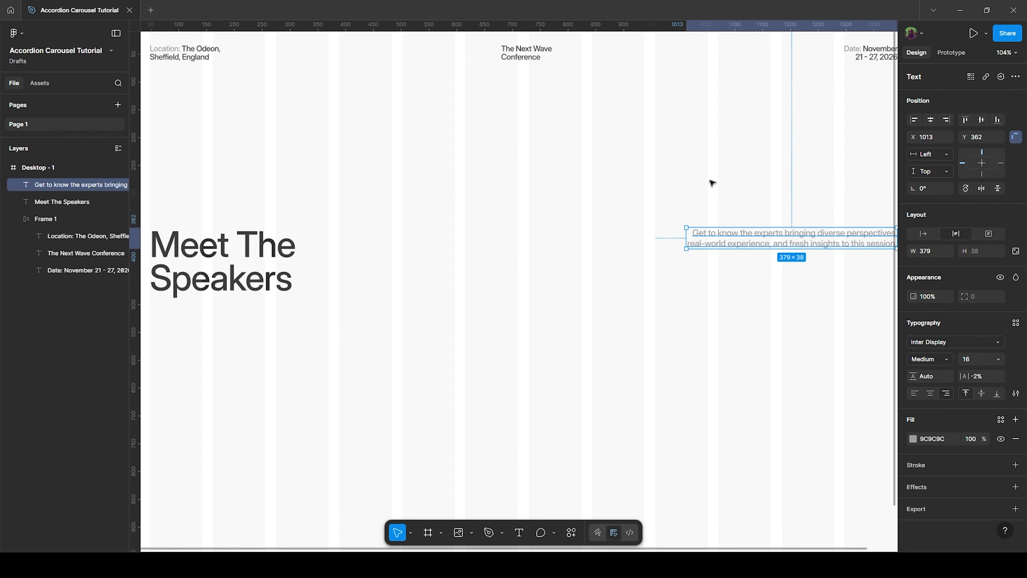
shift+click(259, 254)
key(shift+a)
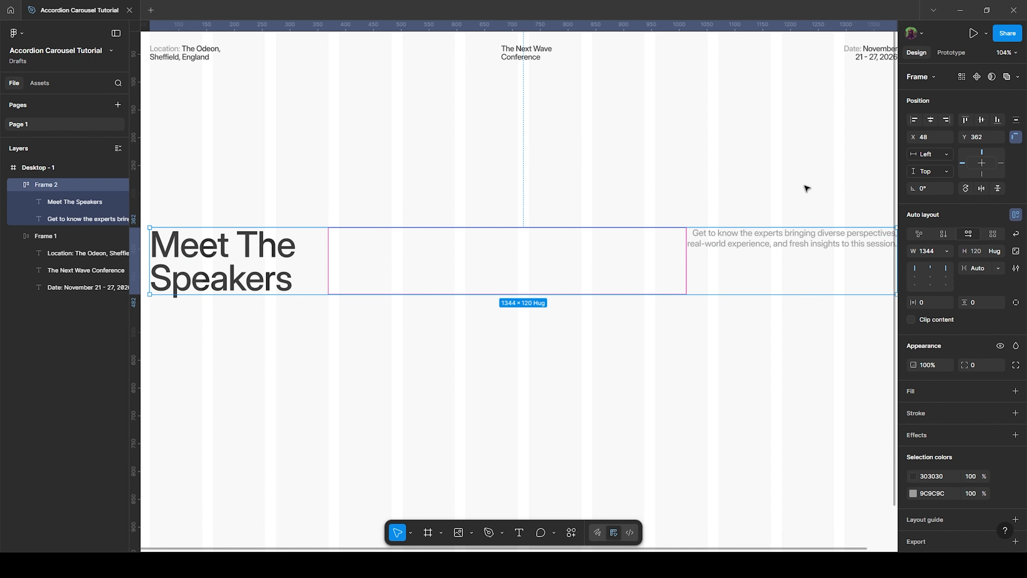
click(915, 285)
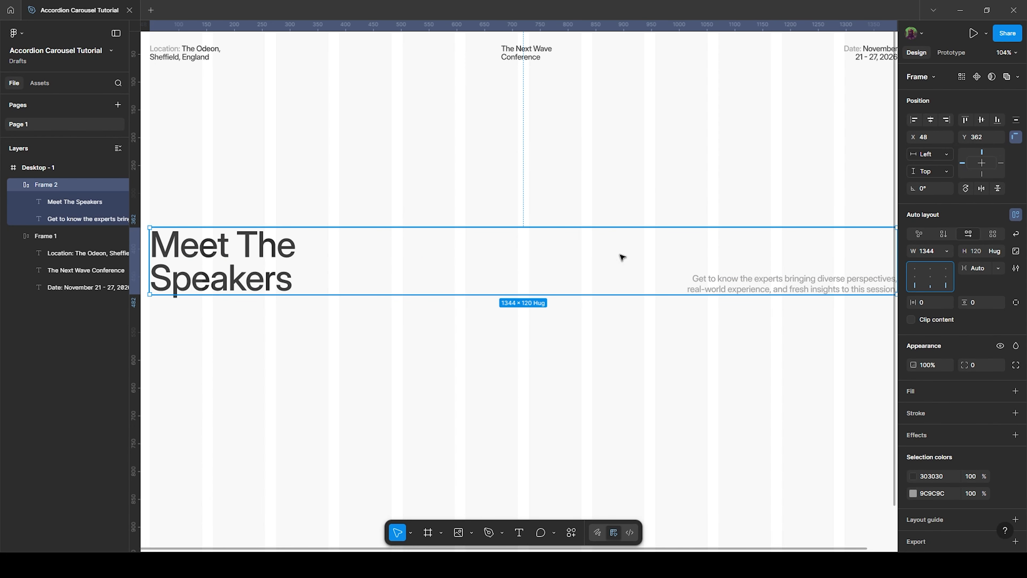
Step: Move the heading and description frame up to Y 275 on the desktop frame
drag(470, 260, 647, 197)
scroll(663, 217, down, 5)
drag(594, 236, 406, 291)
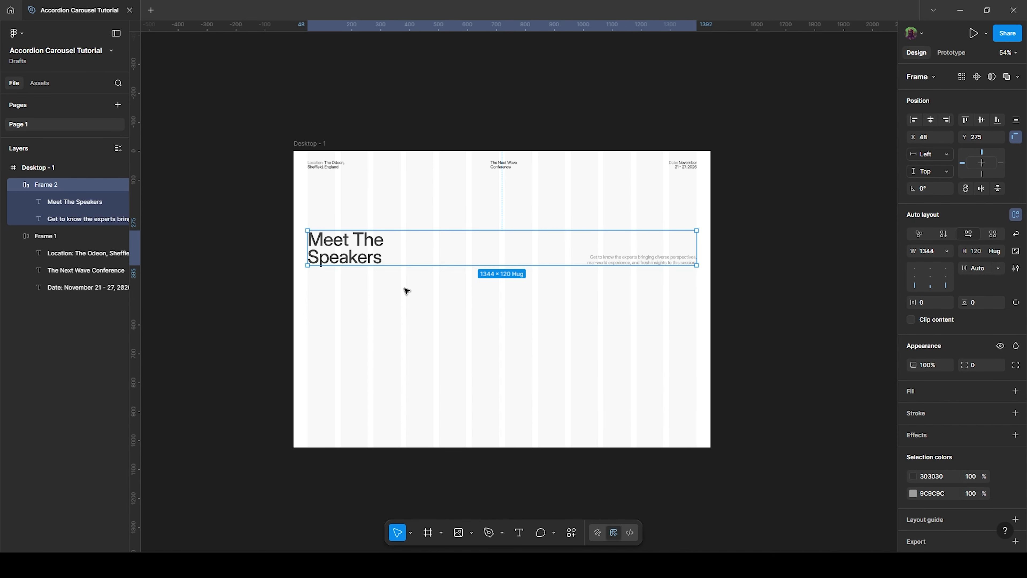
Step: Draw a card frame across the four central grid columns below the heading, at X 503, Y 423, sized 434 by 566
key(f)
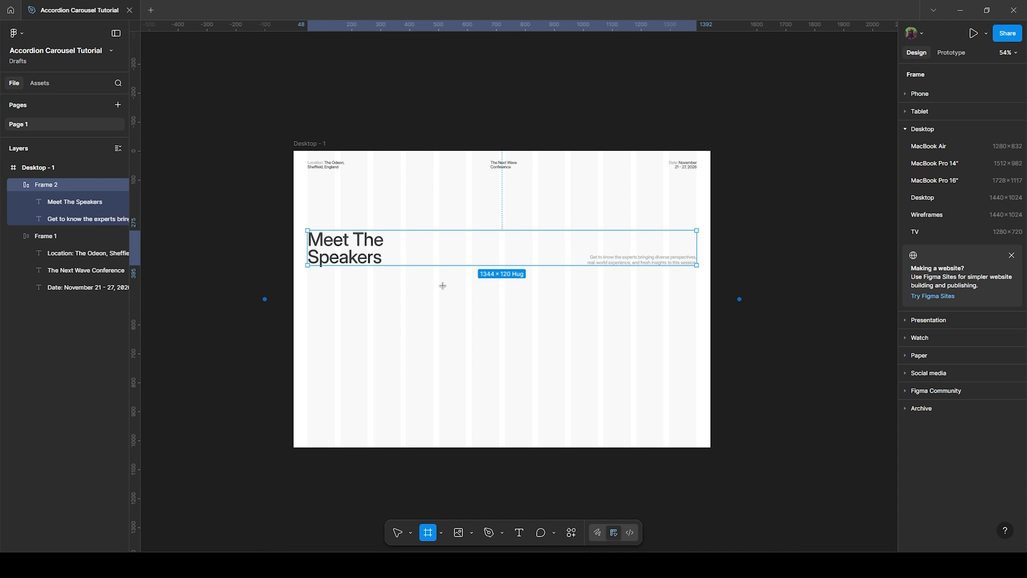
drag(439, 274, 563, 432)
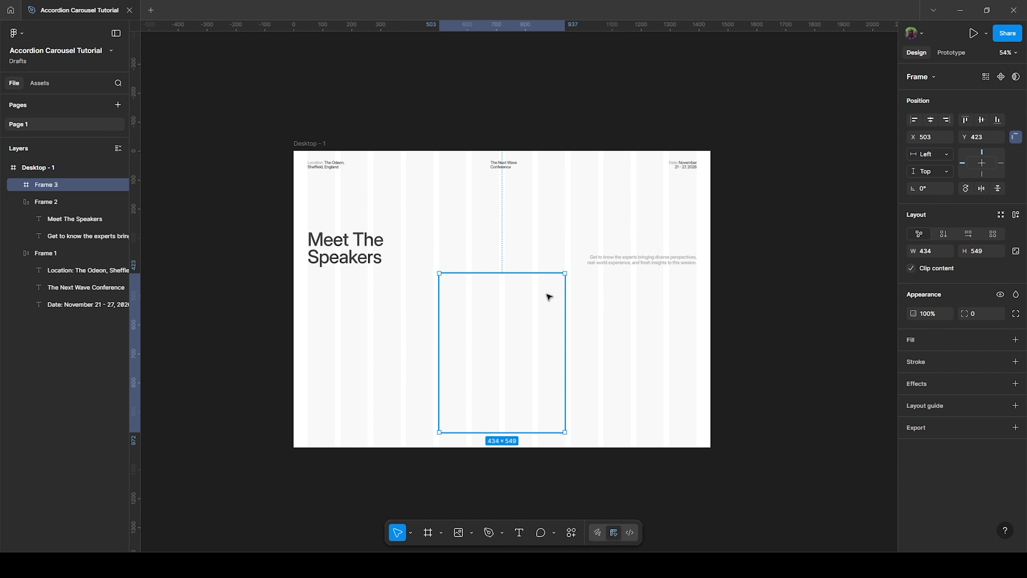
scroll(441, 277, up, 15)
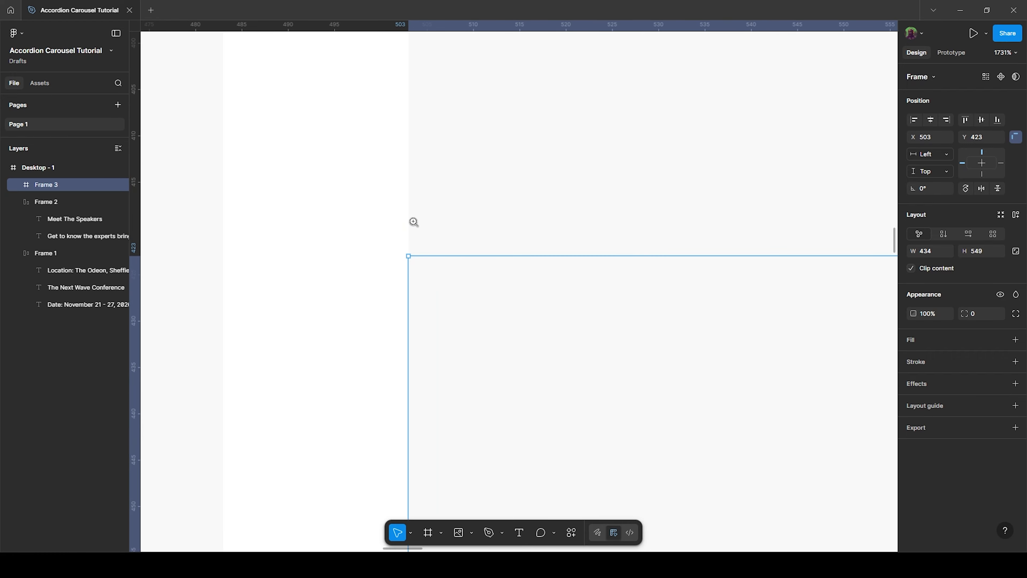
scroll(467, 300, down, 8)
scroll(468, 300, down, 5)
drag(540, 413, 540, 423)
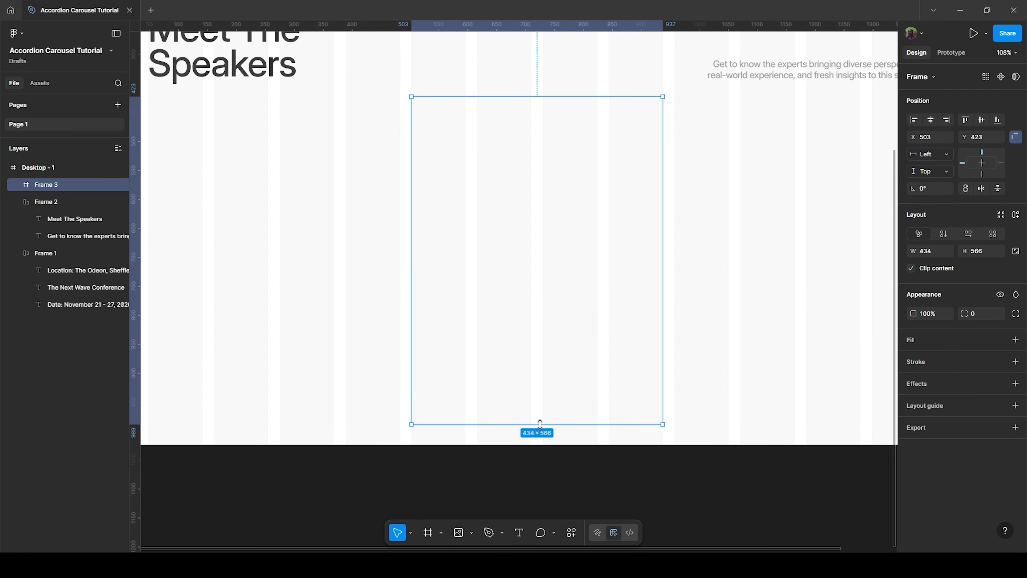
Step: Give the new card frame a 969696 grey fill and a corner radius of 20
scroll(531, 122, up, 2)
scroll(440, 185, left, 3)
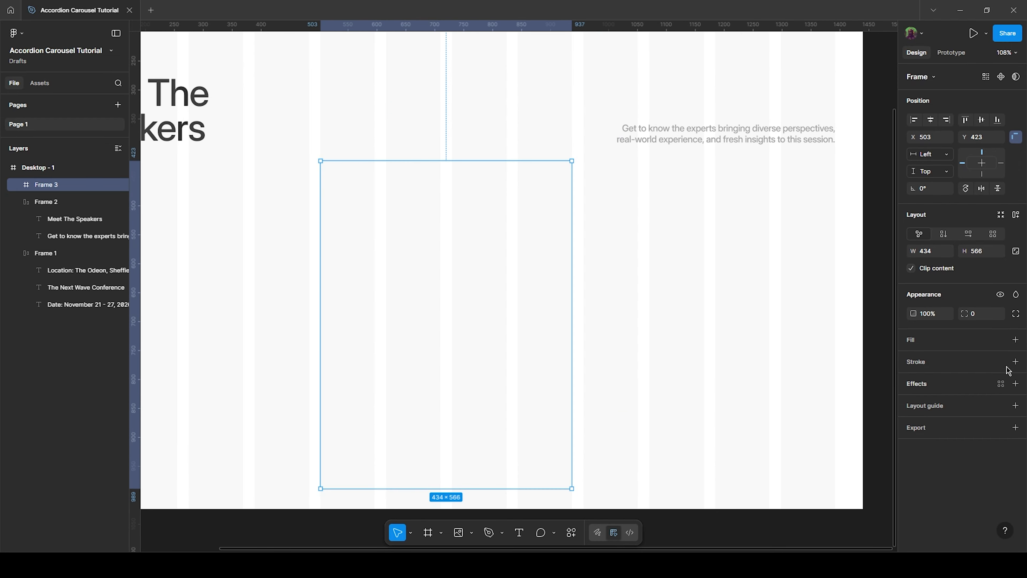
click(1015, 340)
click(913, 359)
drag(813, 371, 770, 385)
click(888, 292)
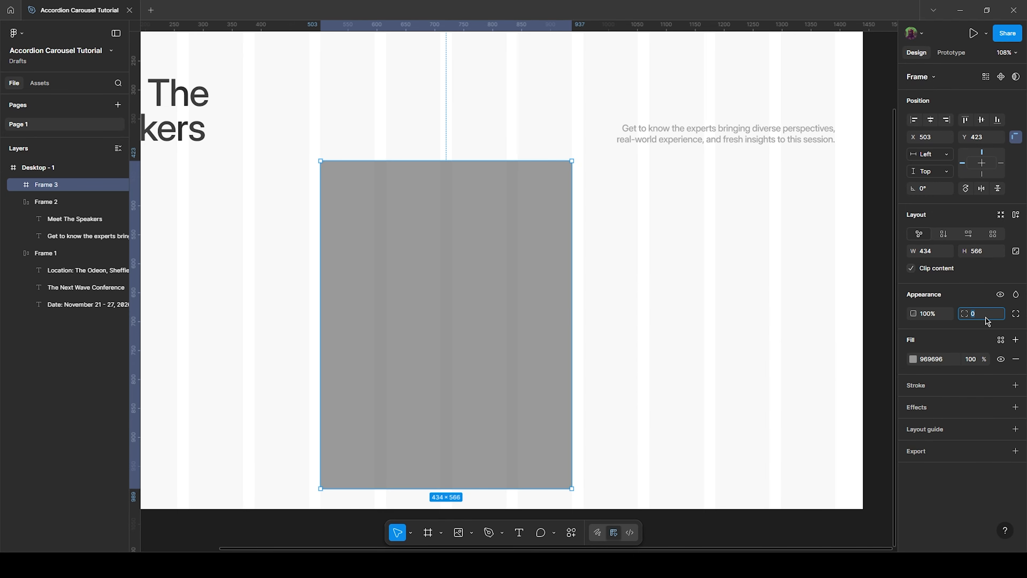
text(16)
key(Return)
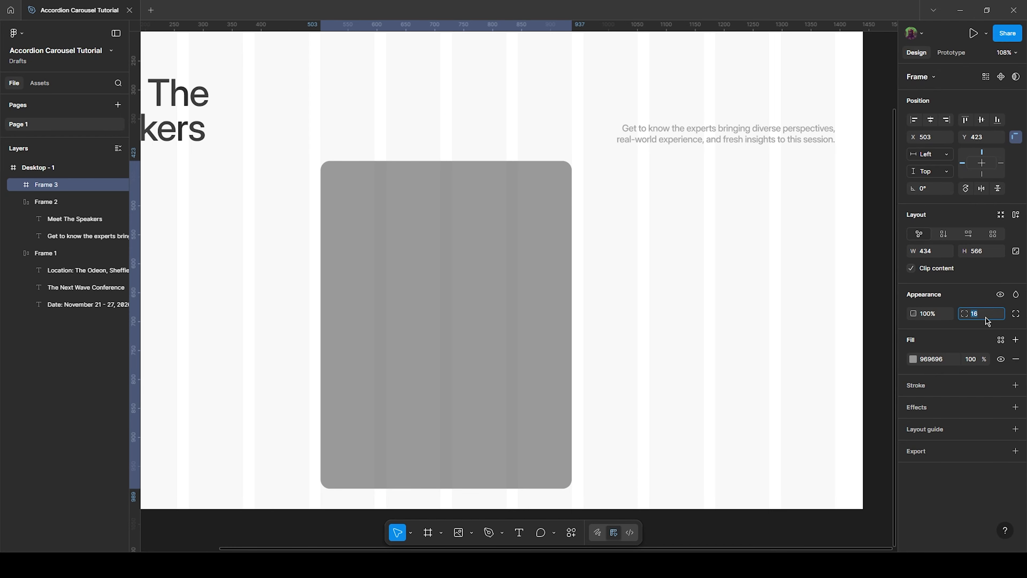
text(20)
key(Return)
Step: Duplicate the card one grid column to the left at X 389 and narrow the duplicate to 94 wide
drag(384, 166, 578, 131)
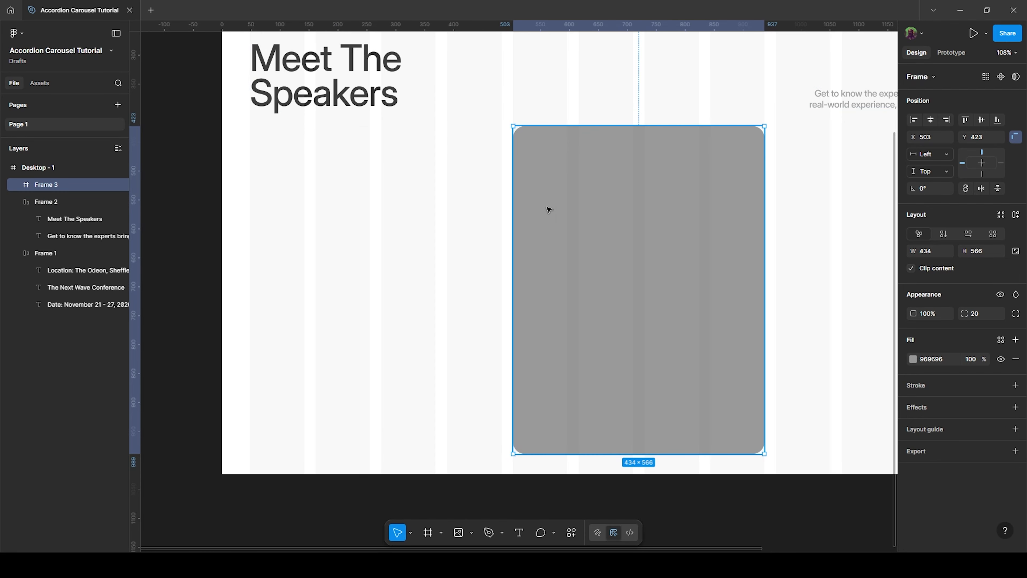
key(ctrl+d)
drag(648, 238, 585, 238)
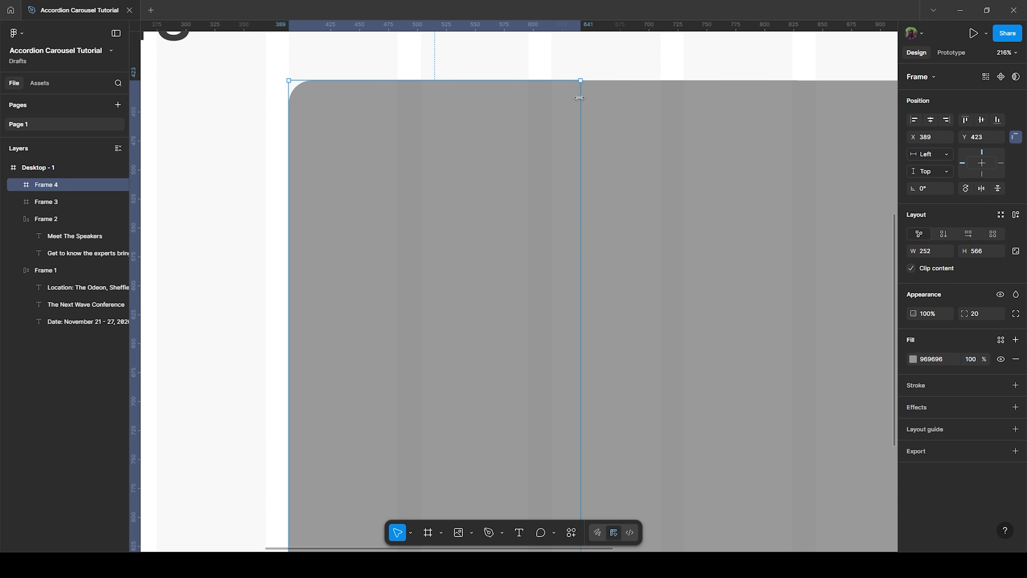
drag(579, 98, 397, 98)
scroll(417, 179, up, 4)
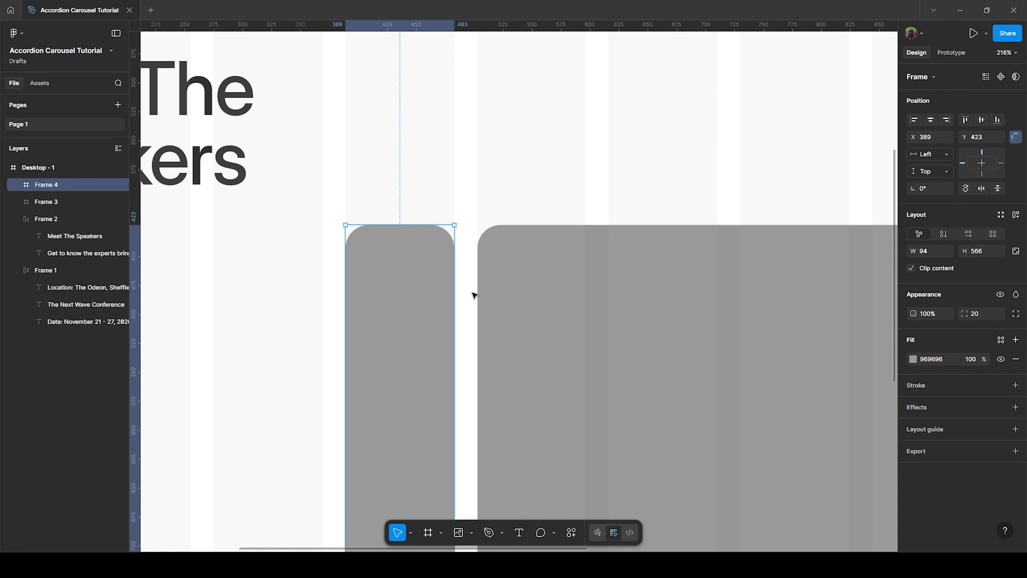
Step: Rename the narrow card's layer to Close and the wide card's layer to Open
double_click(45, 184)
text(C)
key(Return)
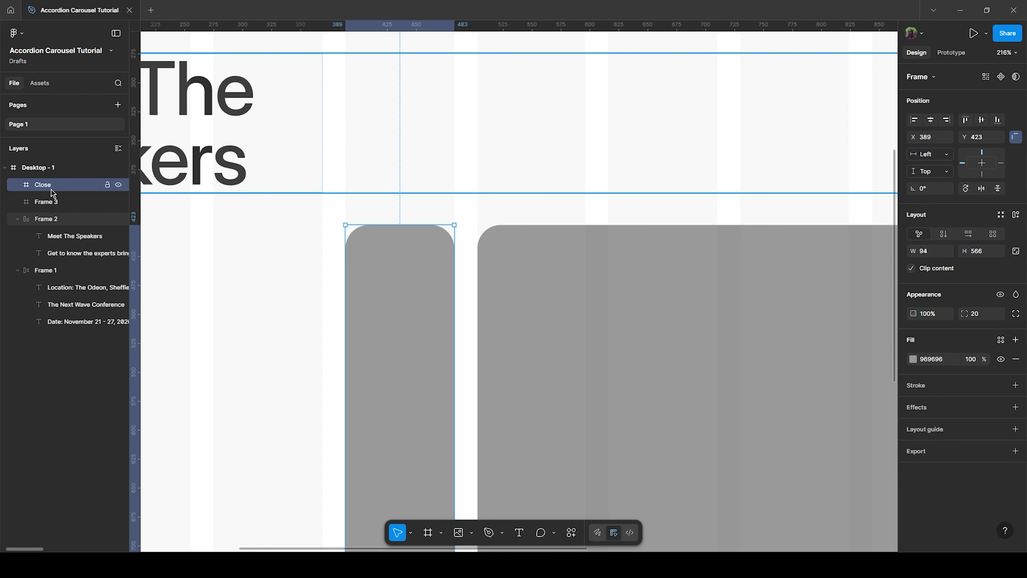
double_click(55, 201)
text(Open)
key(Return)
Step: Move the Close and Open cards out of the desktop frame onto the empty canvas and turn them into a component set
scroll(264, 137, down, 4)
shift+click(298, 219)
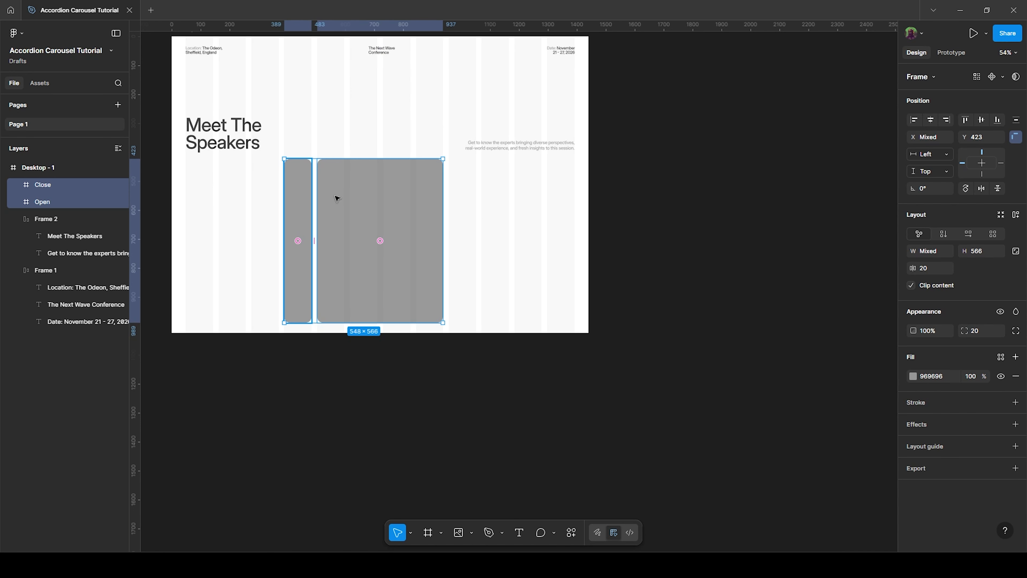
drag(337, 197, 354, 197)
drag(717, 242, 787, 222)
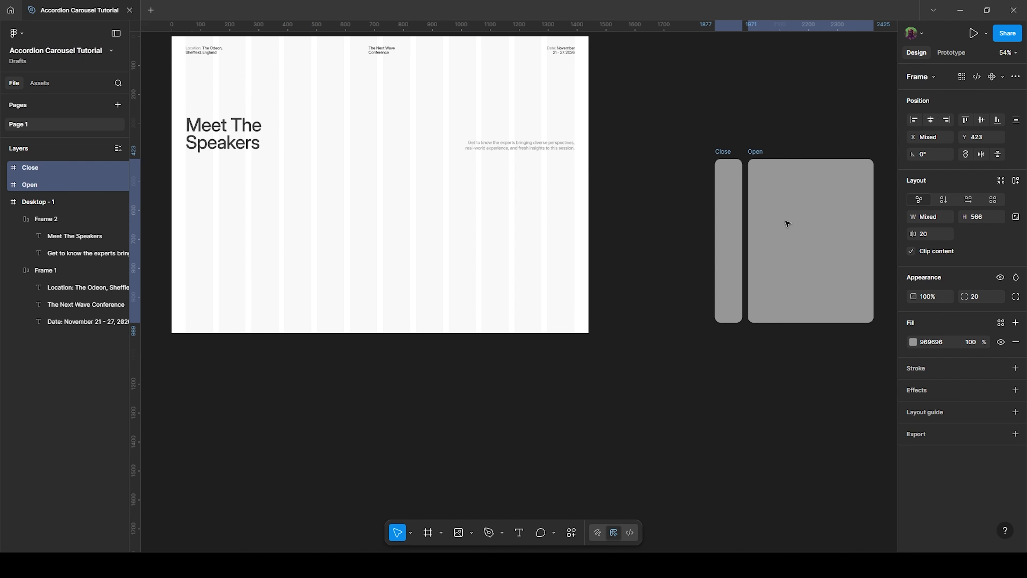
scroll(786, 222, right, 8)
click(1002, 78)
click(939, 121)
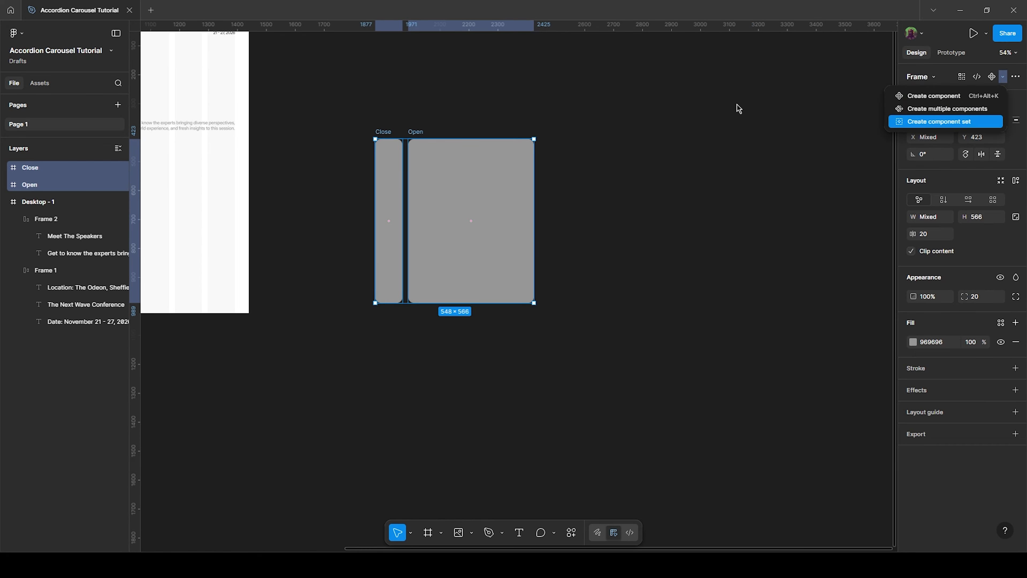
scroll(488, 163, up, 2)
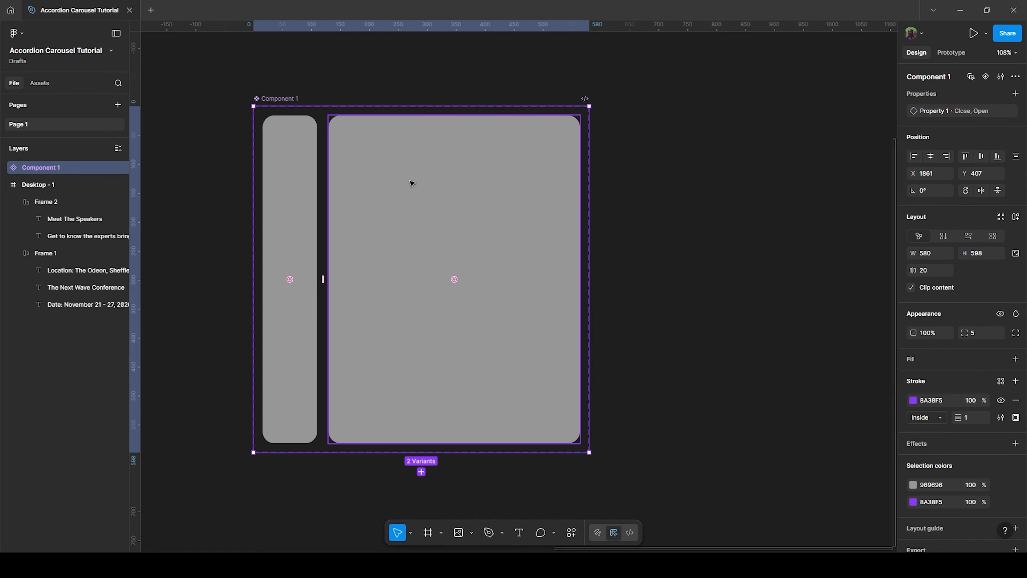
scroll(410, 183, down, 1)
drag(330, 204, 640, 258)
drag(343, 175, 426, 205)
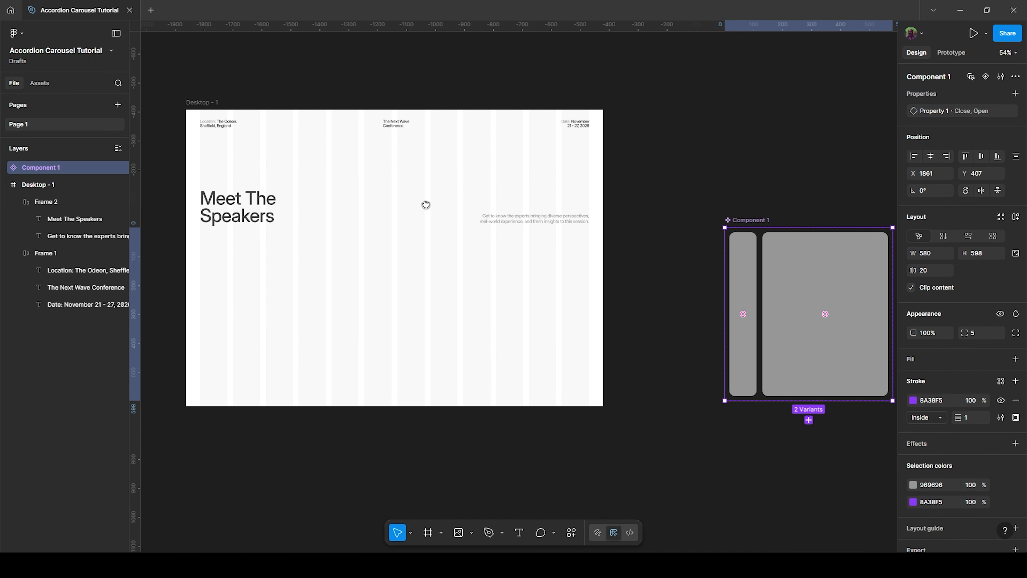
scroll(606, 229, right, 7)
scroll(605, 229, down, 2)
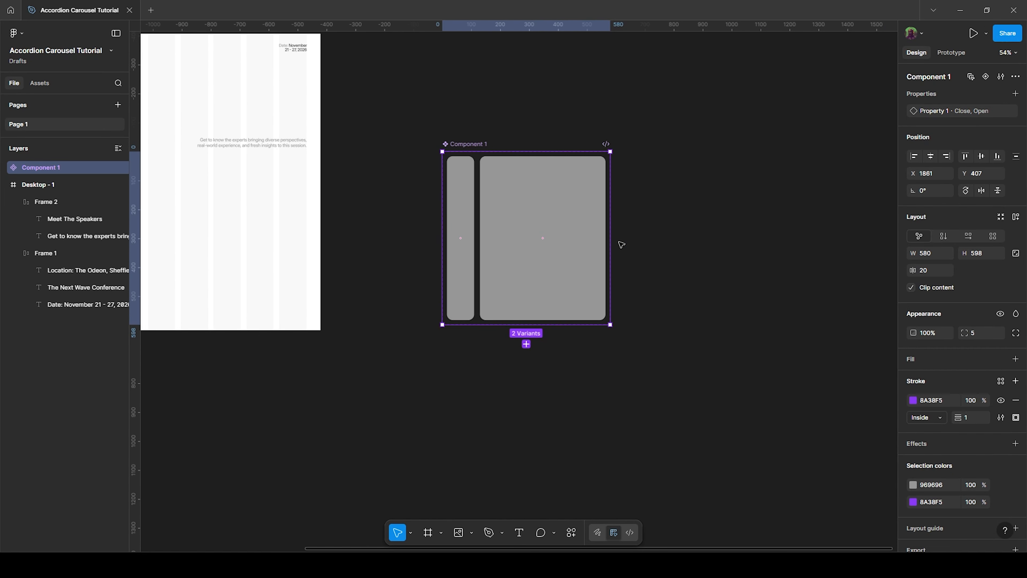
Step: Import the speaker's portrait image onto the canvas and cut and paste it into the Open variant
click(585, 246)
scroll(589, 246, right, 4)
scroll(588, 246, up, 2)
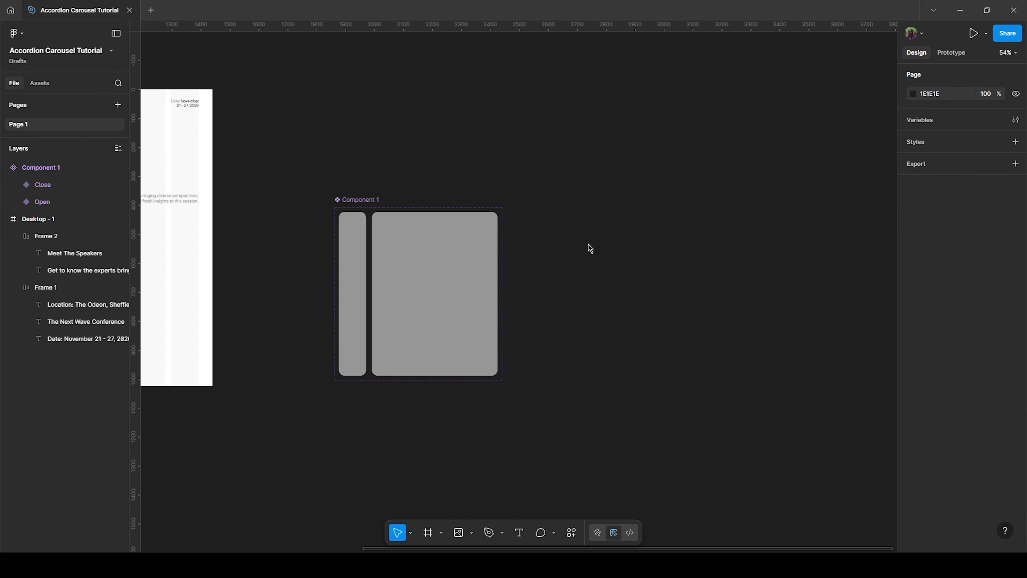
key(ctrl+shift+k)
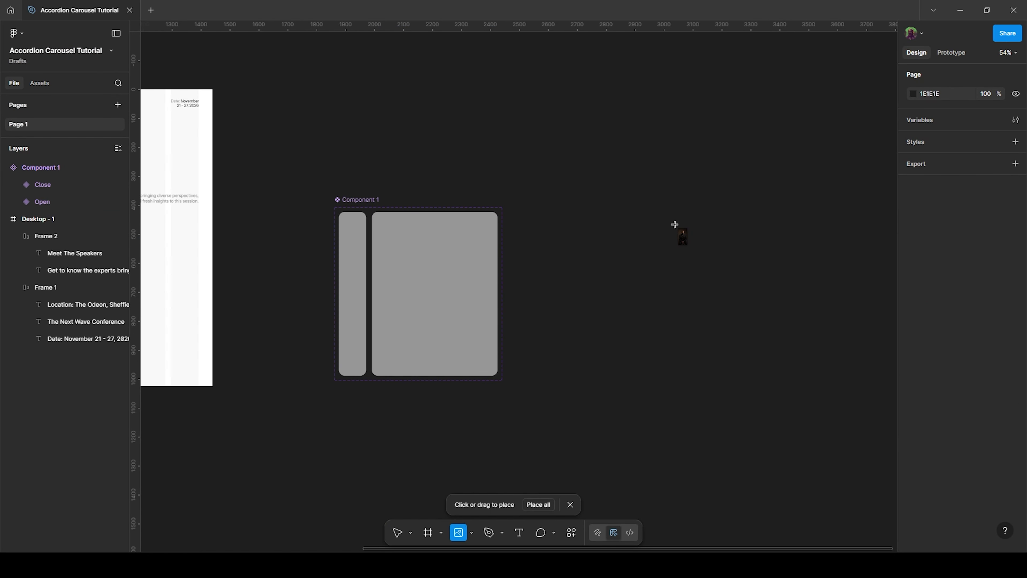
click(675, 224)
key(ctrl+x)
click(448, 223)
key(ctrl+v)
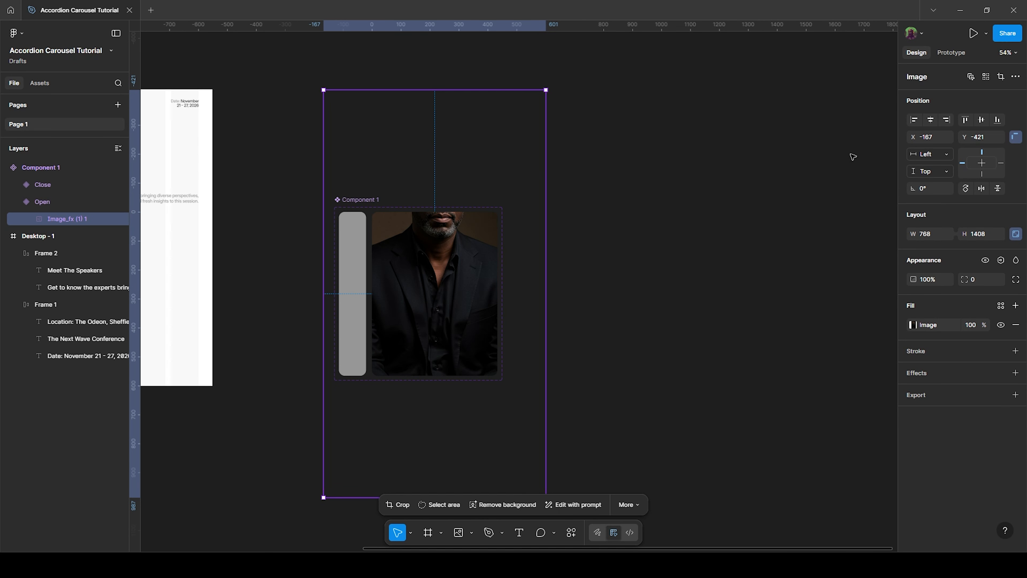
Step: Center the portrait horizontally in the Open variant, scale it to 434 wide, and position it at Y -57
click(931, 122)
scroll(373, 147, up, 1)
drag(374, 147, 384, 140)
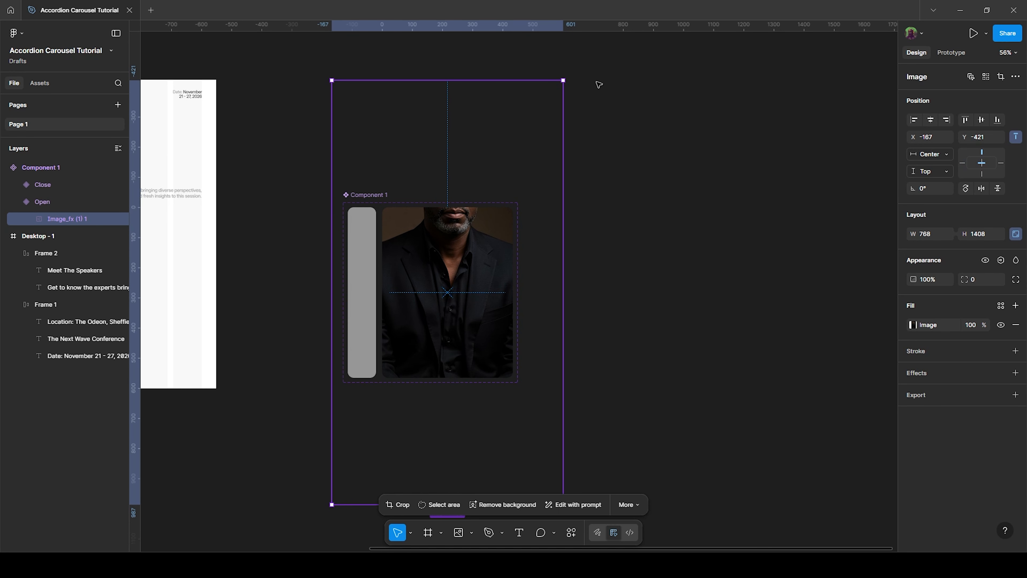
drag(564, 81, 512, 172)
scroll(386, 211, up, 5)
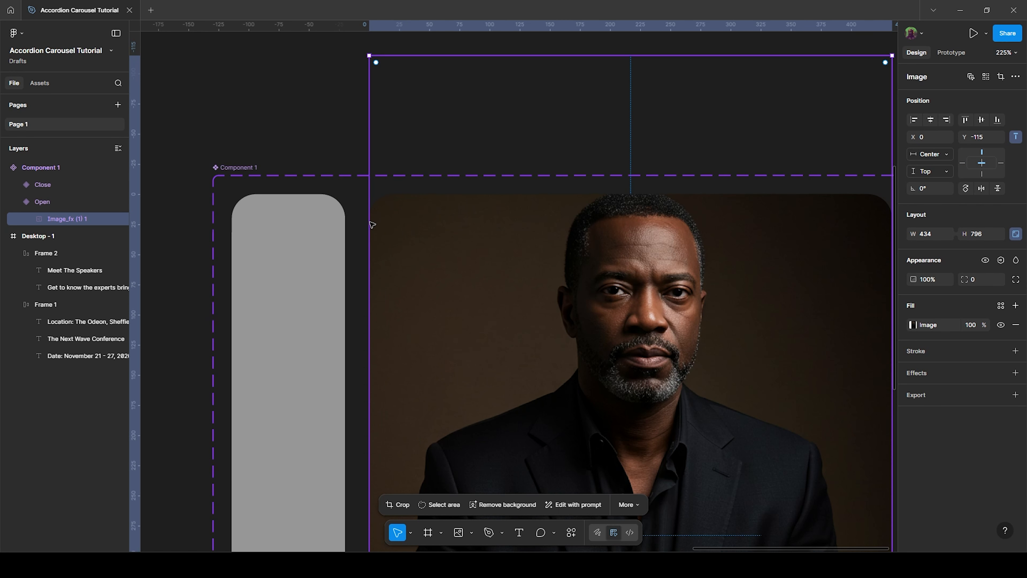
scroll(561, 202, down, 5)
drag(562, 202, 485, 192)
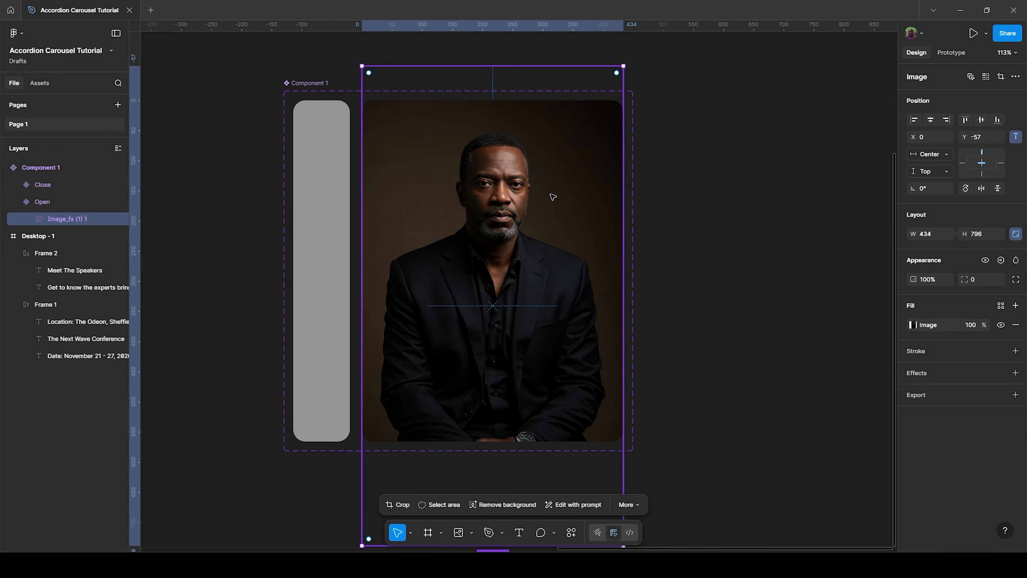
Step: Paste a copy of the scaled portrait into the Close variant
click(330, 145)
key(ctrl+v)
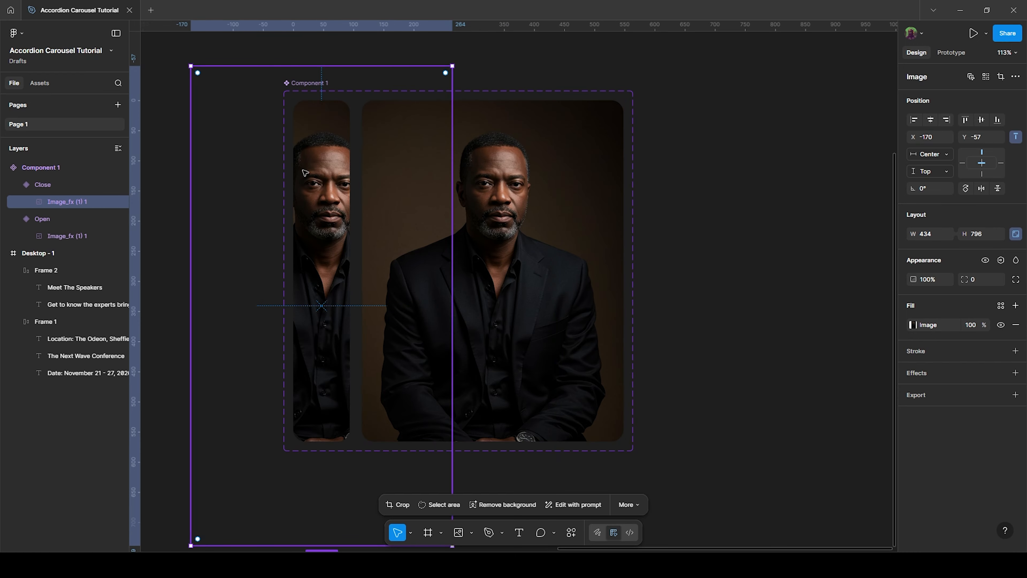
click(550, 180)
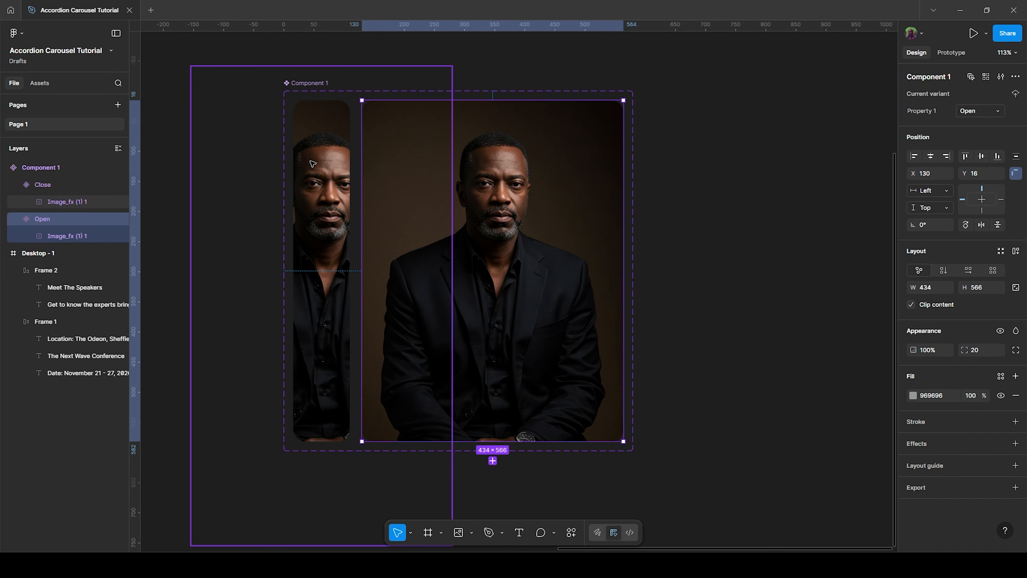
click(324, 169)
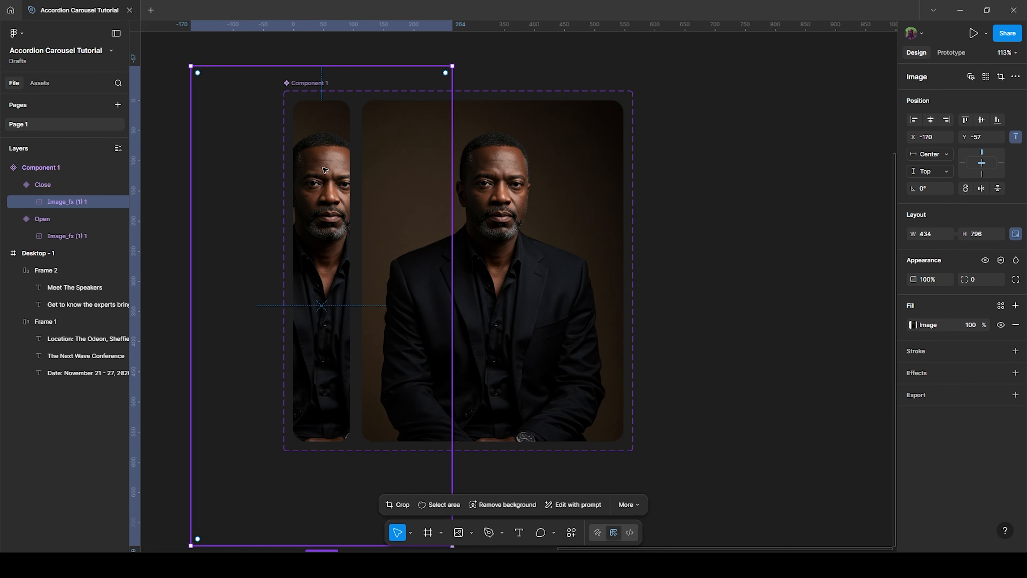
click(553, 175)
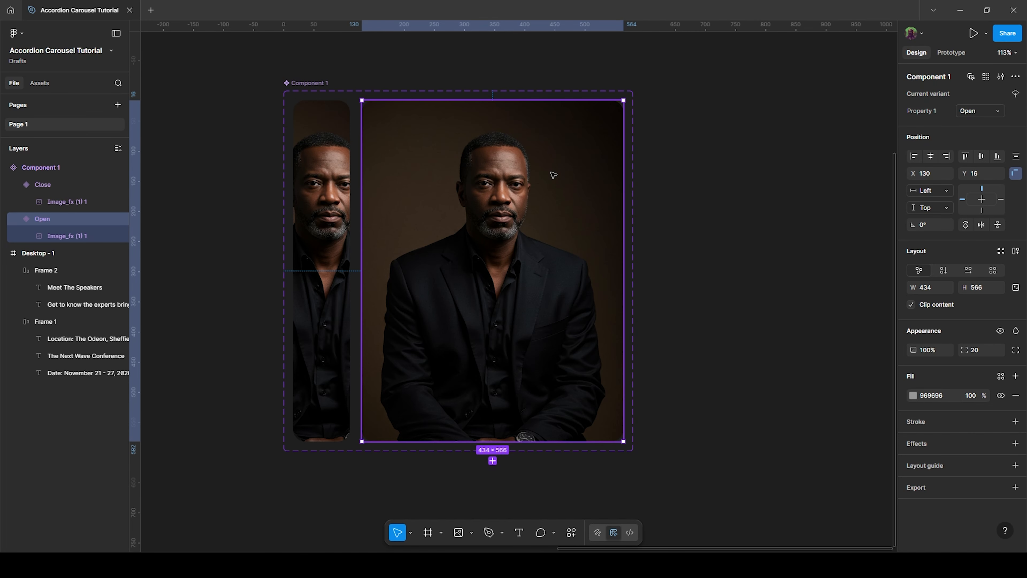
Step: Fully desaturate the Close variant's portrait to black and white and slightly raise its exposure and contrast
click(321, 184)
key(Return)
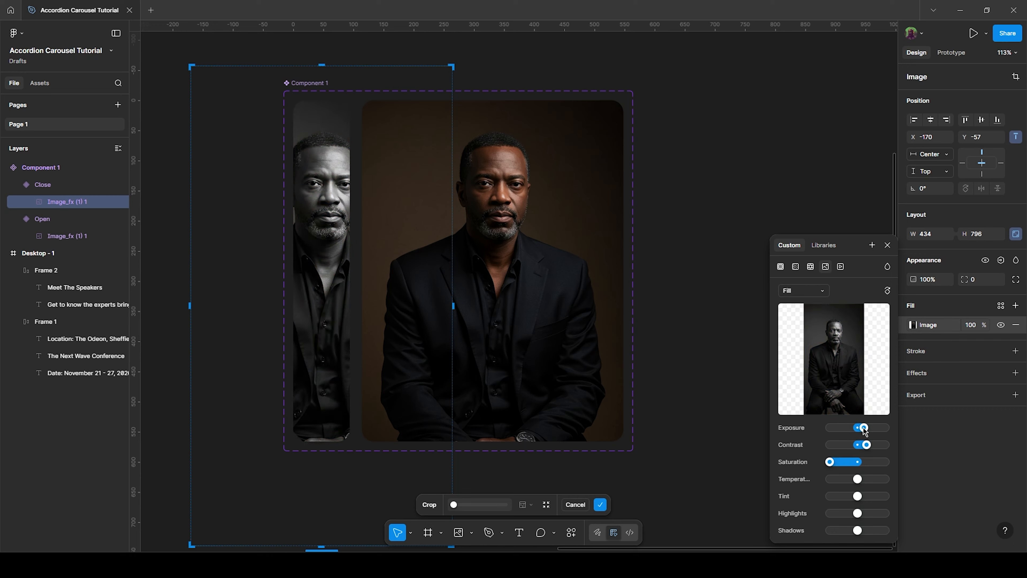
drag(864, 428, 864, 442)
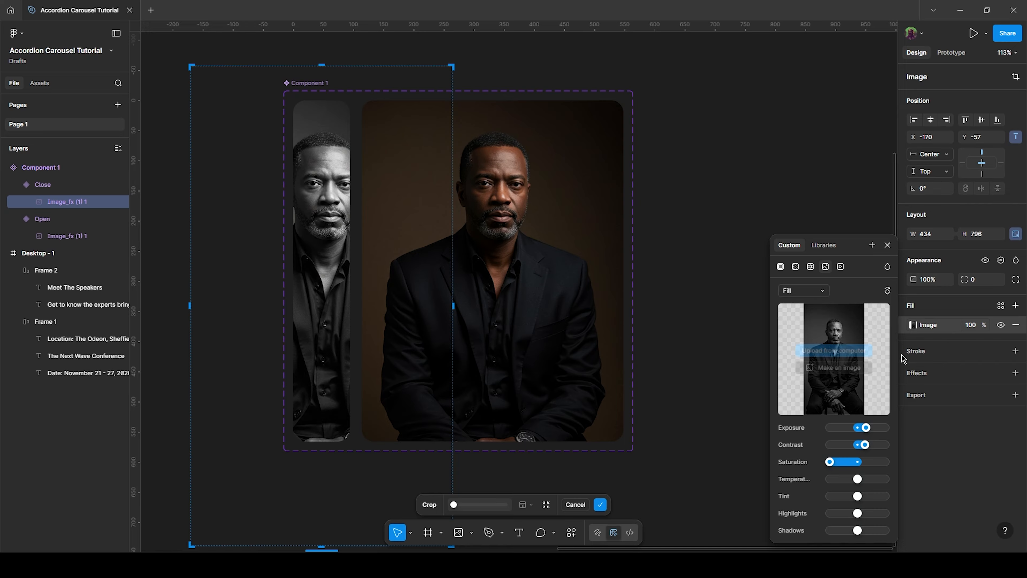
click(887, 245)
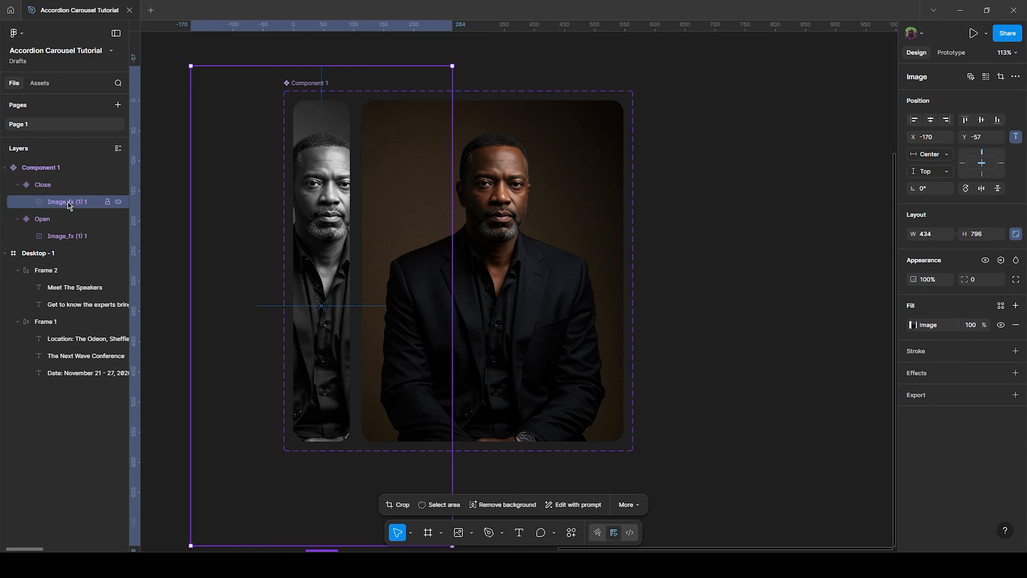
Step: Duplicate the portrait inside the Close variant and resize the copy to 94 × 566 so it exactly covers the card
key(ctrl+d)
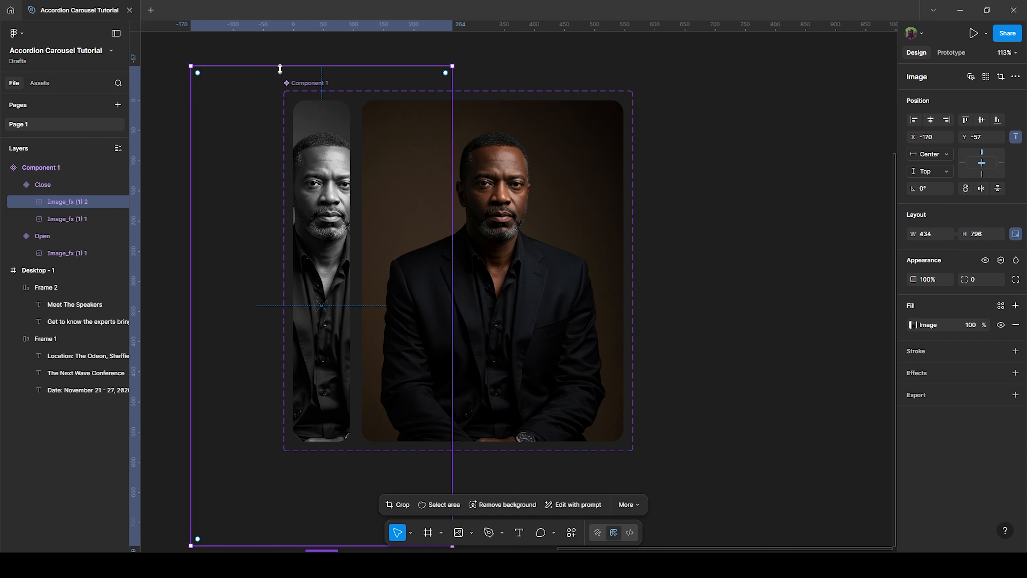
drag(280, 68, 316, 100)
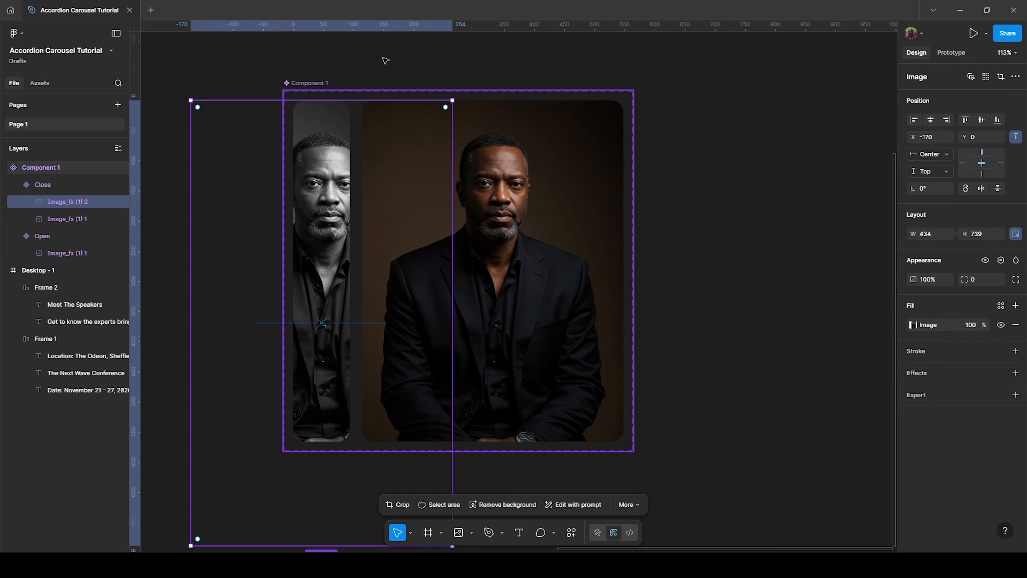
scroll(293, 380, down, 3)
drag(287, 447, 352, 348)
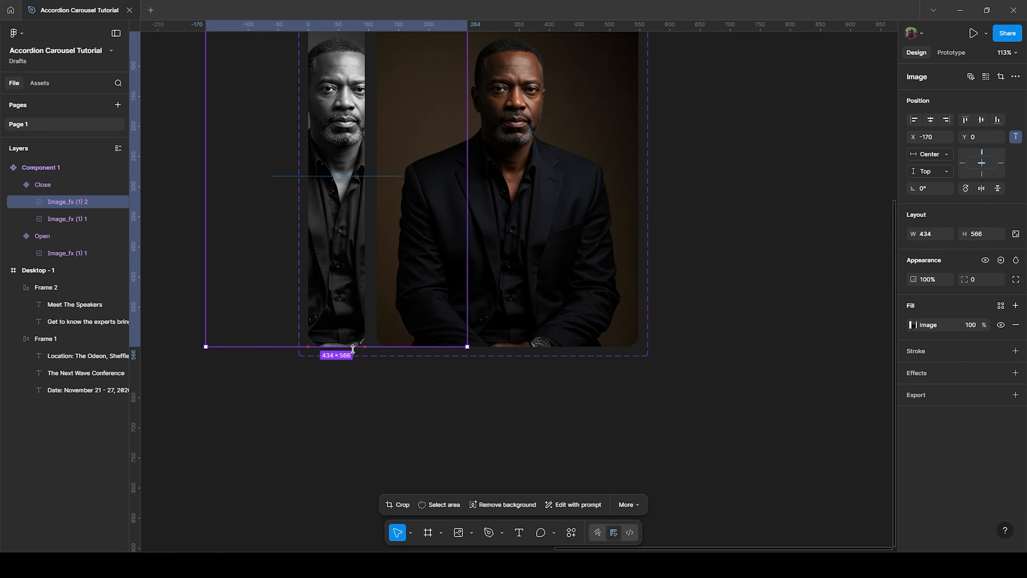
drag(206, 211, 308, 194)
drag(467, 149, 367, 167)
drag(367, 168, 360, 167)
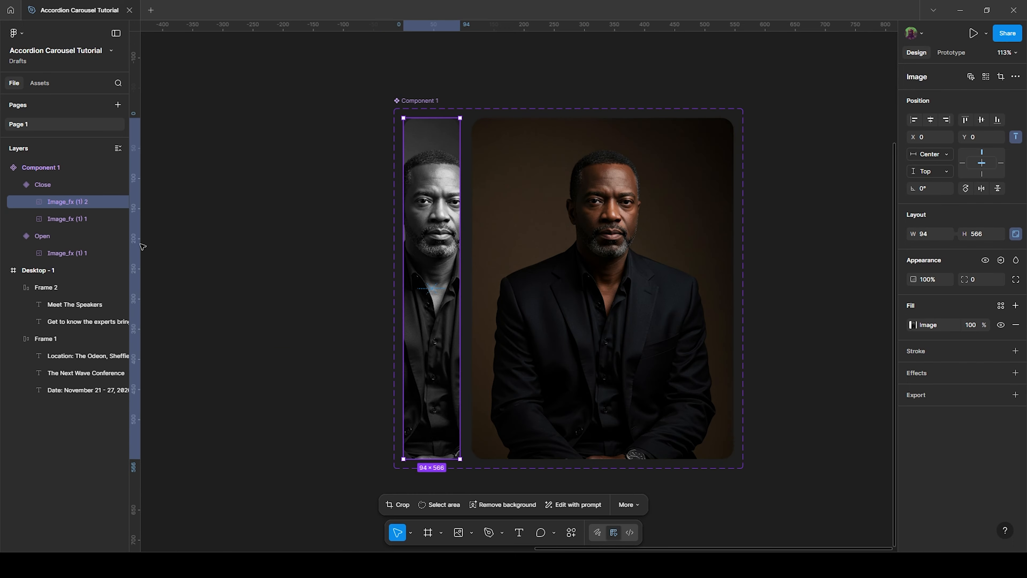
Step: Rename the duplicated image layer in the Close variant to Overlay
double_click(65, 202)
text(Over)
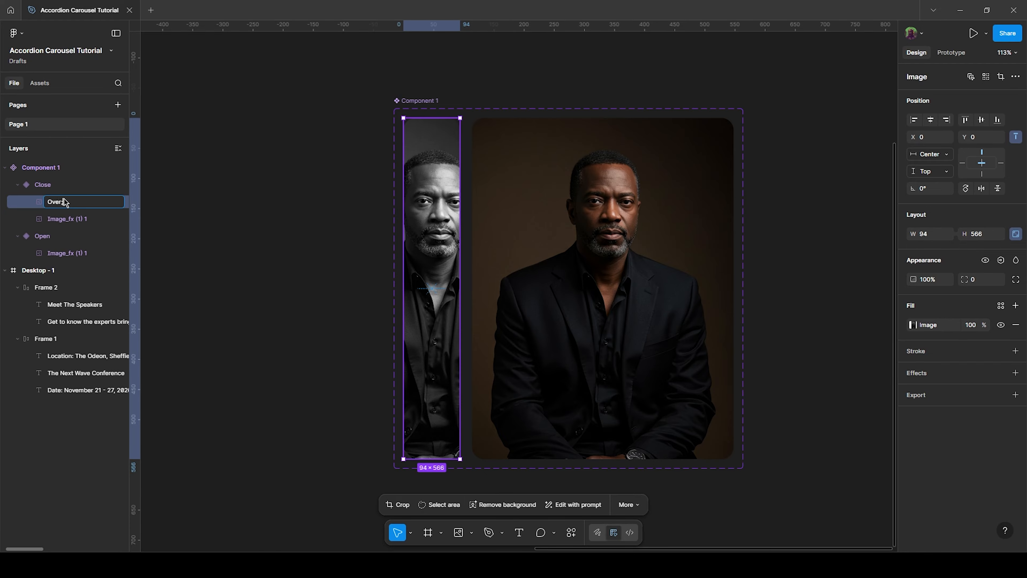
text(lay)
key(Return)
Step: Replace the Overlay's image fill with a linear gradient and set its 0% stop to 000000 at 0% opacity
click(912, 325)
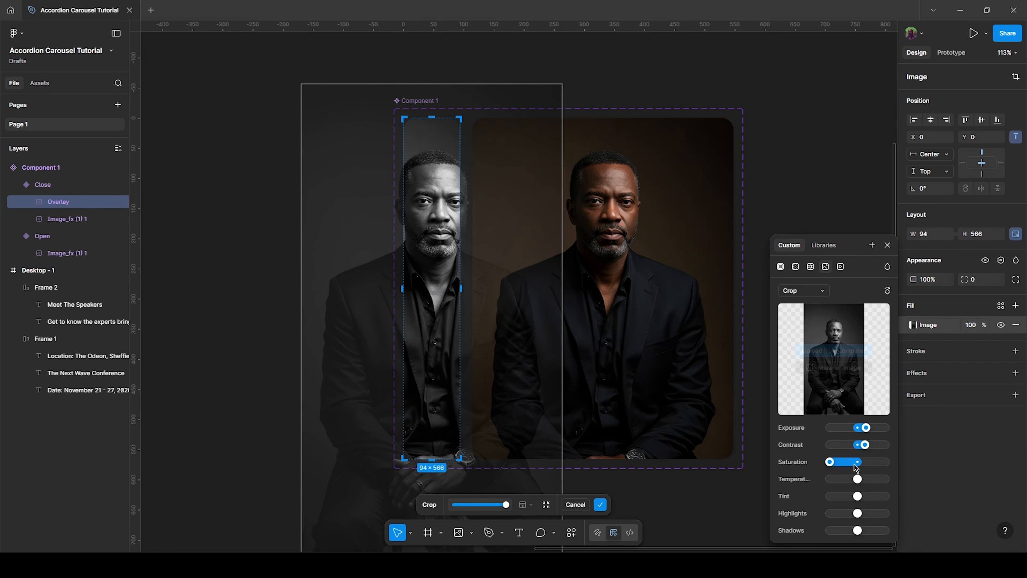
click(795, 267)
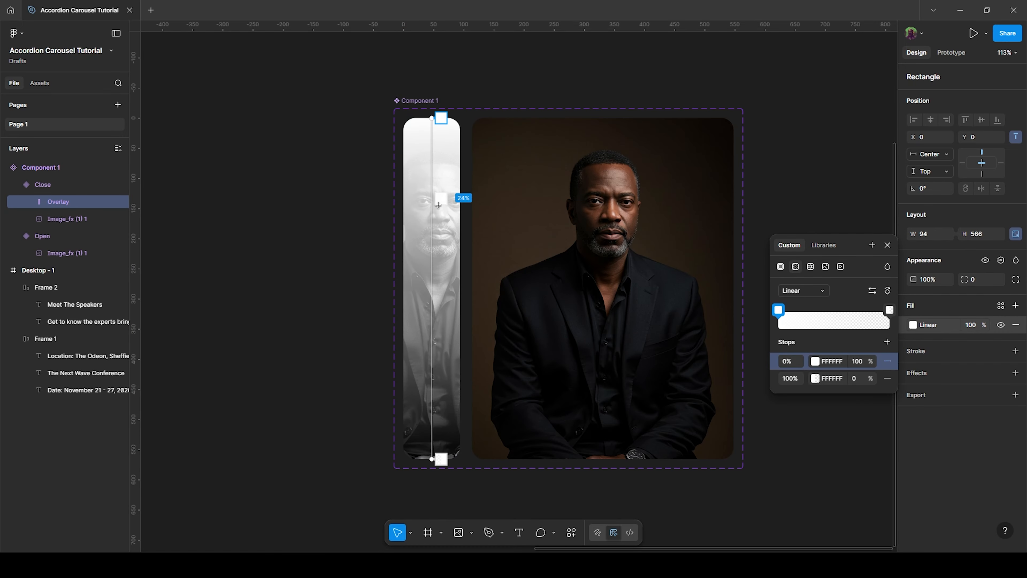
click(816, 361)
drag(704, 406, 649, 465)
click(705, 470)
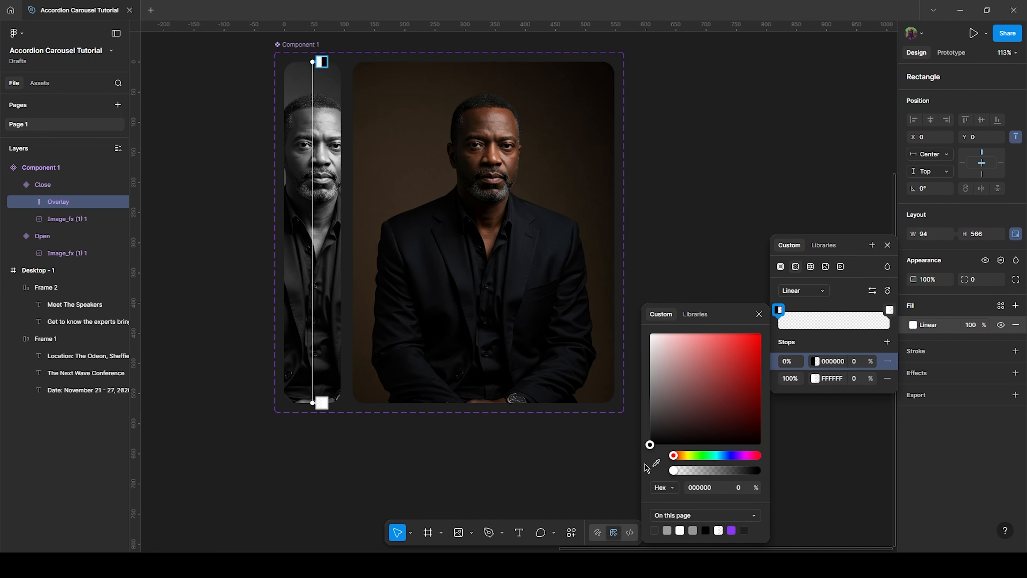
Step: Set the Overlay gradient's 100% stop to 000000 at 100% opacity
click(321, 402)
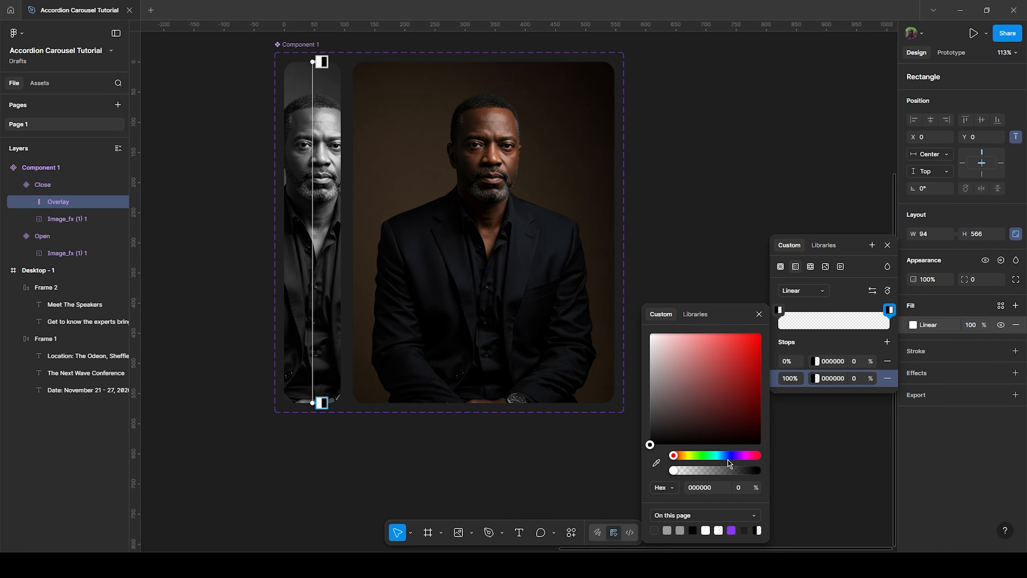
drag(675, 470, 787, 475)
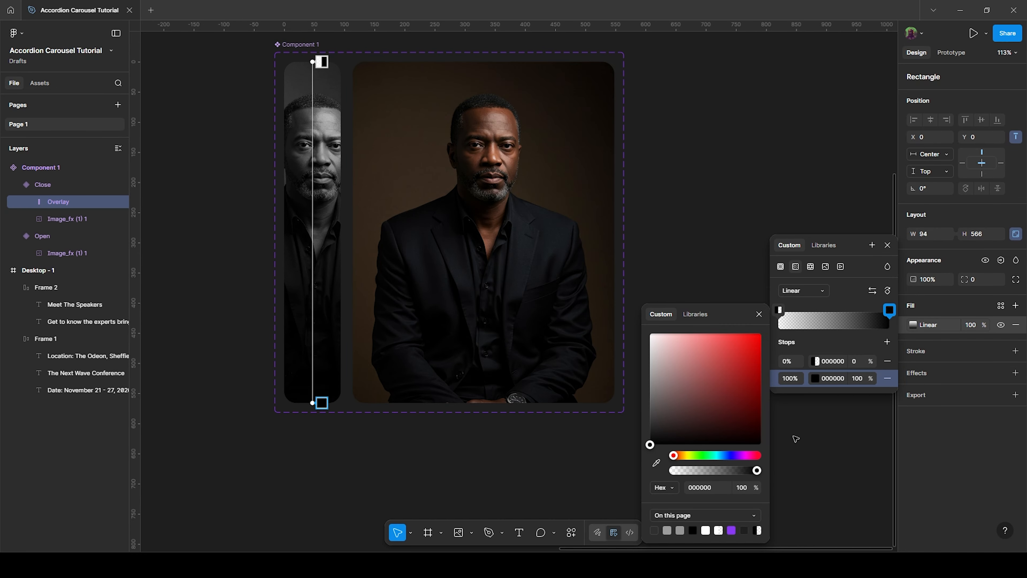
click(759, 314)
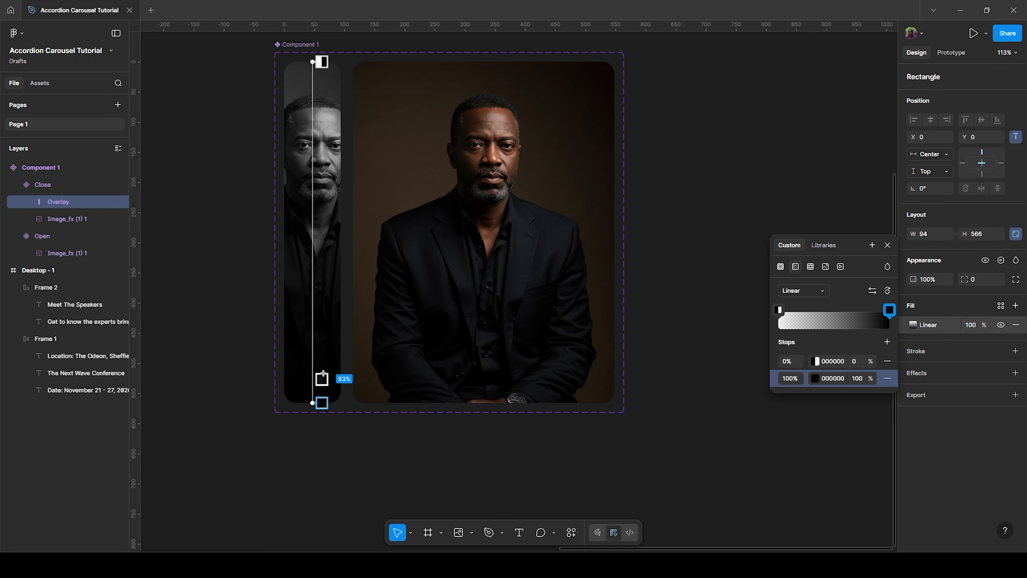
scroll(313, 386, up, 1)
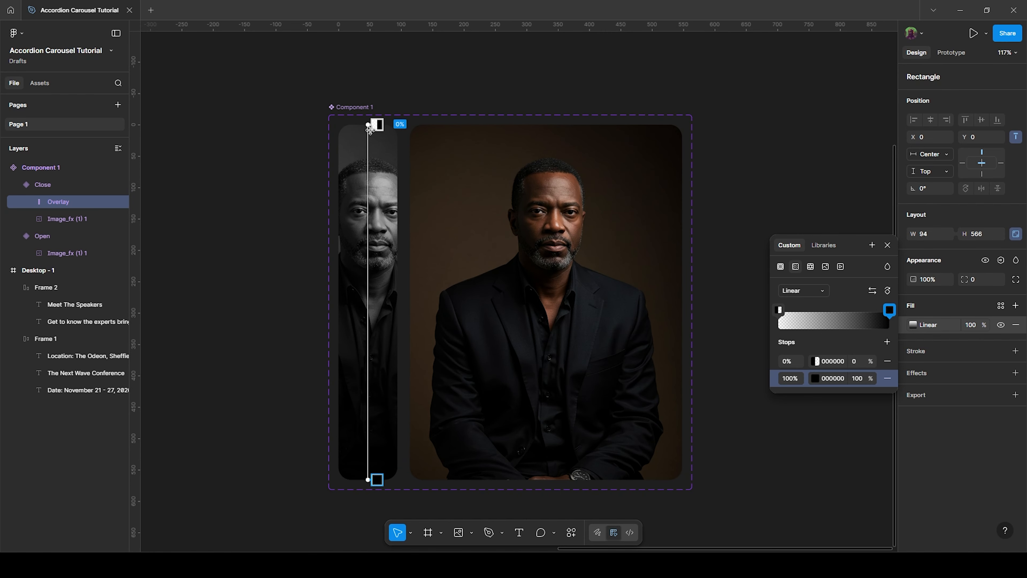
key(Escape)
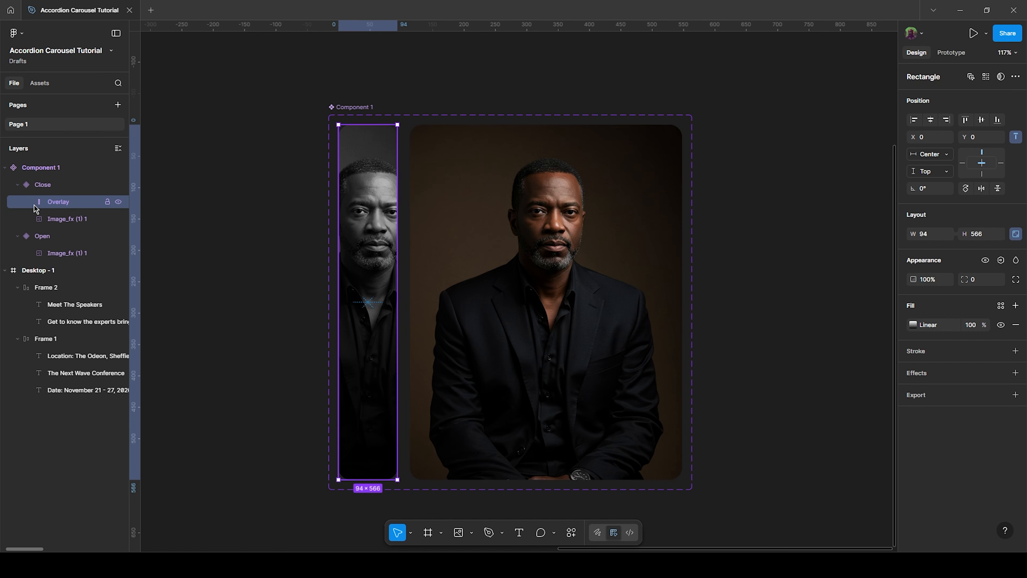
Step: Paste a copy of the Overlay into the Open variant at 434 wide to cover the card, and lock both Overlay layers
click(511, 243)
key(ctrl+v)
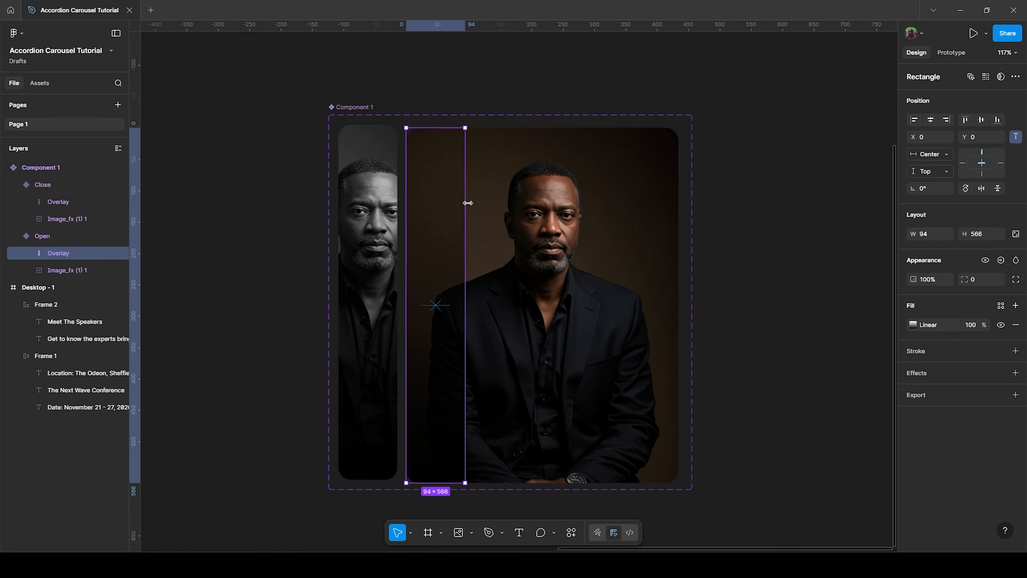
drag(465, 202, 679, 216)
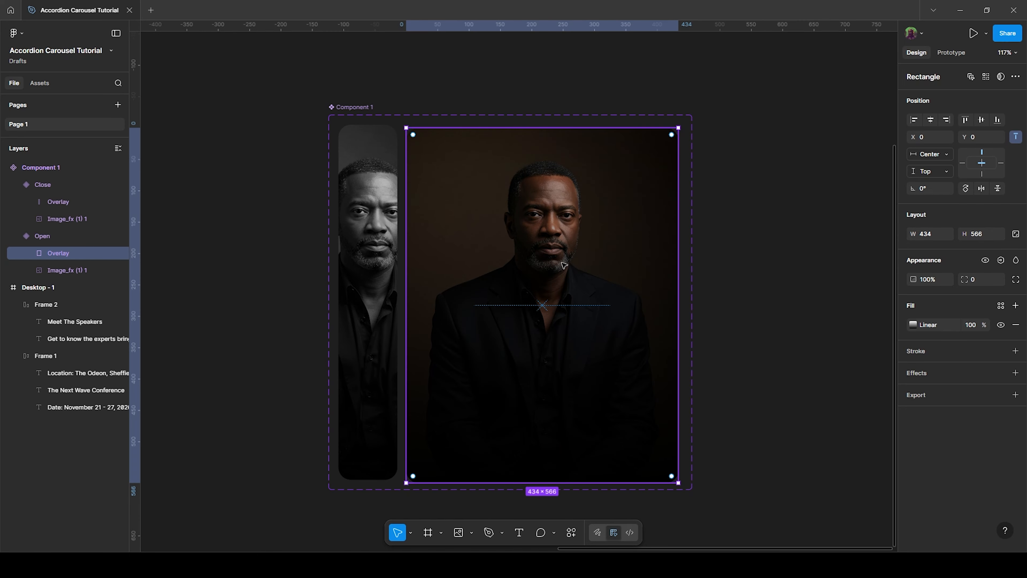
shift+click(61, 201)
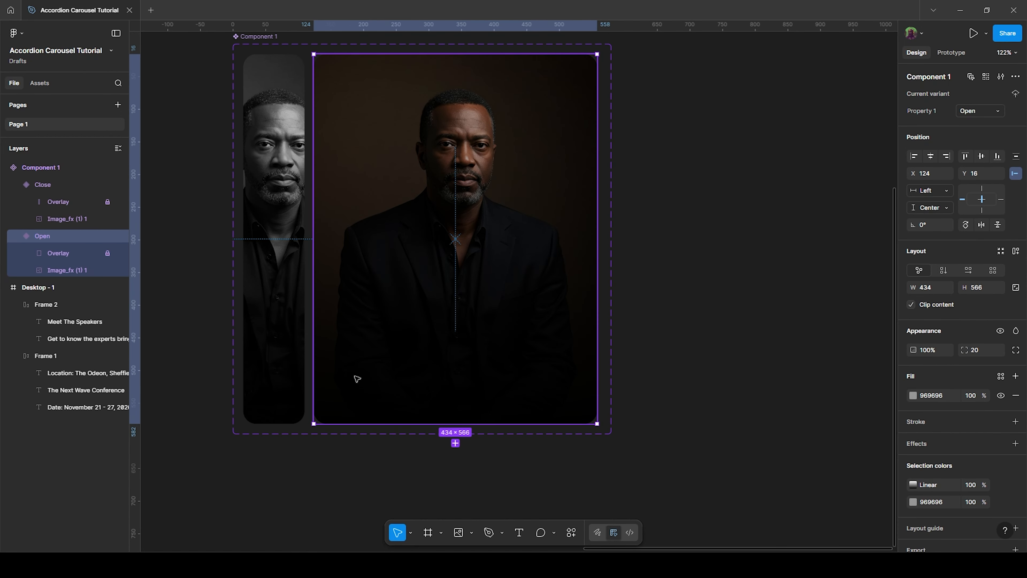
Step: Add the speaker's full name as left-aligned text near the Open variant's lower-left corner, at X 24, Y 505
key(t)
click(344, 390)
text(Raym)
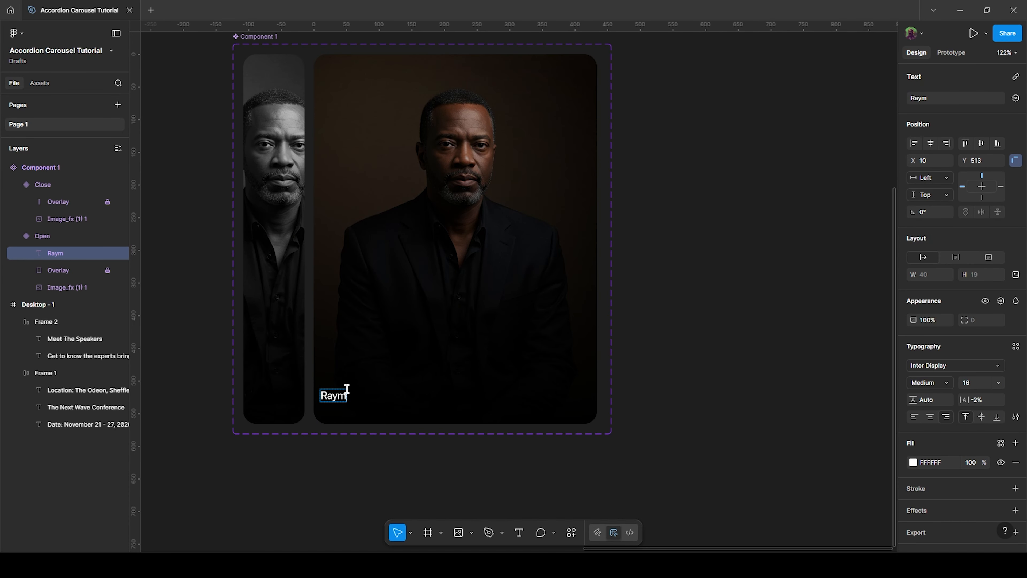
text(ond Reddington)
key(Escape)
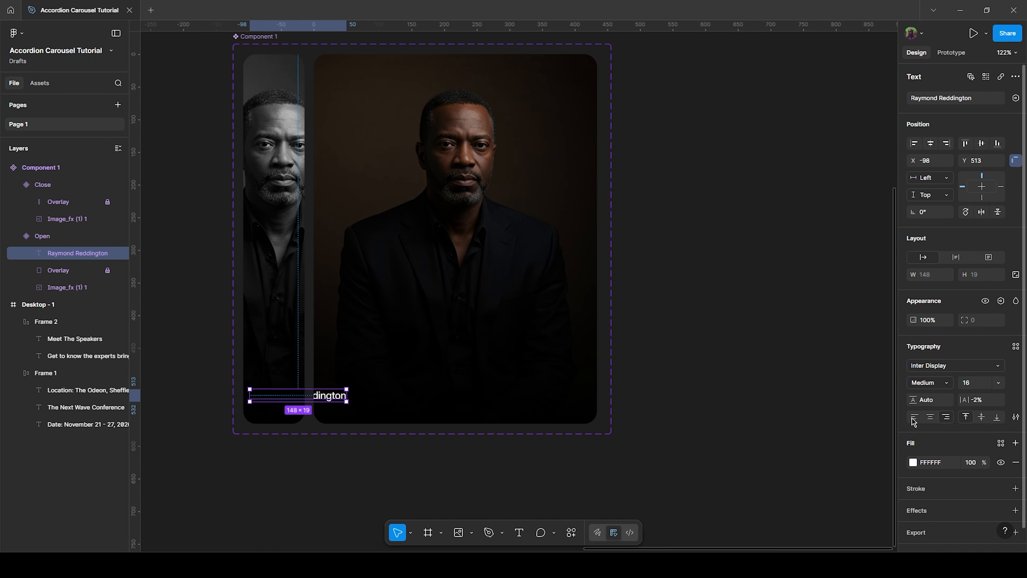
drag(377, 400, 402, 394)
key(alt)
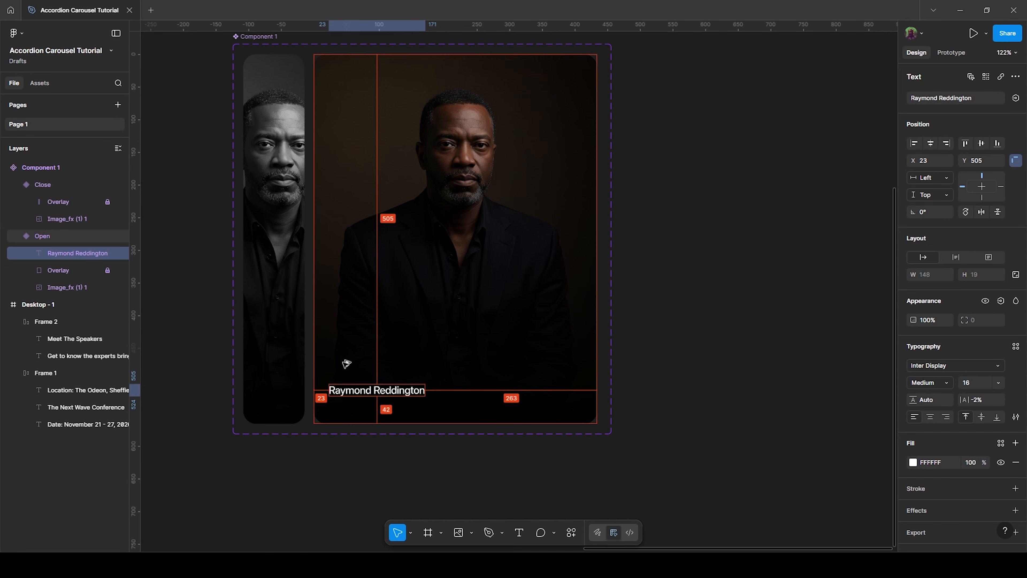
Step: Duplicate the speaker name text directly below itself at Y 524 and change the copy to "CEO, Blacklist"
scroll(395, 405, up, 5)
drag(363, 396, 326, 396)
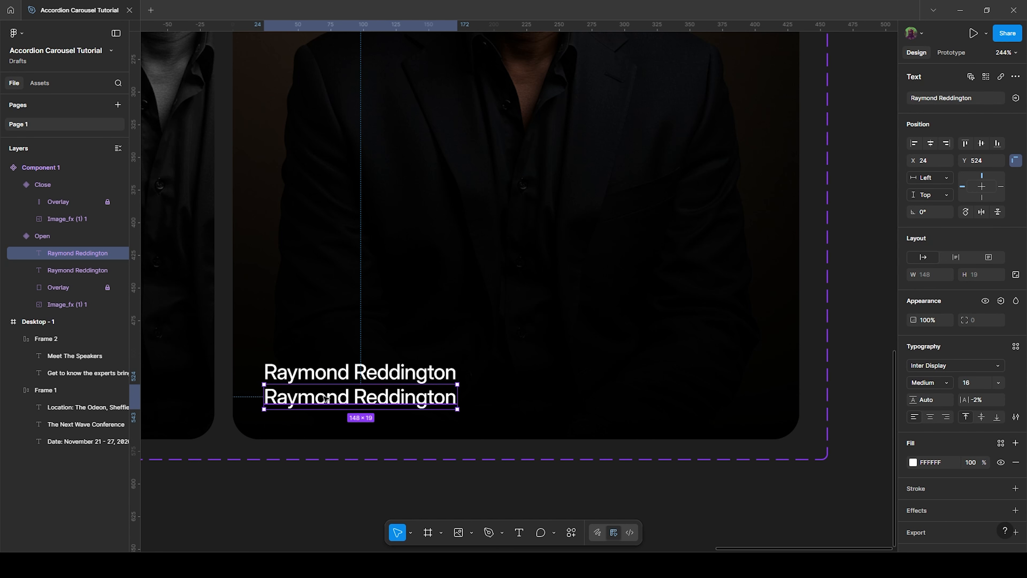
double_click(323, 397)
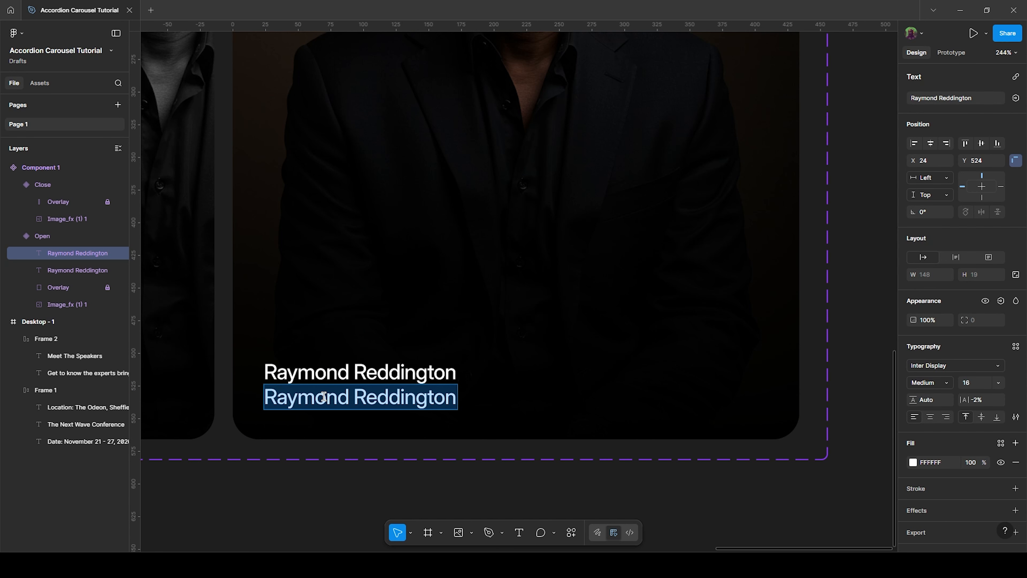
text(CEO, )
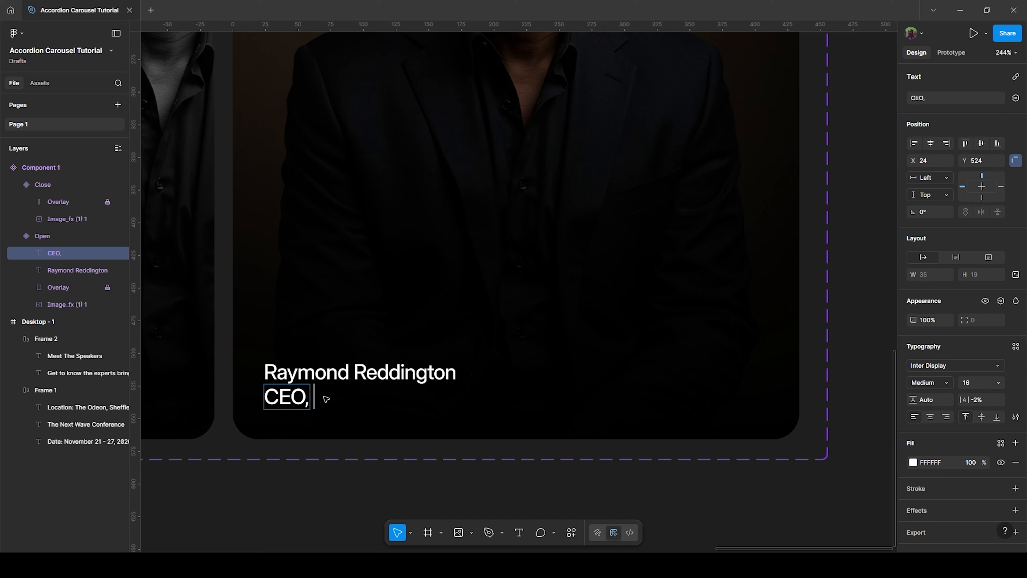
text(Blacklist)
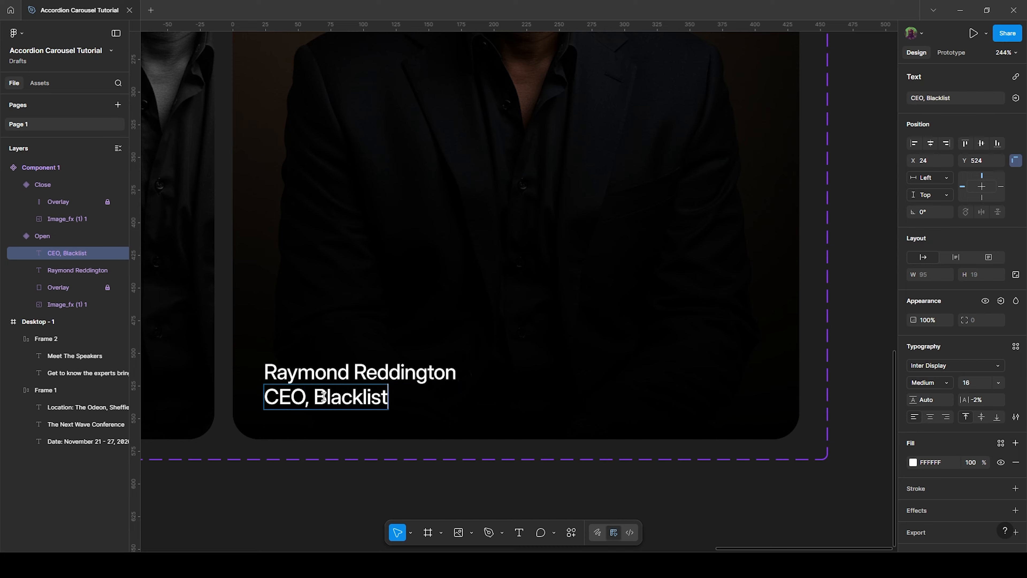
key(Escape)
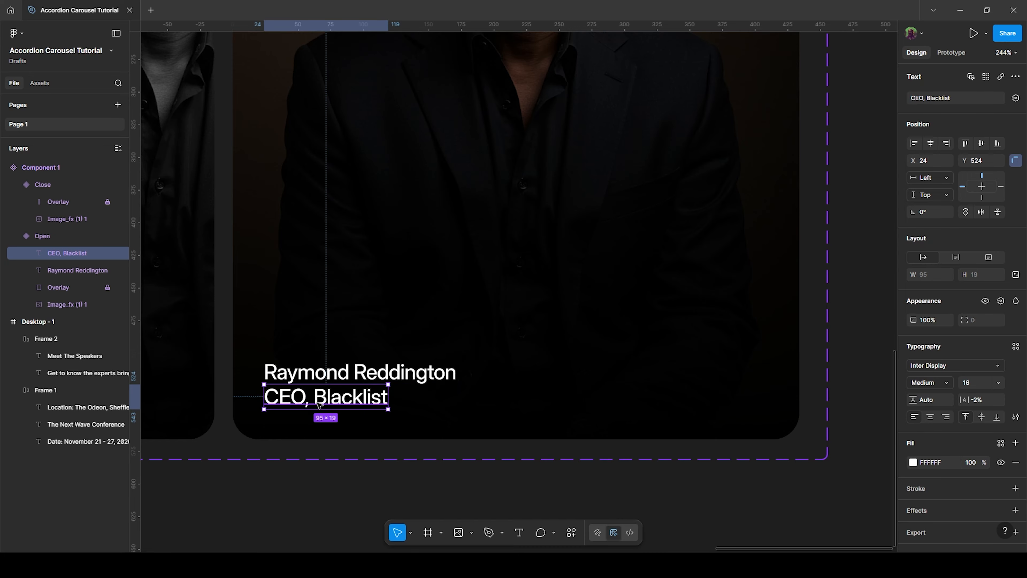
Step: Set the "CEO, Blacklist" text to size 14 with a grey 636161 fill
click(973, 385)
text(14)
click(913, 462)
drag(796, 418, 781, 403)
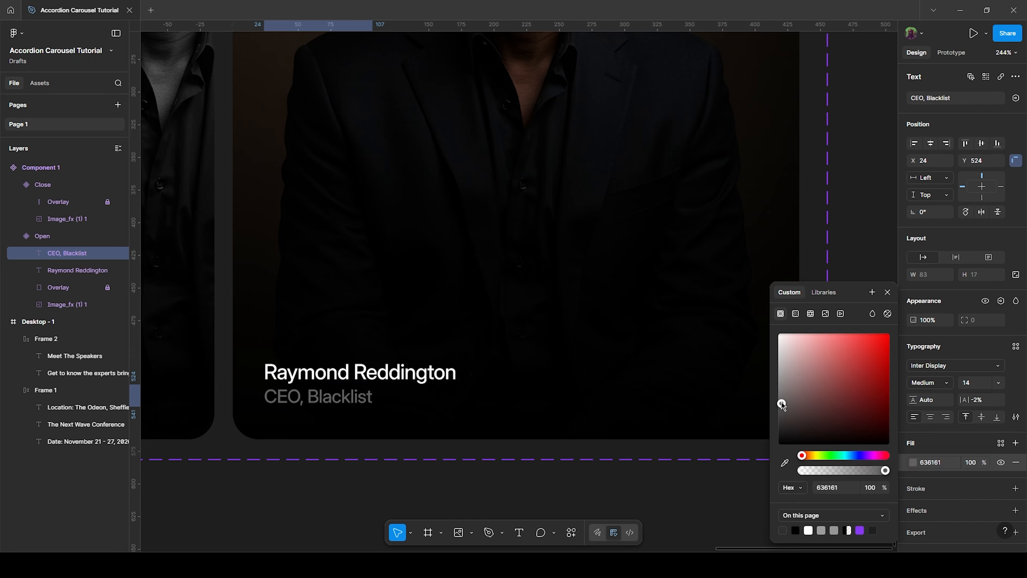
key(Escape)
Step: Copy the speaker name and "CEO, Blacklist" texts into the Close variant and centre them horizontally in it
shift+click(343, 376)
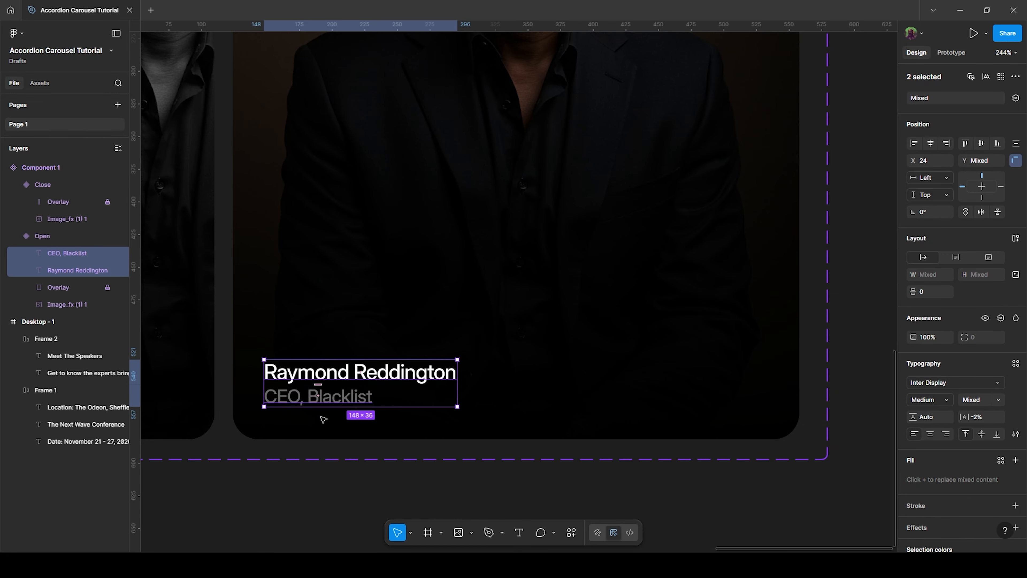
key(alt)
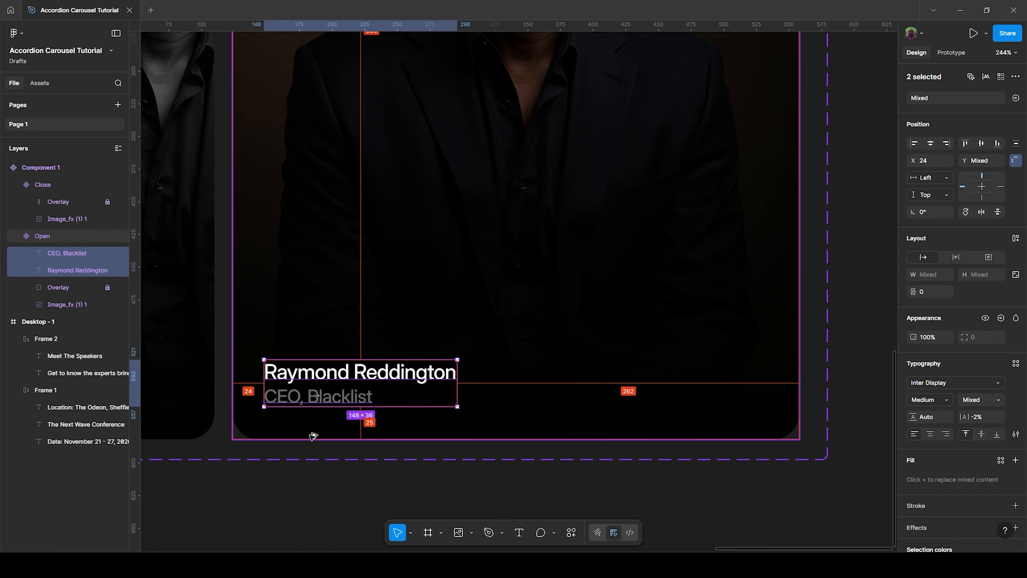
scroll(314, 434, left, 5)
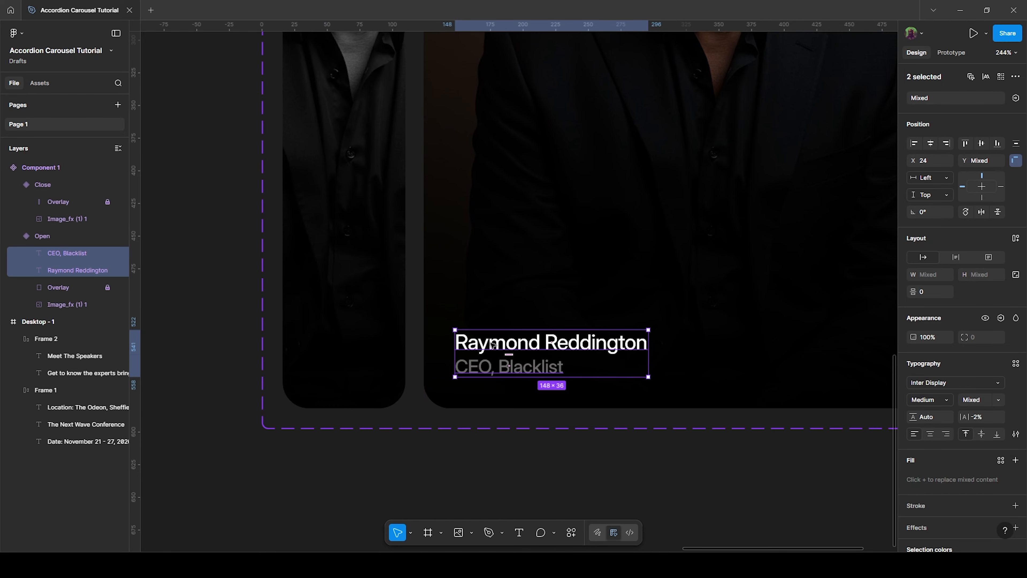
key(ctrl+c)
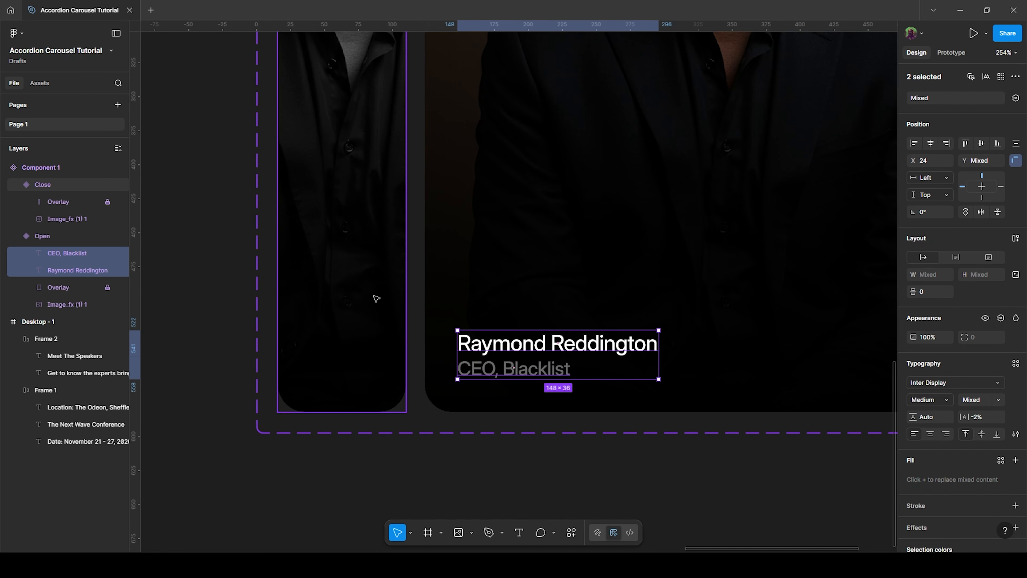
click(373, 296)
key(ctrl+v)
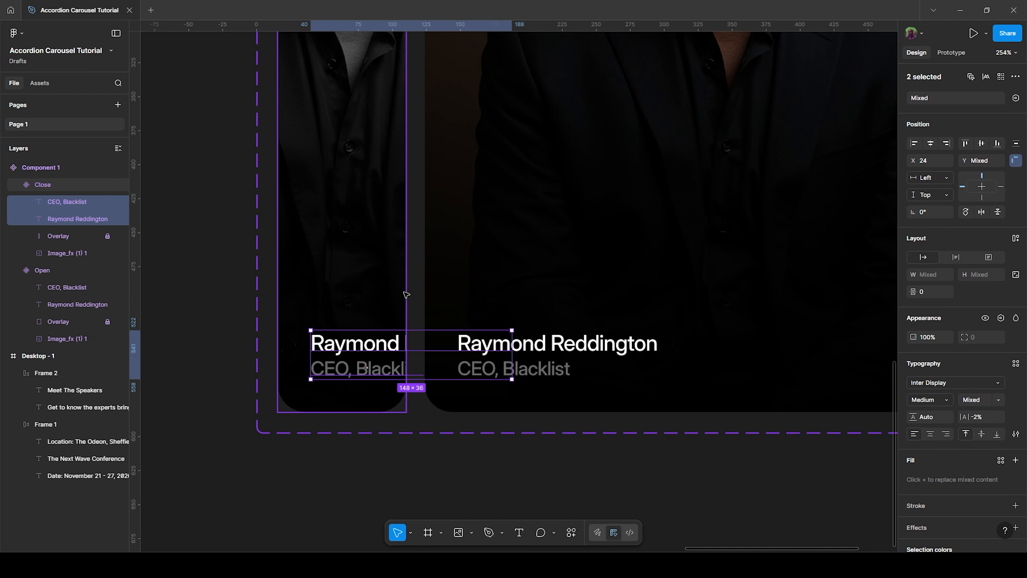
click(930, 144)
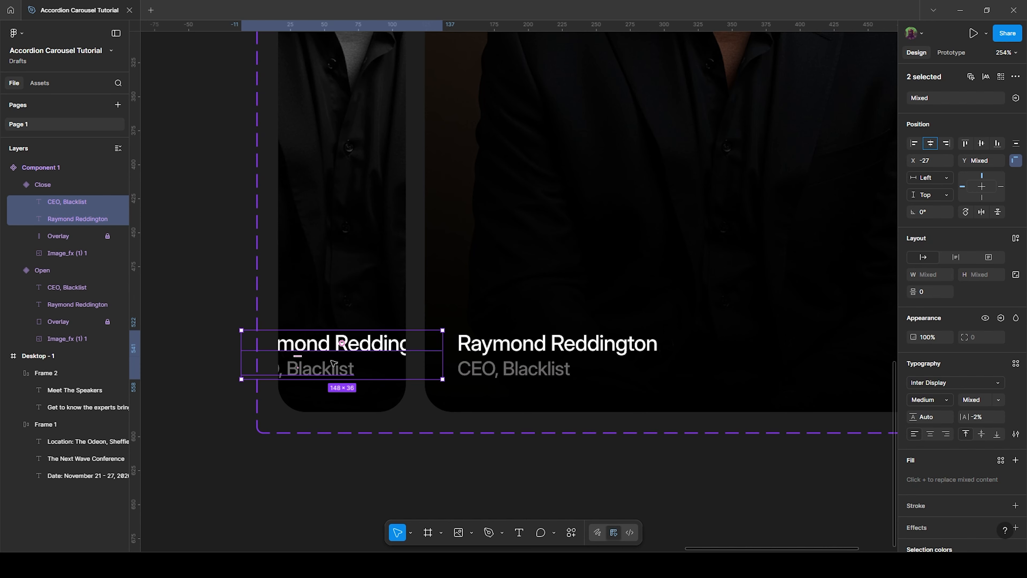
Step: Nudge the Close variant's two texts down to the card's bottom edge and set their opacity to 0%
key(Down)
key(Down)
key(Down)
key(Down)
key(Down)
key(Down)
key(Down)
key(Down)
key(Down)
key(Down)
key(Down)
key(Down)
key(Down)
key(Down)
key(Down)
key(Down)
key(Down)
key(Down)
key(Down)
key(Down)
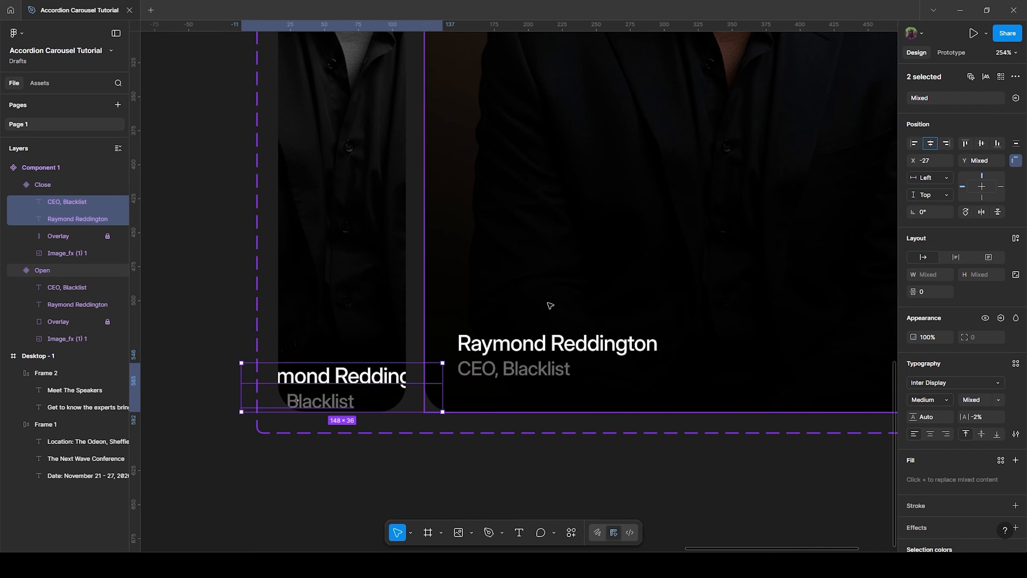
key(0)
key(0)
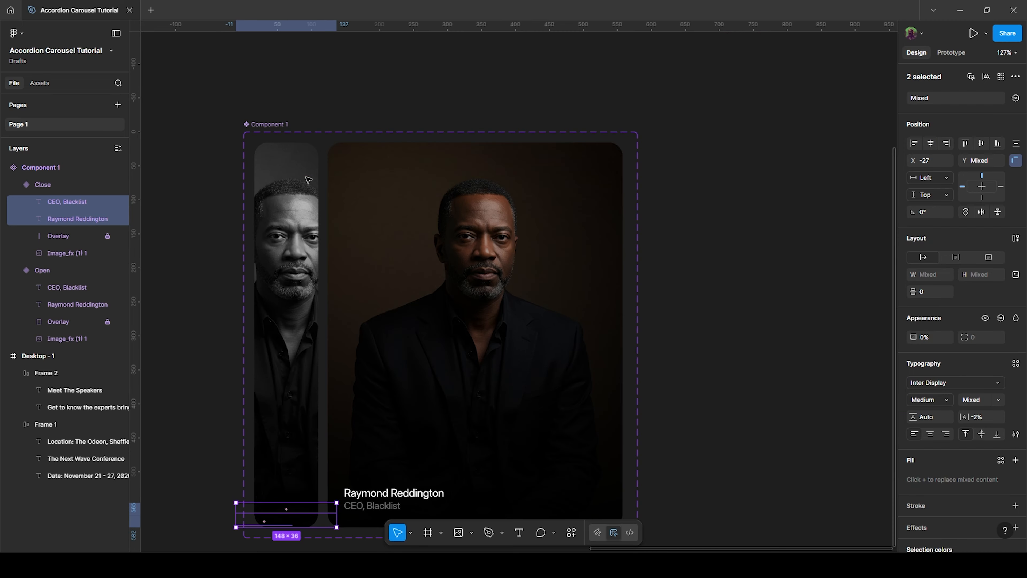
Step: Rename the component set from Component 1 to Image
click(278, 125)
text(Imag)
key(Return)
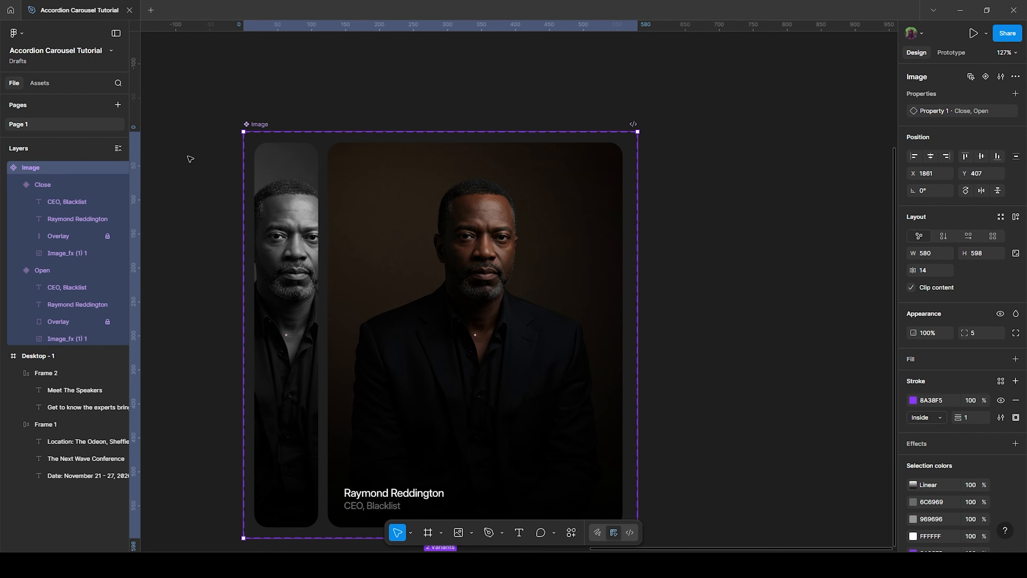
Step: Place an instance of the Open variant in the Desktop - 1 frame, centred horizontally below the Meet The Speakers heading
scroll(687, 340, down, 5)
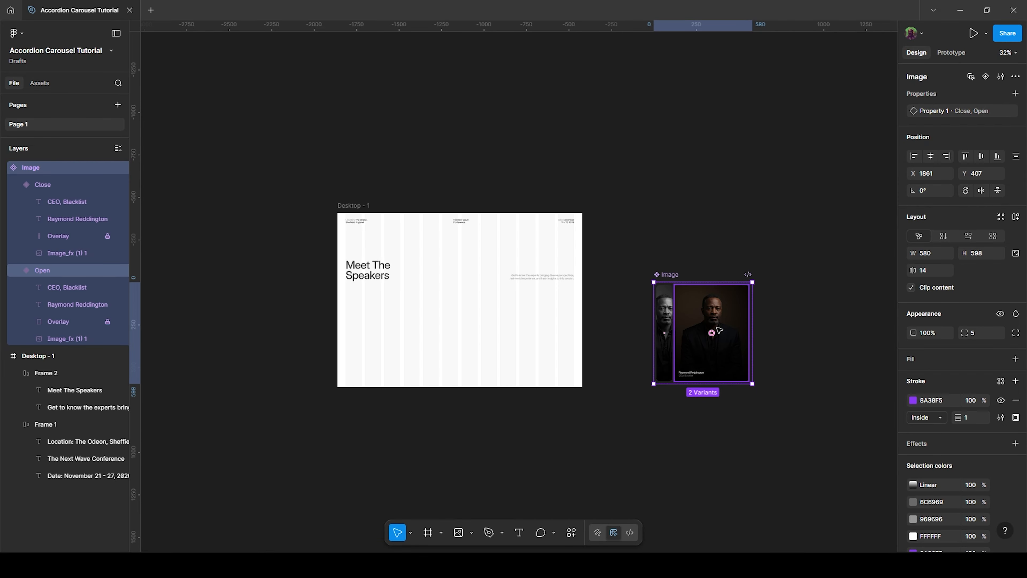
click(717, 308)
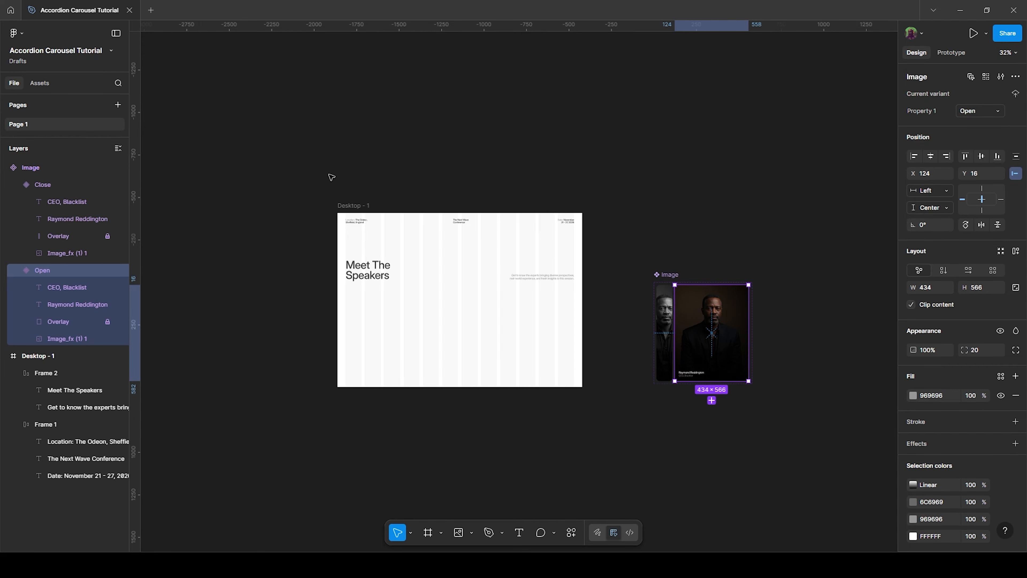
click(365, 206)
key(ctrl+v)
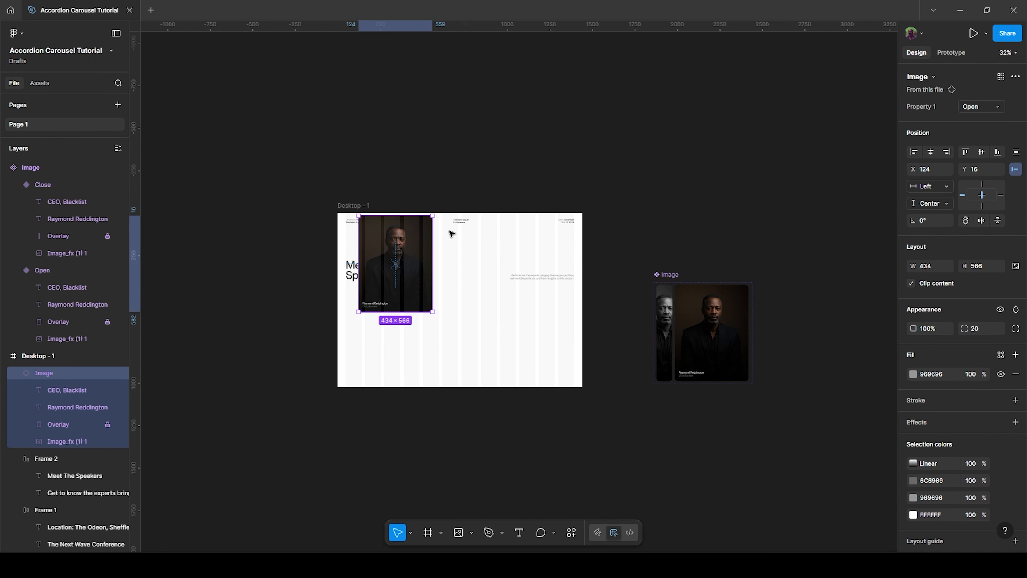
click(930, 152)
drag(472, 297, 471, 368)
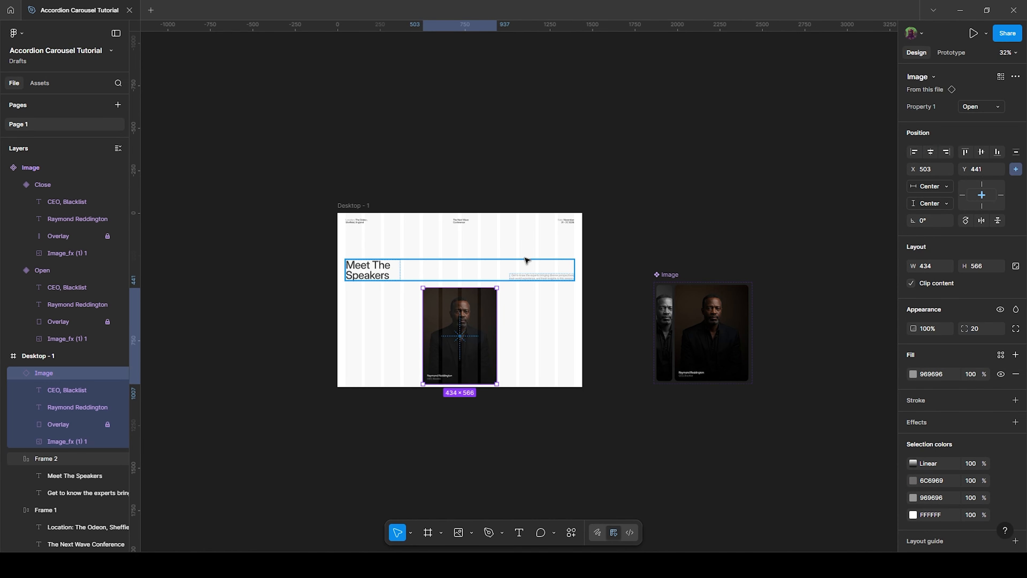
Step: Nudge the open card instance up to Y 435
key(alt)
key(Up)
key(Up)
key(Up)
key(Up)
key(Up)
key(Up)
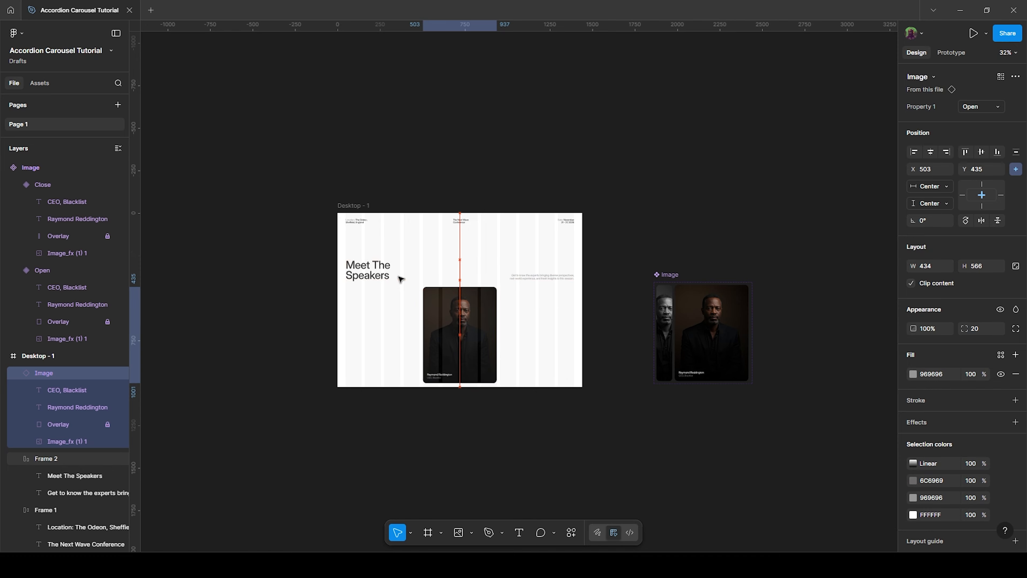
drag(477, 323, 478, 304)
scroll(478, 304, up, 3)
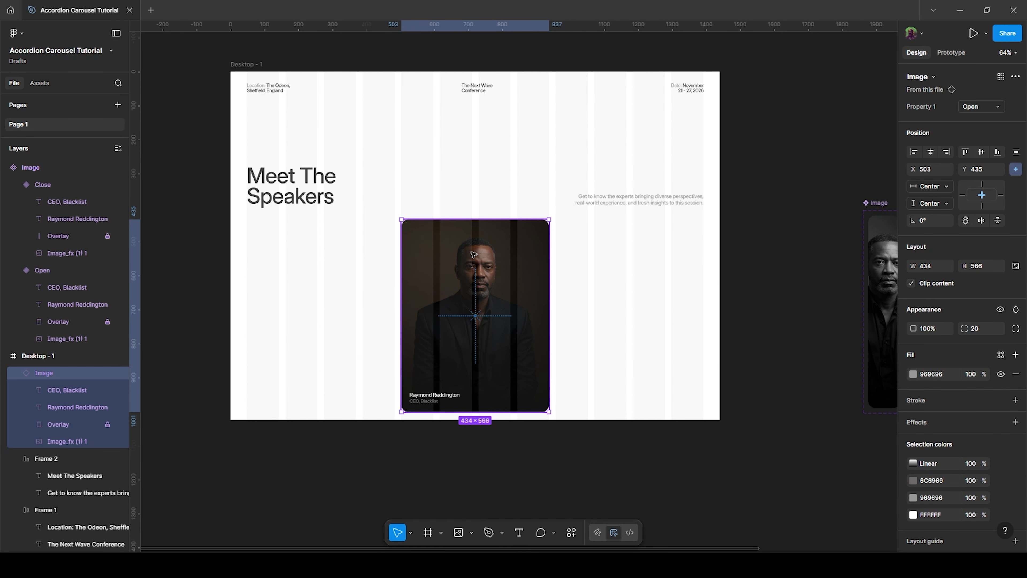
scroll(476, 254, up, 3)
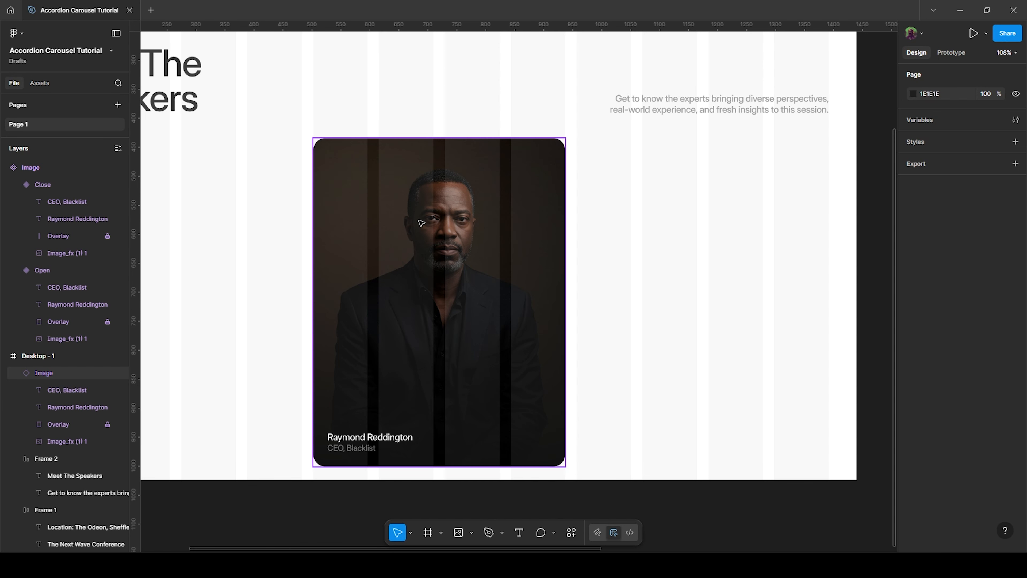
Step: Duplicate the open card, move the copy to X 389 and switch it to the Close variant
click(424, 221)
drag(424, 220, 571, 221)
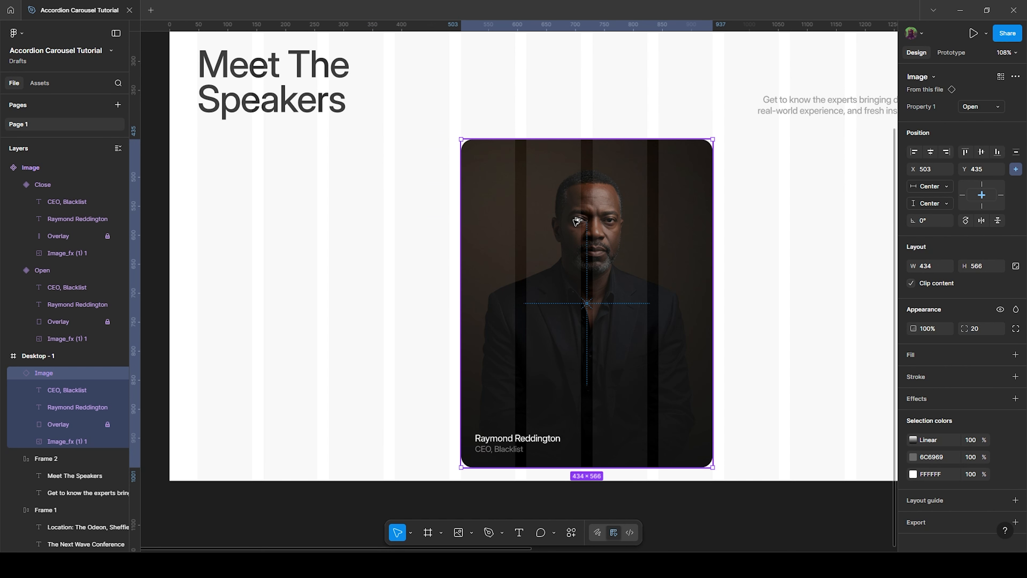
key(ctrl+d)
drag(576, 220, 515, 230)
drag(645, 186, 553, 186)
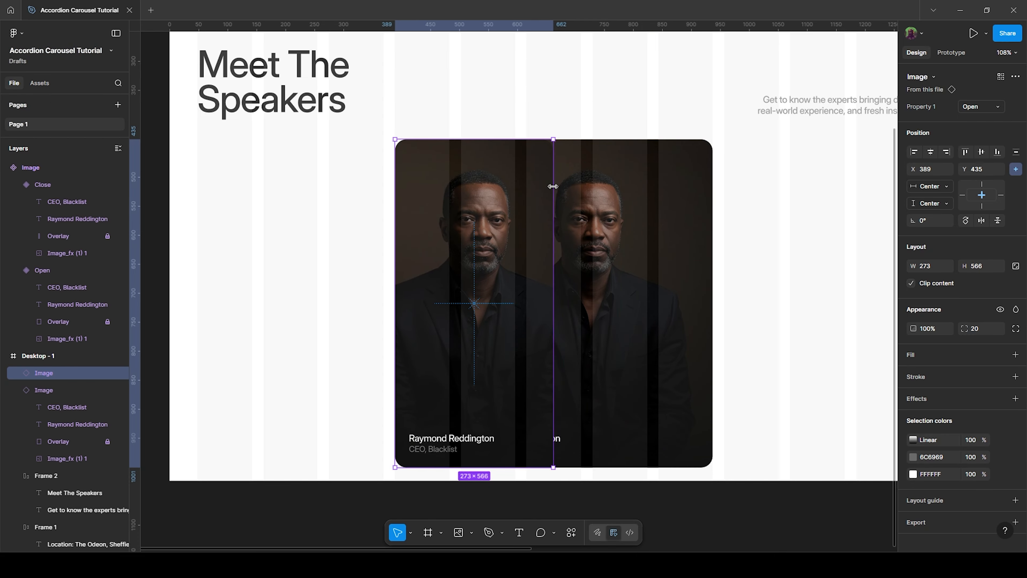
key(ctrl+z)
click(981, 106)
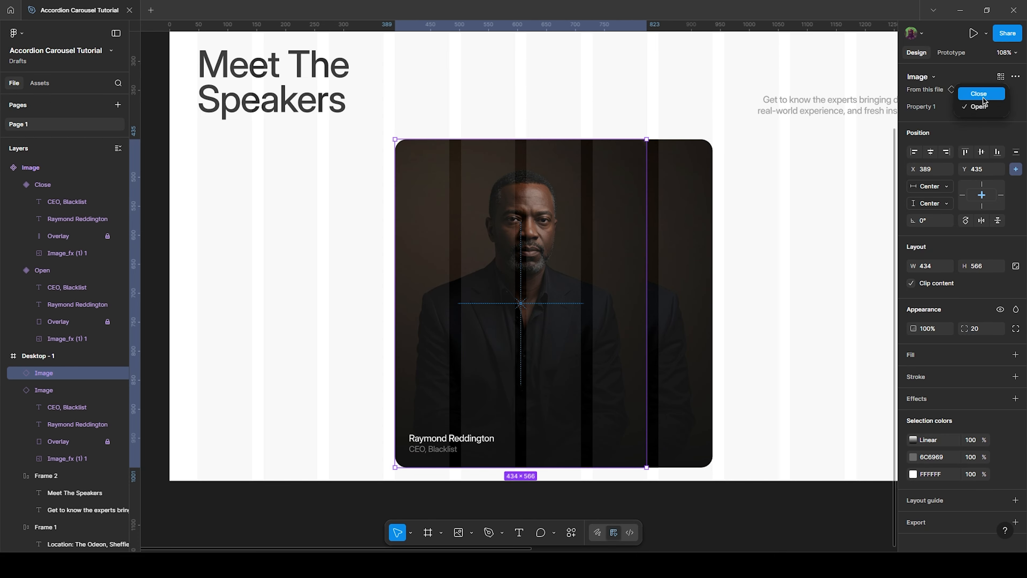
click(973, 97)
Step: Duplicate the closed card leftward until four closed cards stand beside the open card, spaced 20 apart from X 47
drag(378, 229, 418, 214)
key(ctrl+d)
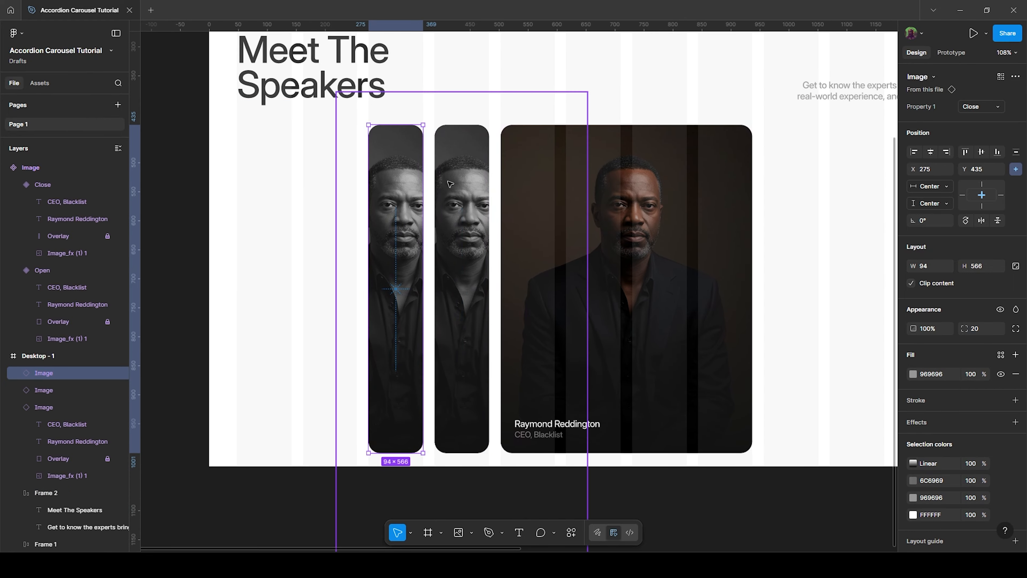
key(ctrl+d)
key(ctrl+d)
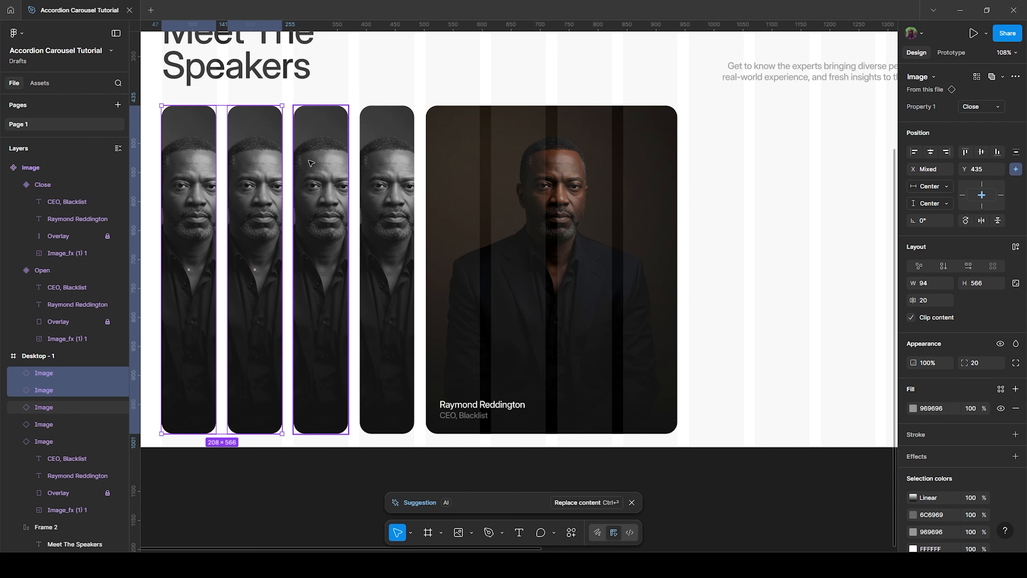
Step: Duplicate the four closed cards to the other side of the open card, starting 20 from its right edge
shift+click(310, 162)
shift+click(384, 199)
drag(370, 199, 319, 209)
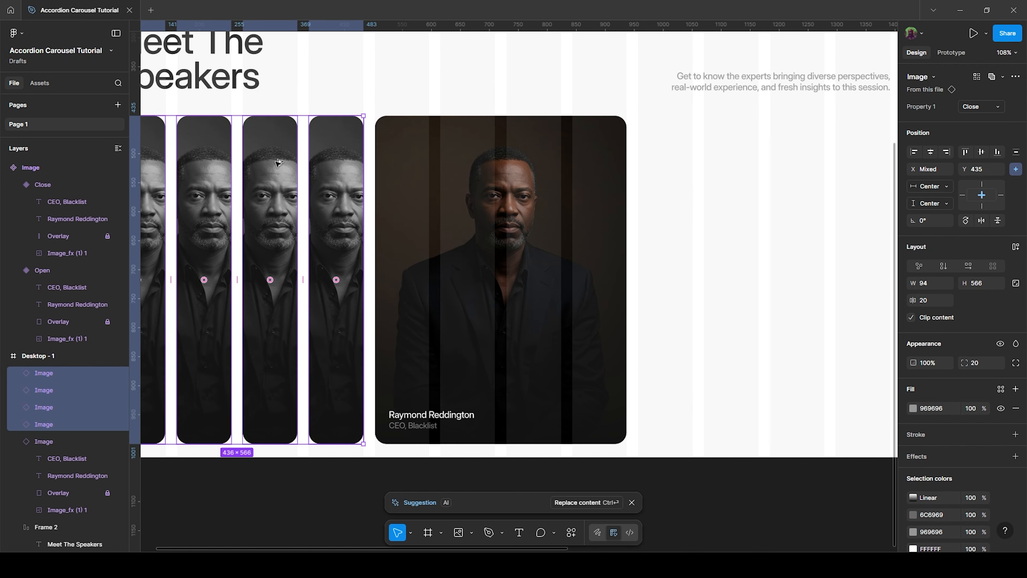
drag(279, 169, 796, 184)
drag(727, 174, 601, 171)
scroll(601, 172, up, 1)
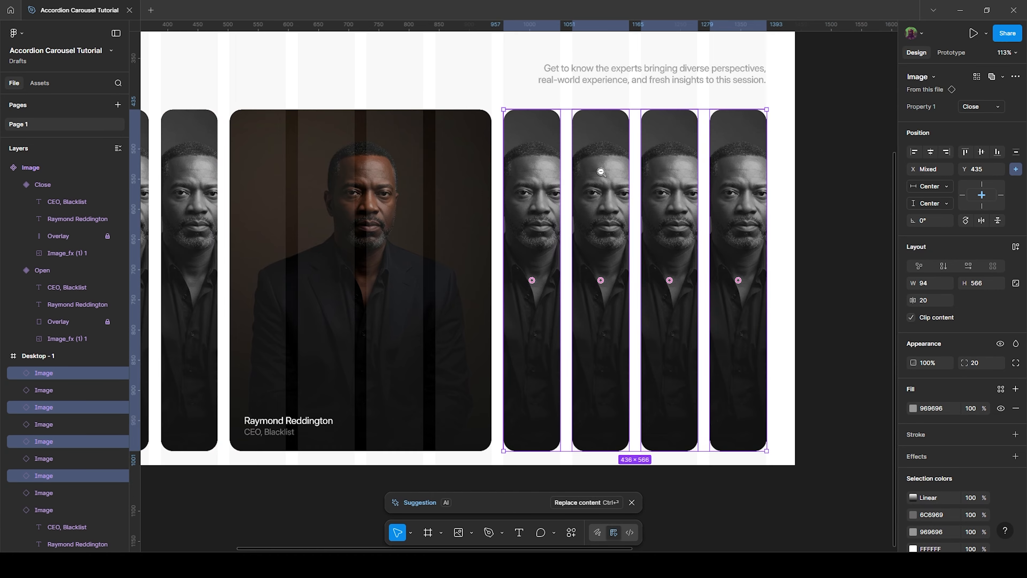
Step: Hide the column layout guides on the Desktop - 1 frame
scroll(601, 172, down, 2)
click(470, 219)
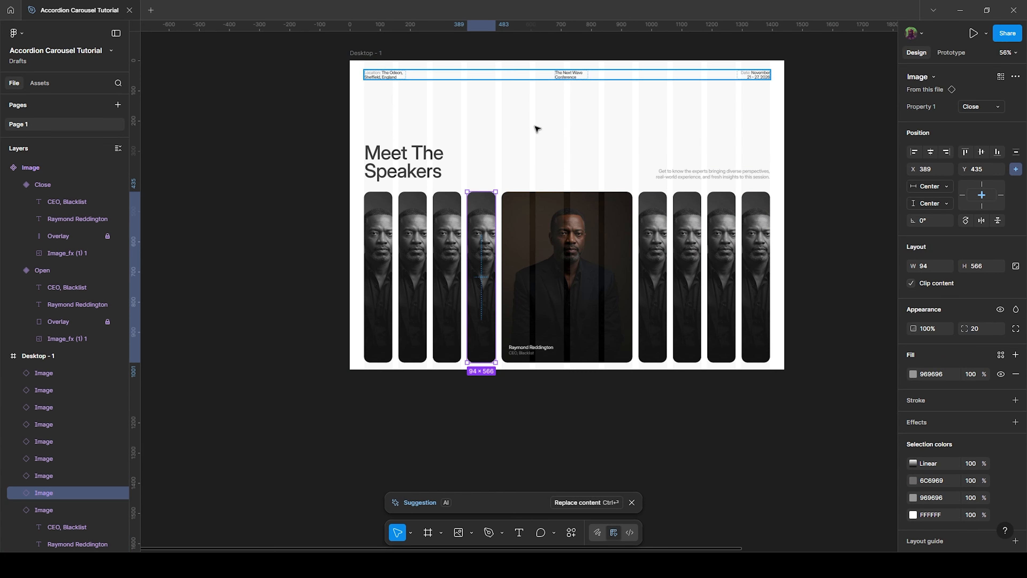
key(shift+g)
scroll(525, 134, down, 1)
scroll(718, 226, up, 2)
scroll(640, 198, down, 2)
Step: Wrap all nine cards in a horizontal auto layout frame with a gap of 20
click(726, 202)
shift+click(692, 202)
shift+click(658, 202)
shift+click(623, 202)
shift+click(566, 202)
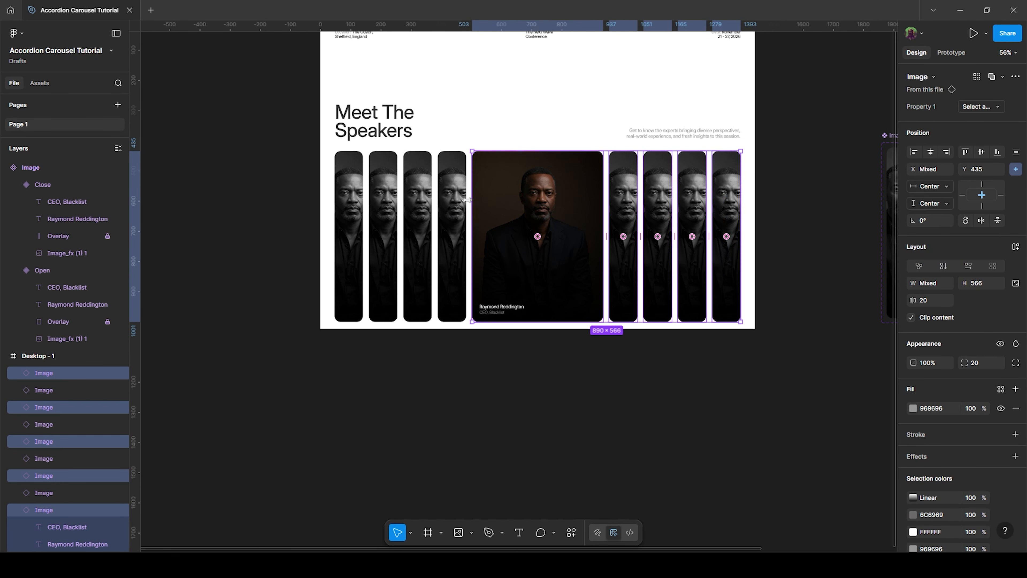
shift+click(452, 202)
shift+click(417, 202)
shift+click(383, 202)
shift+click(348, 203)
key(shift+a)
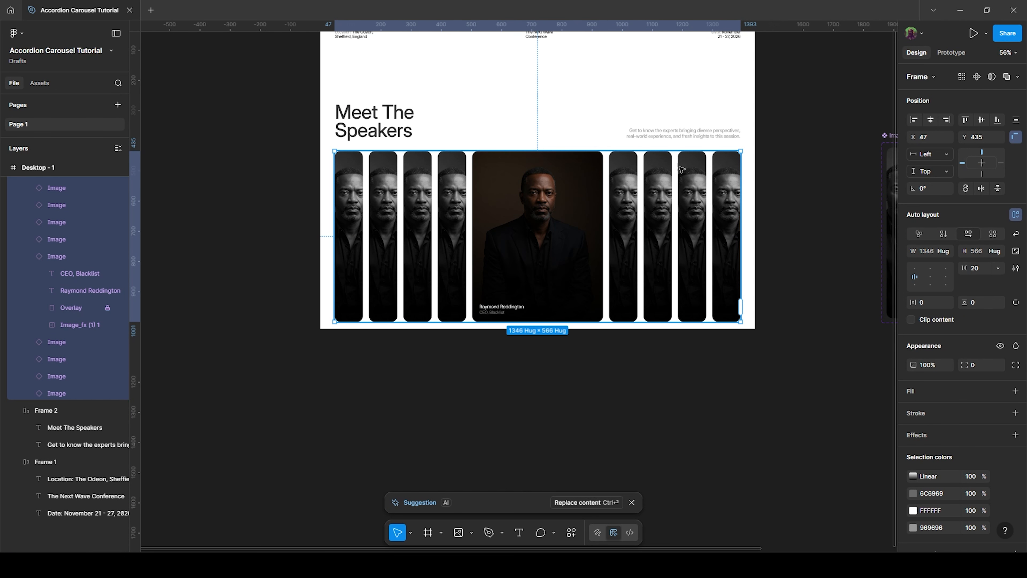
Step: Switch the middle card to the Close variant and the card to its right to Open
click(567, 216)
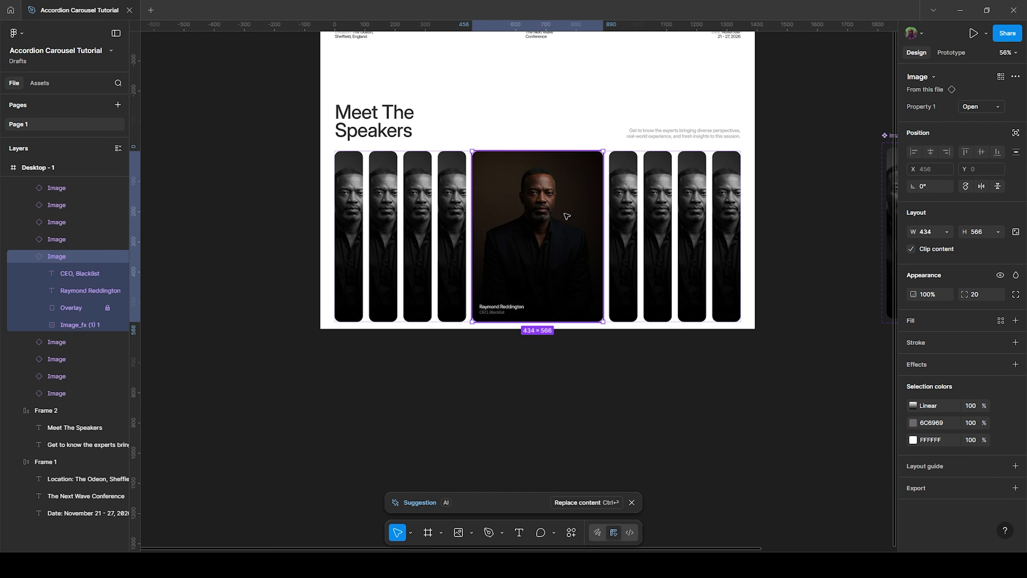
click(986, 108)
click(982, 108)
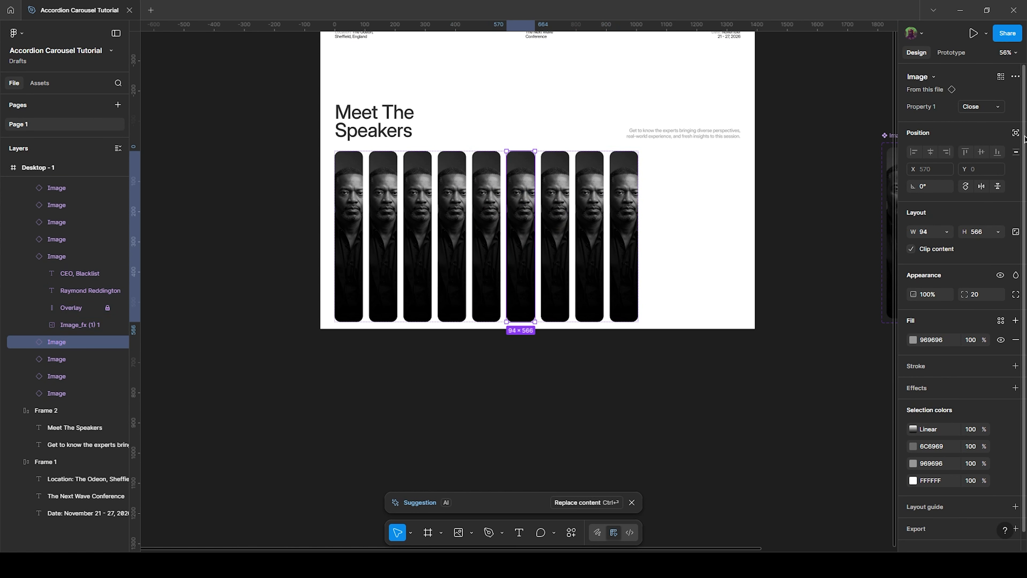
click(987, 107)
click(981, 120)
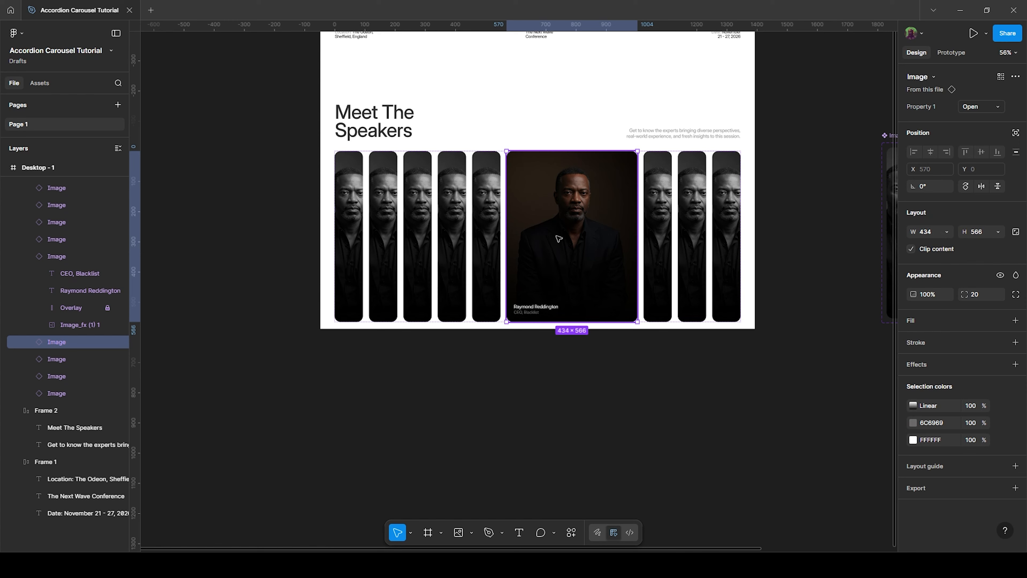
Step: Switch the middle card back to the Open variant and the card to its right back to Close
click(499, 189)
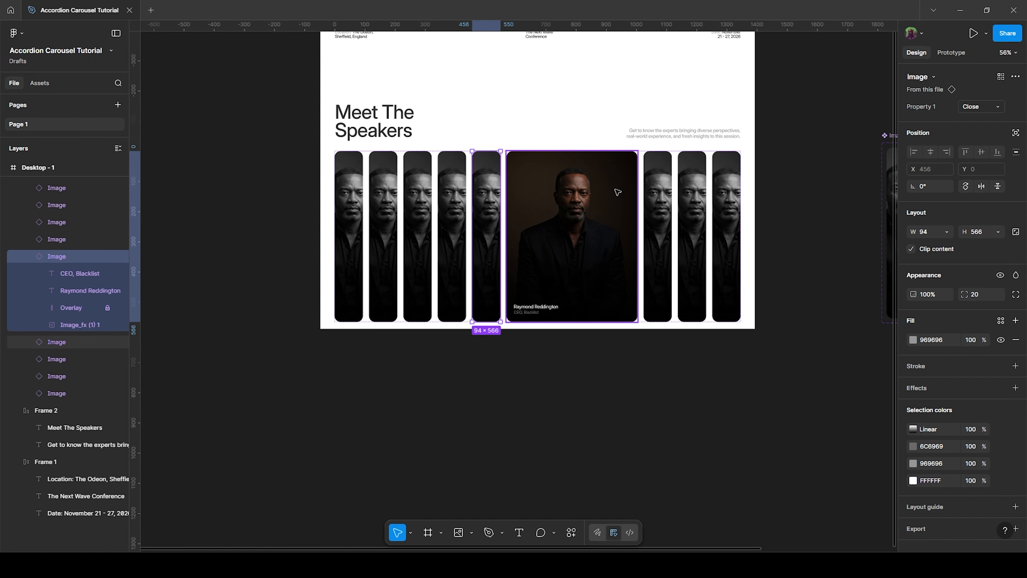
click(981, 107)
click(978, 118)
click(668, 217)
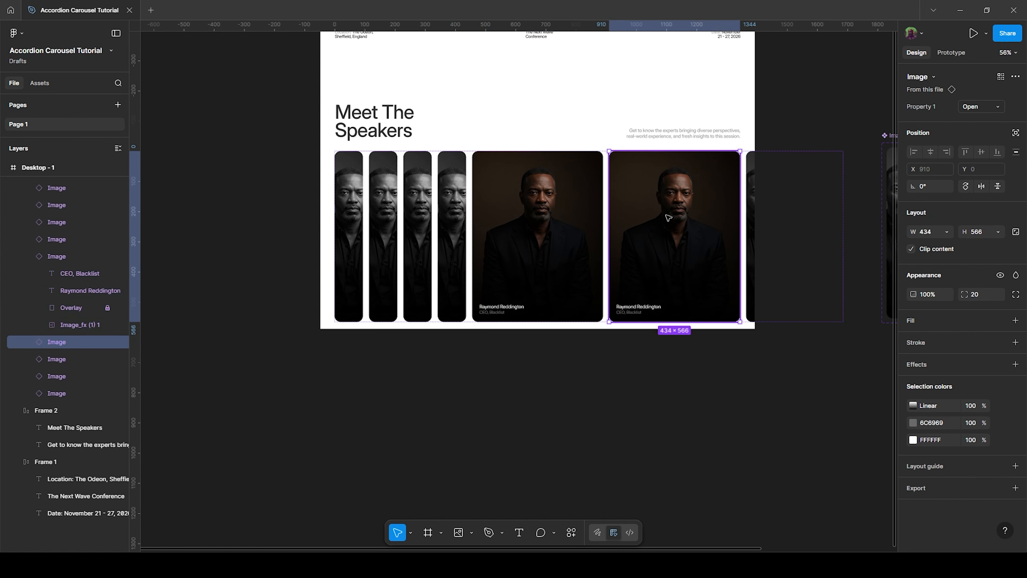
click(981, 107)
click(978, 95)
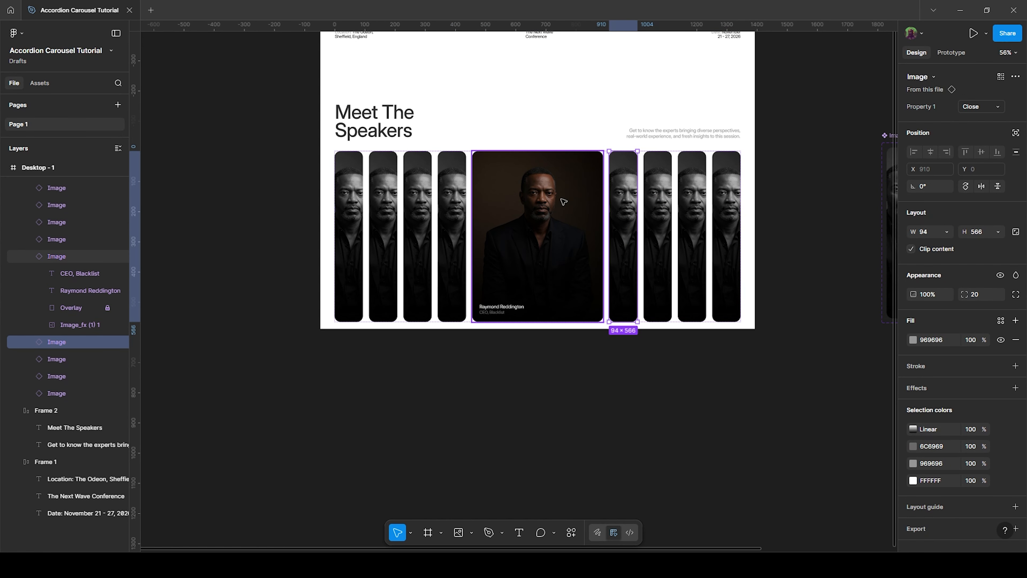
Step: Move the Image component set above the Desktop - 1 frame, at X -27, Y -714
scroll(577, 266, down, 3)
scroll(728, 205, up, 3)
scroll(728, 205, down, 3)
drag(748, 193, 451, 45)
drag(527, 264, 387, 282)
scroll(387, 282, up, 3)
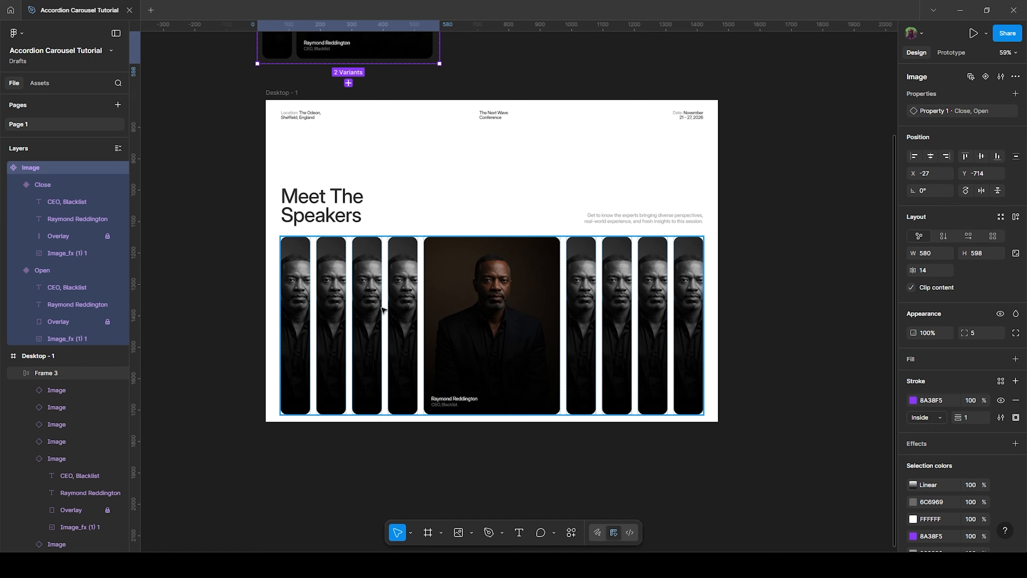
Step: Set the carousel's fifth card to the Close variant and its fourth card to Open
ctrl+double_click(400, 310)
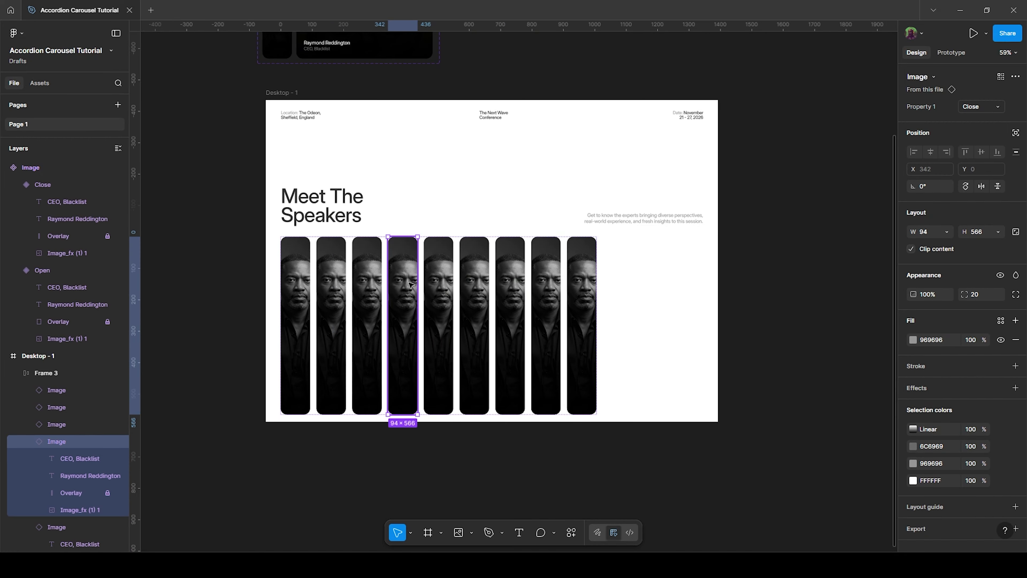
click(981, 107)
click(974, 125)
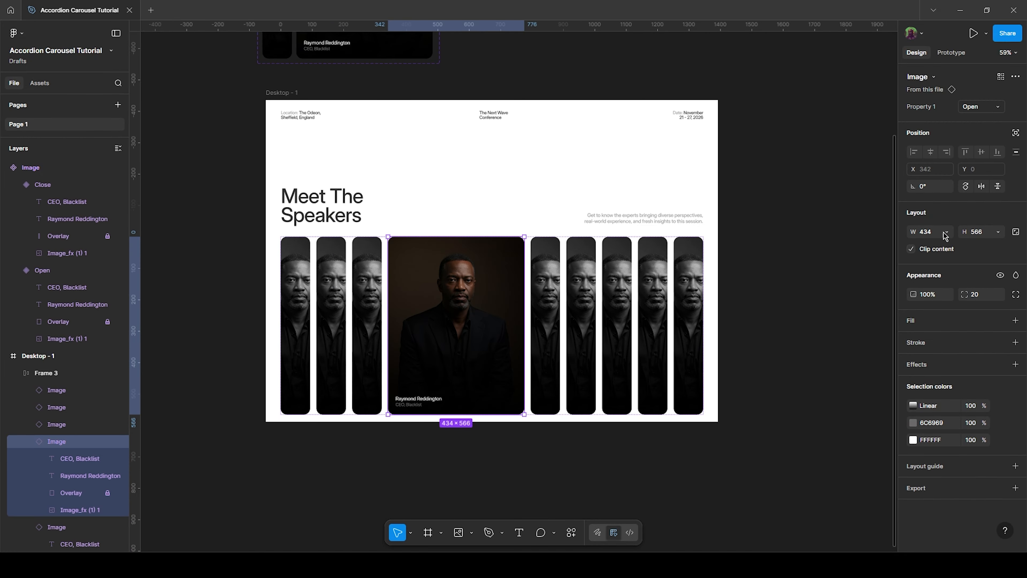
Step: Replace the open fourth card's portrait with another photo and enter a new speaker name and the title "CFO, BlackRock"
ctrl+double_click(456, 319)
click(833, 351)
ctrl+double_click(419, 399)
text(Dembe Zuma)
key(Escape)
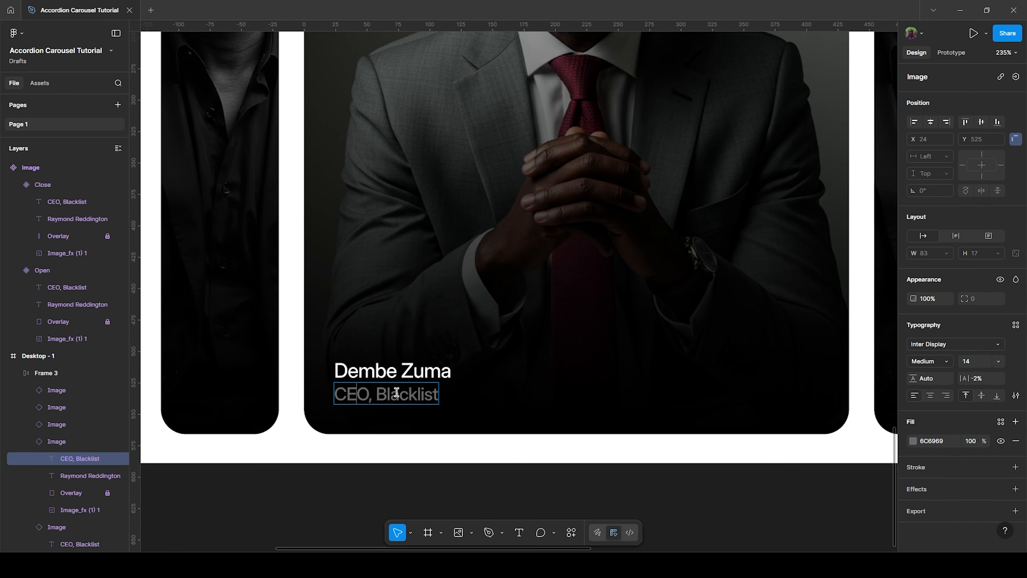
double_click(394, 395)
text(BlackRock)
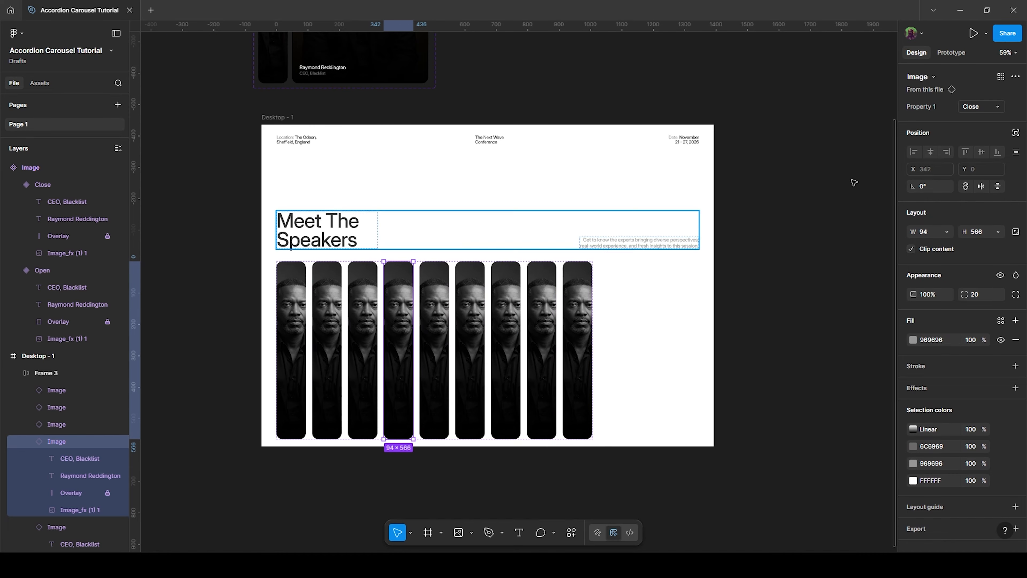
Step: Place the new speaker's photo in the closed fourth card, using the Crop fill mode
ctrl+double_click(403, 352)
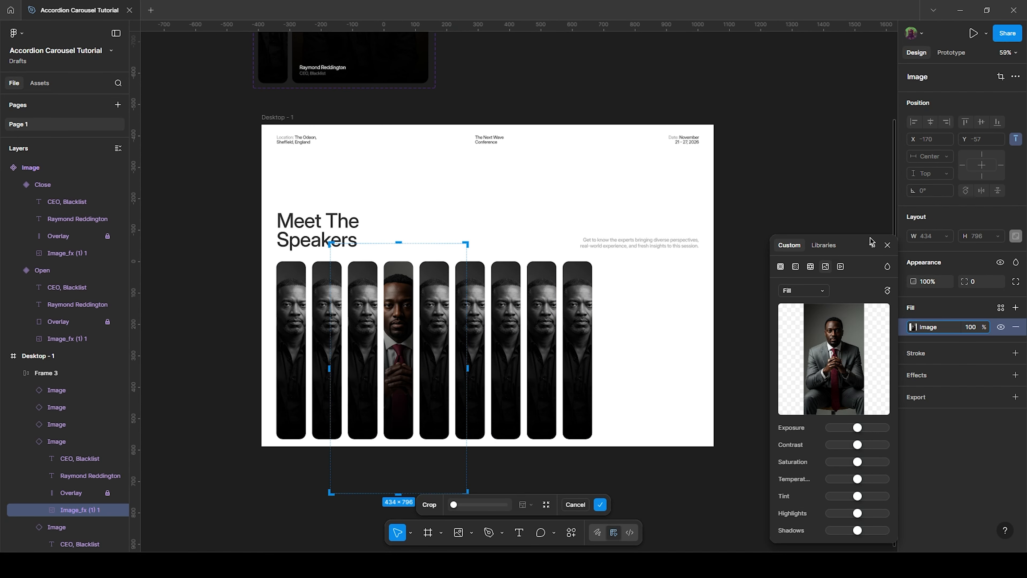
scroll(403, 354, up, 5)
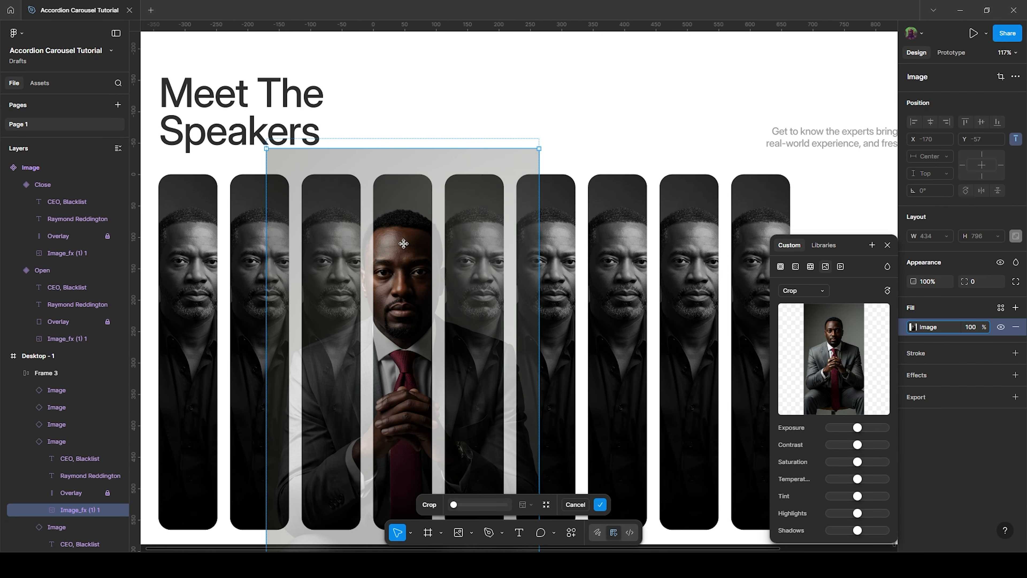
click(887, 244)
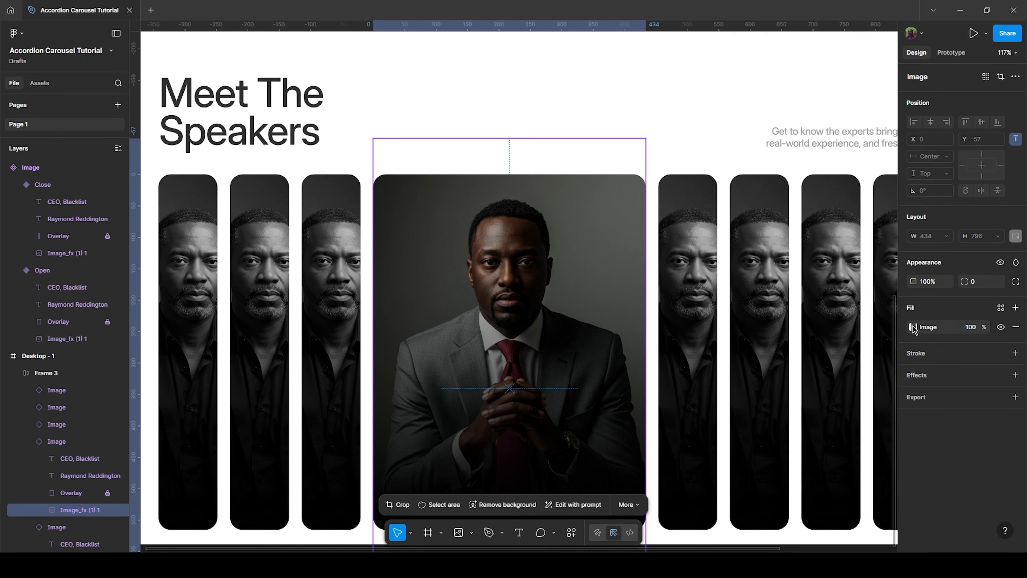
click(913, 327)
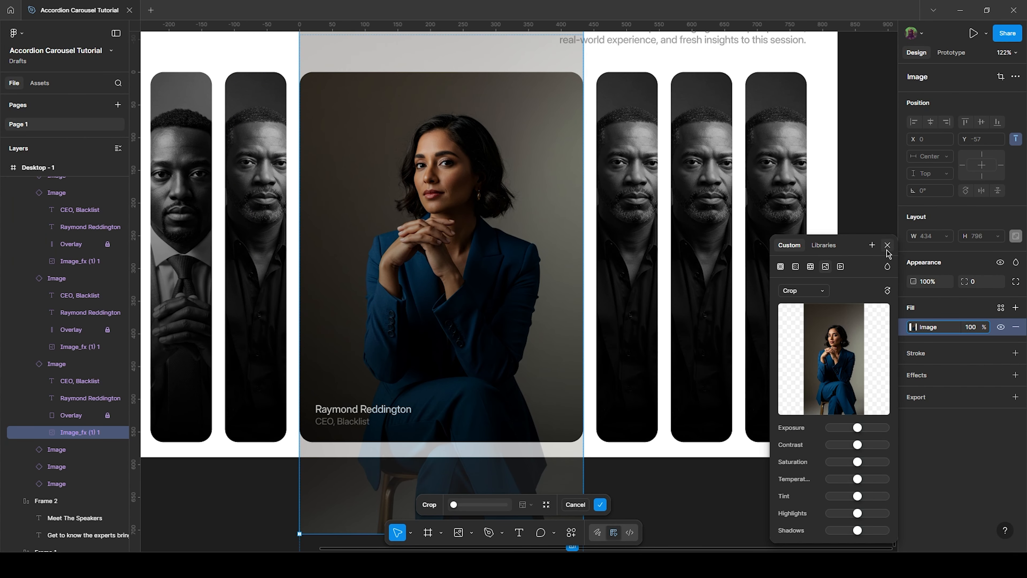
Step: Finish cropping the portrait in the open sixth card and enter the speaker's full name
click(887, 246)
double_click(353, 405)
text(Elizabeth Keen)
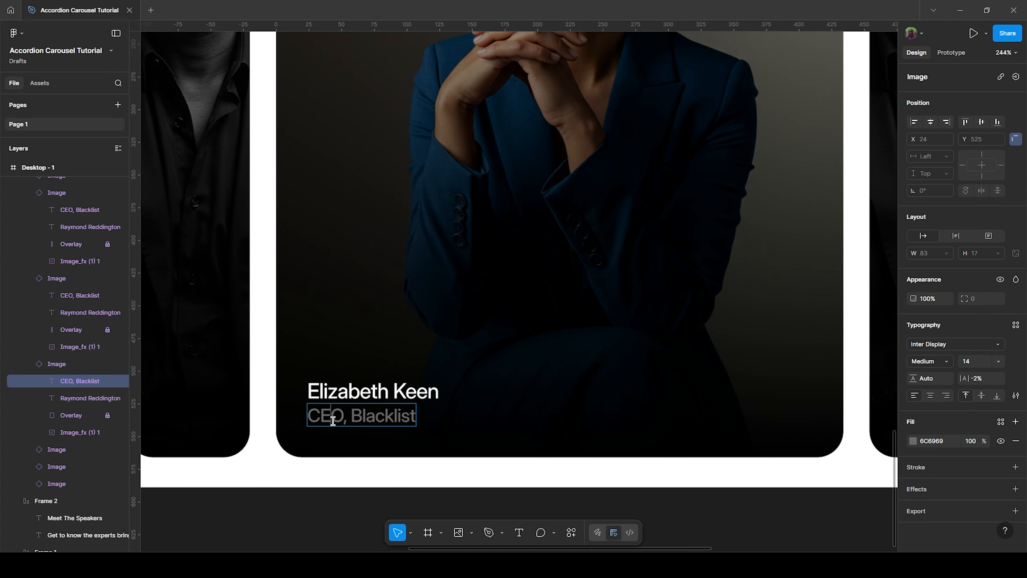
Step: Set the sixth card's title line to "Managing Director, Revolut"
double_click(333, 421)
text(Managin Director)
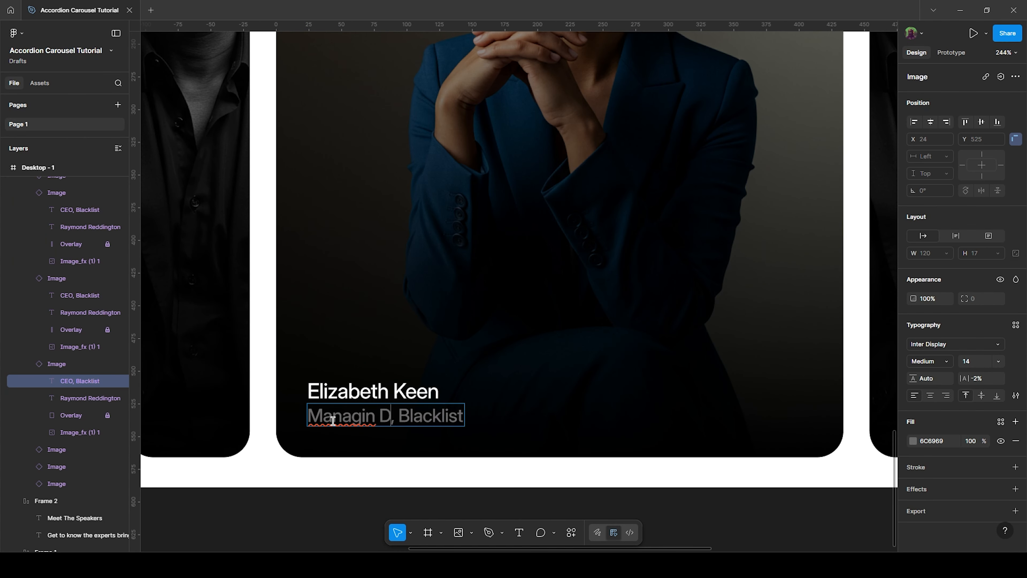
key(ctrl+Right)
key(ctrl+shift+Left)
text(Revolut)
key(Home)
key(ctrl+Right)
text(g)
Step: Switch the sixth card to the Close variant and give it the matching portrait, raising the photo's exposure and contrast
scroll(333, 420, down, 5)
click(515, 243)
click(453, 202)
click(980, 106)
click(981, 95)
double_click(219, 280)
click(846, 352)
drag(857, 427, 864, 444)
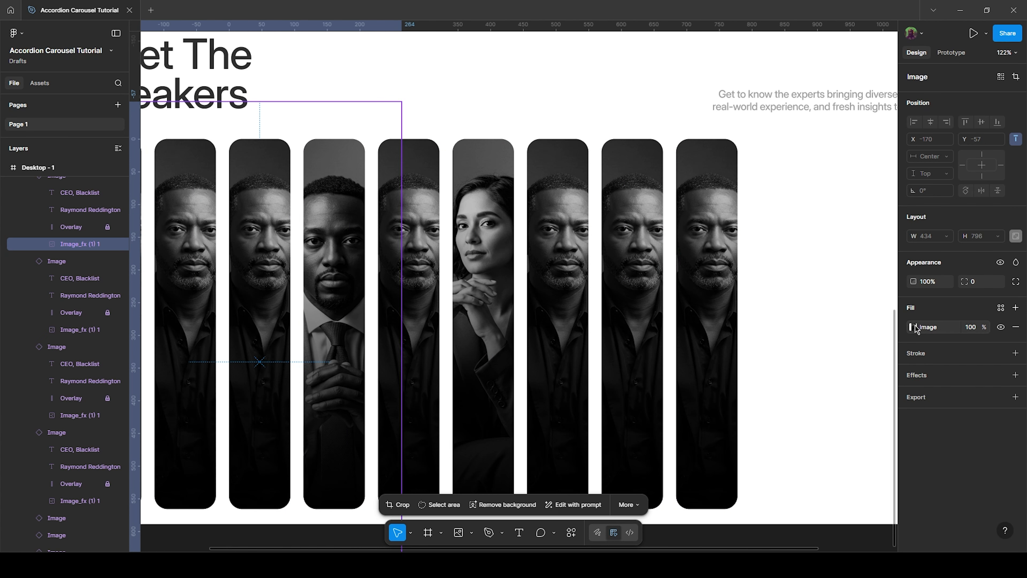
Step: Replace the open fourth card's portrait with the photo of the woman in a beige suit and enter her full name
click(334, 243)
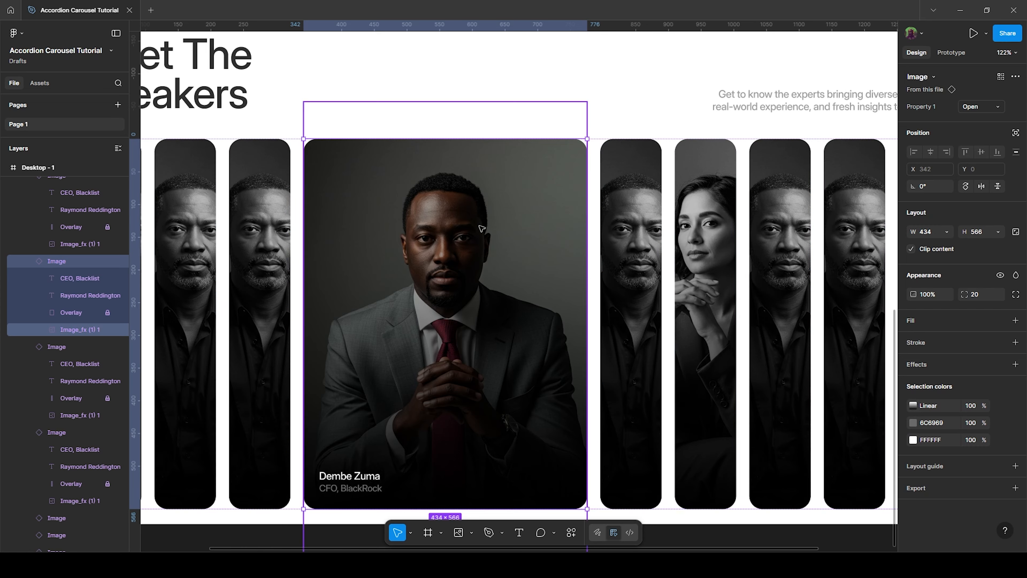
double_click(445, 303)
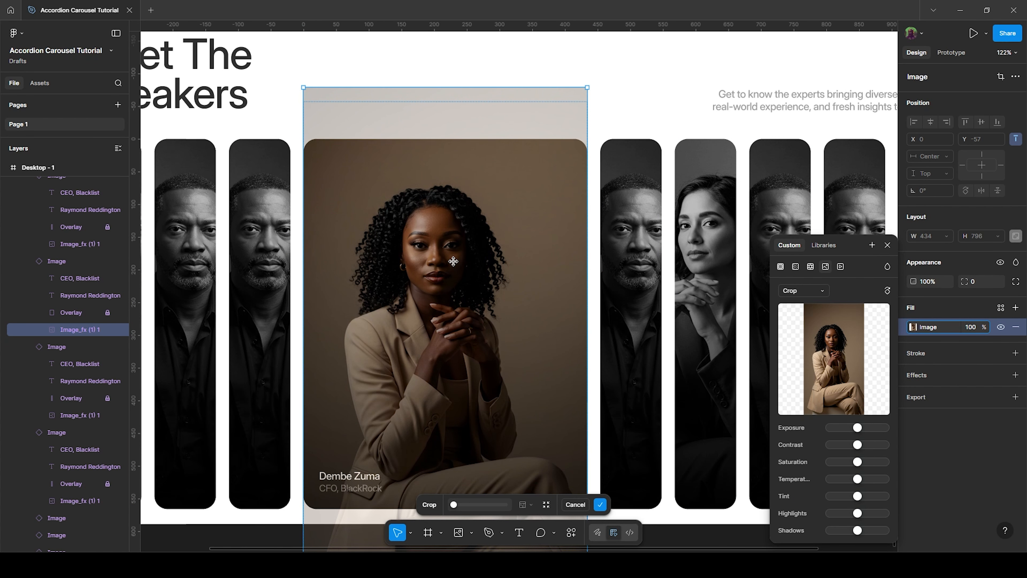
double_click(356, 476)
text(Helen Alexandria)
Step: Set the fourth card's title line to "Co-Founder, Civil & People"
scroll(380, 474, up, 1)
scroll(380, 475, down, 3)
click(292, 377)
key(BackSpace)
key(BackSpace)
text(o-Founder)
key(End)
key(ctrl+BackSpace)
text(Civil & People)
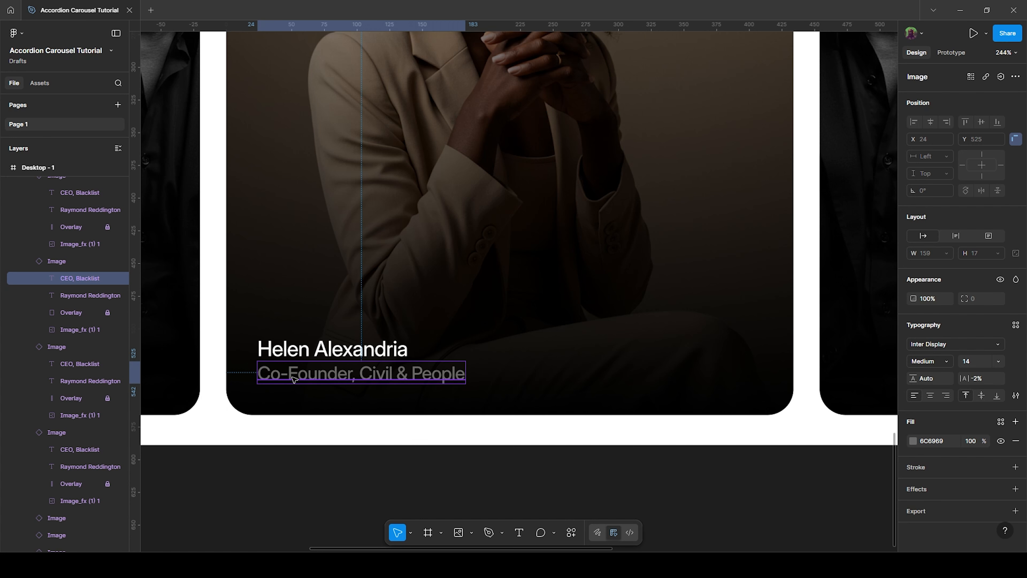
Step: Replace the portrait in the closed fourth card with the photo of the woman in the beige suit
key(shift+1)
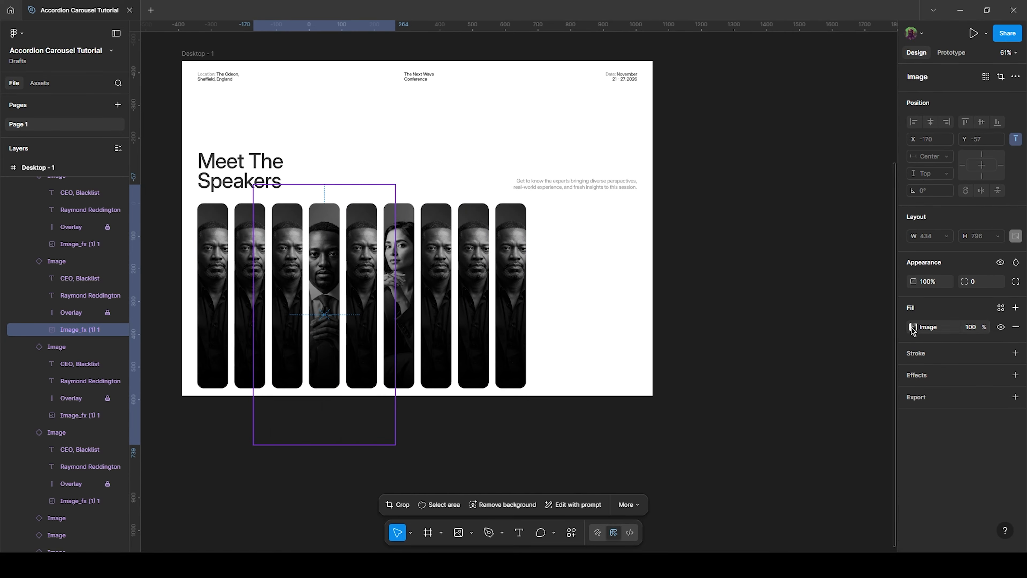
click(913, 327)
click(838, 350)
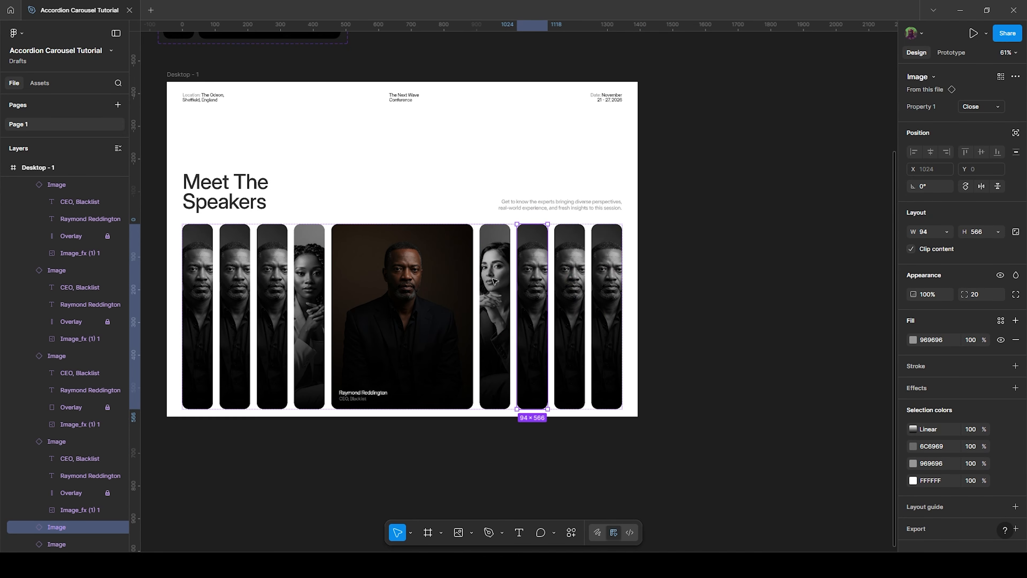
Step: Switch the seventh card to the Open variant and replace its portrait with the photo of the man in a suit and tie
double_click(560, 304)
drag(560, 304, 560, 310)
drag(857, 427, 827, 462)
click(606, 324)
key(shift+Return)
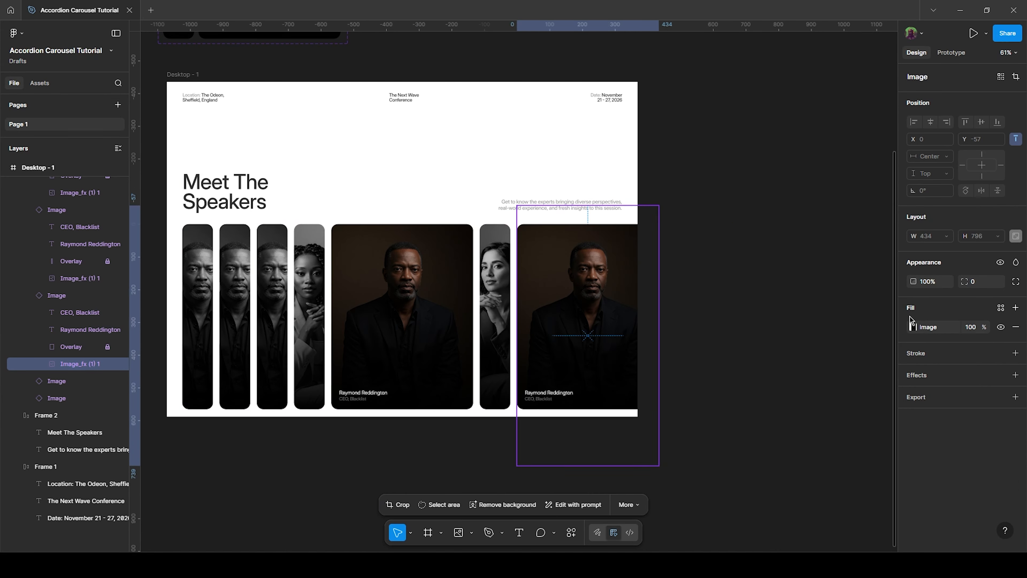
double_click(593, 320)
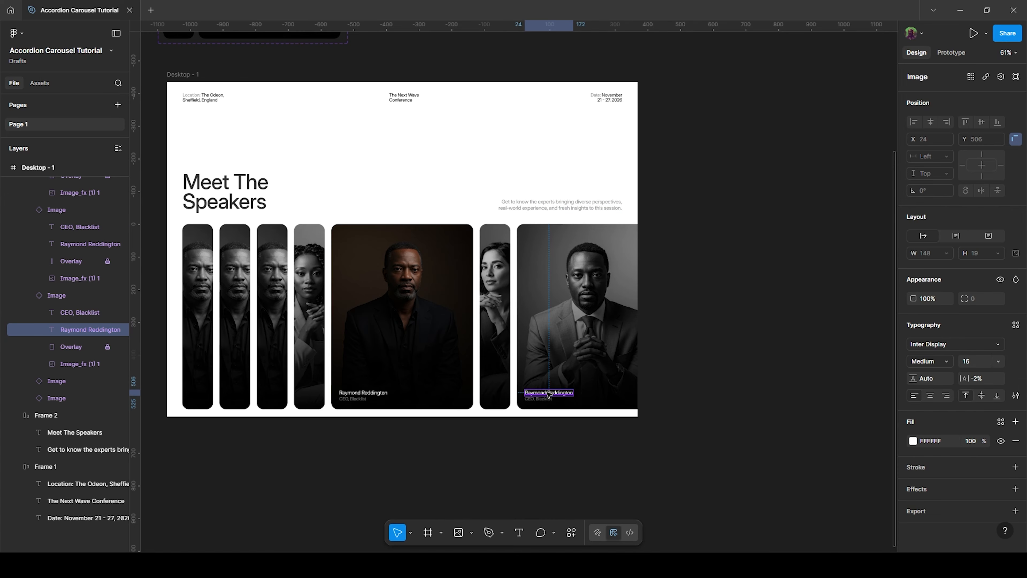
Step: Enter the speaker's full name on the seventh card and set the title line to "Head of Department, Seal Team Six"
text(Harold Winston)
key(Escape)
key(shift+Tab)
key(Return)
text(Head of Department, Blacklist)
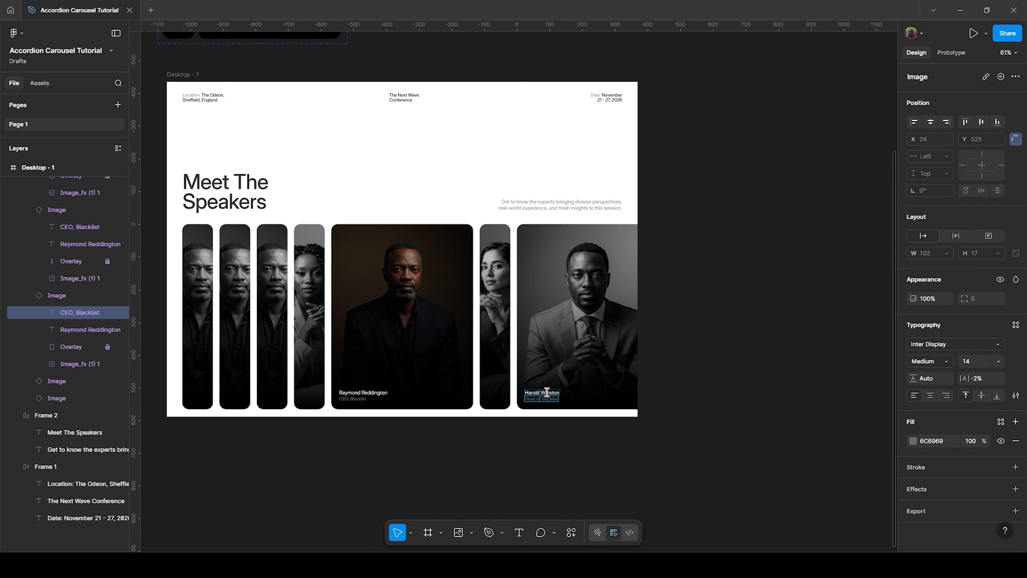
text( Six)
key(Escape)
Step: Reset the exposure, contrast and saturation of the open seventh card's portrait to show it in full colour
click(586, 348)
click(913, 327)
drag(864, 428, 857, 428)
drag(864, 444, 858, 444)
drag(831, 462, 860, 461)
Step: Switch the seventh card back to the Close variant
click(494, 320)
click(582, 315)
click(981, 106)
click(981, 96)
drag(417, 299, 510, 405)
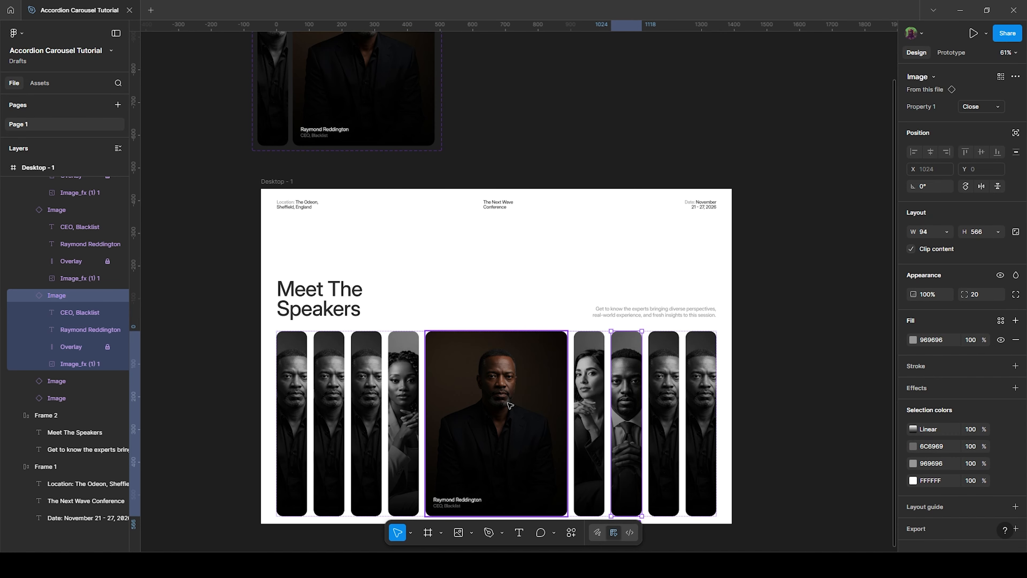
scroll(522, 312, down, 3)
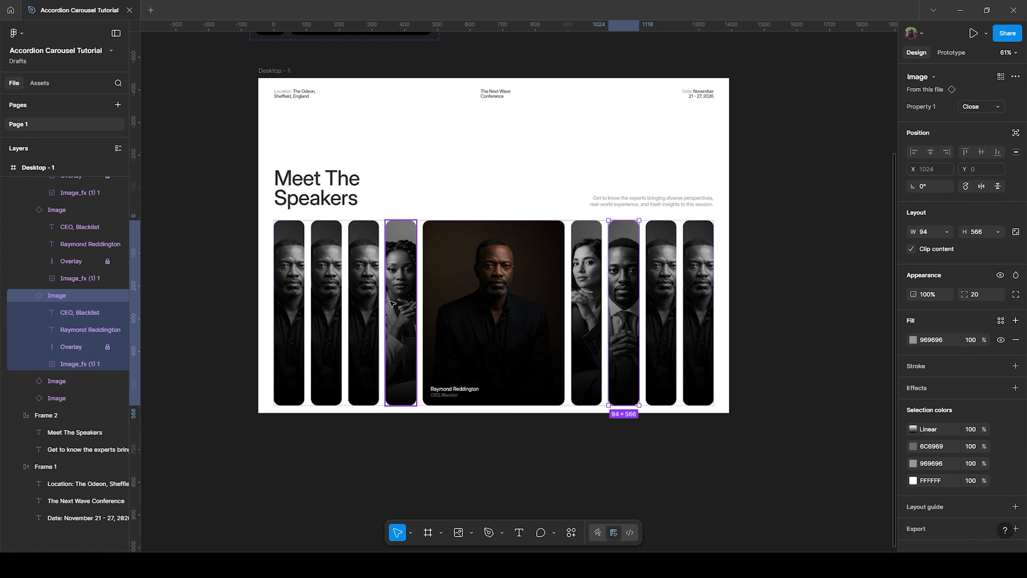
scroll(489, 190, up, 1)
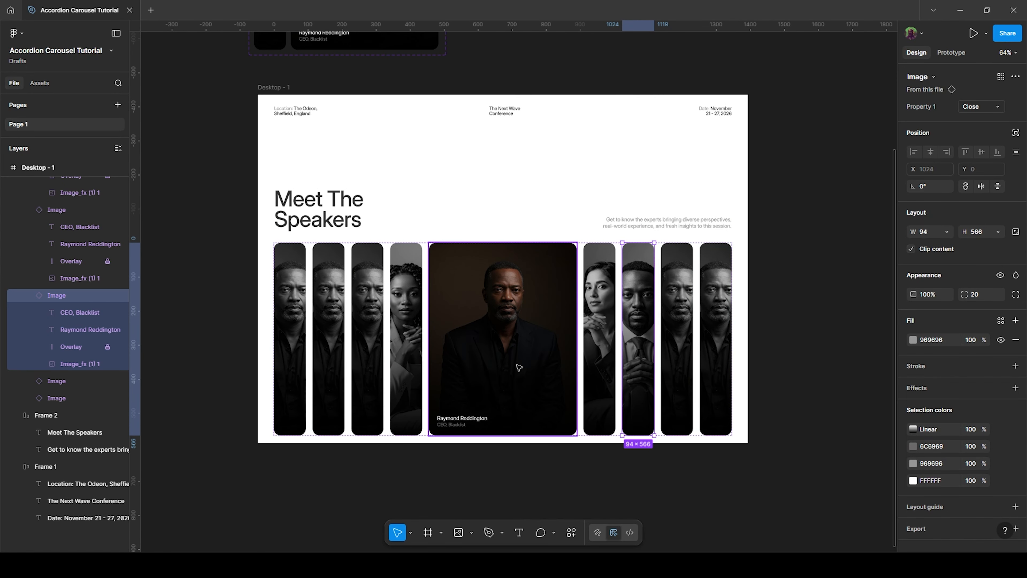
scroll(554, 284, right, 3)
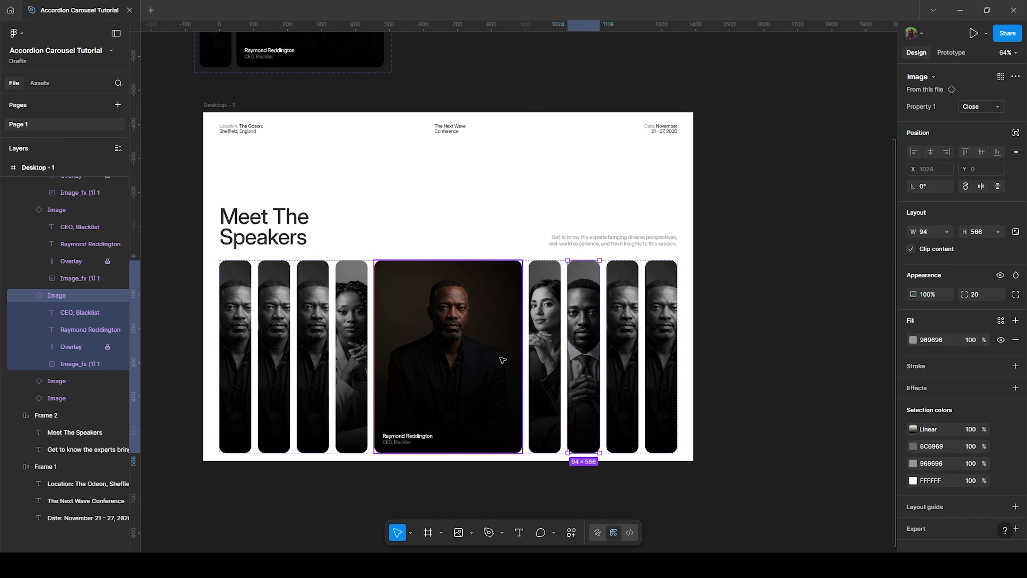
Step: Duplicate the Desktop - 1 frame three times to get four frames in a row
click(206, 105)
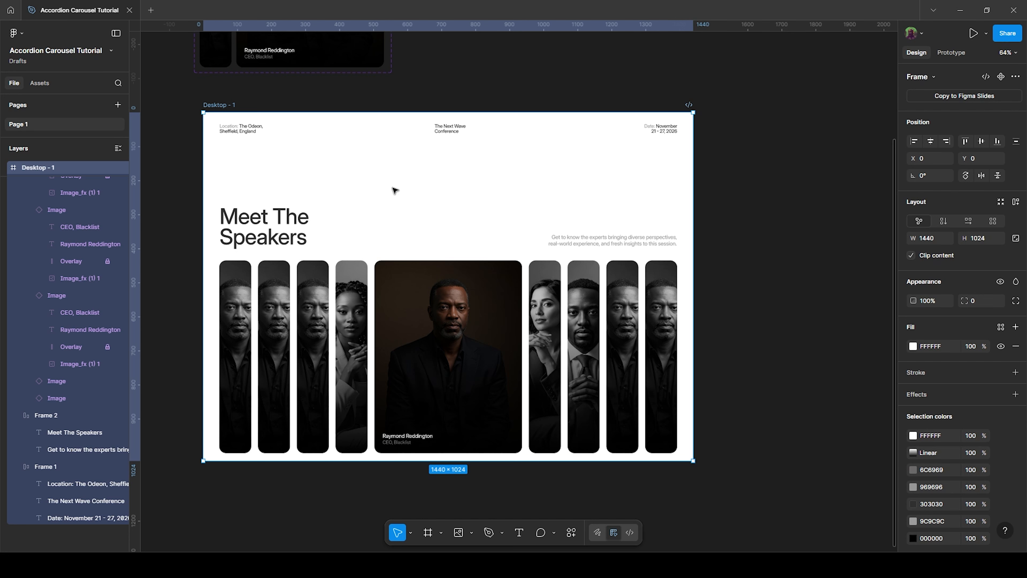
scroll(396, 187, down, 3)
drag(442, 228, 348, 282)
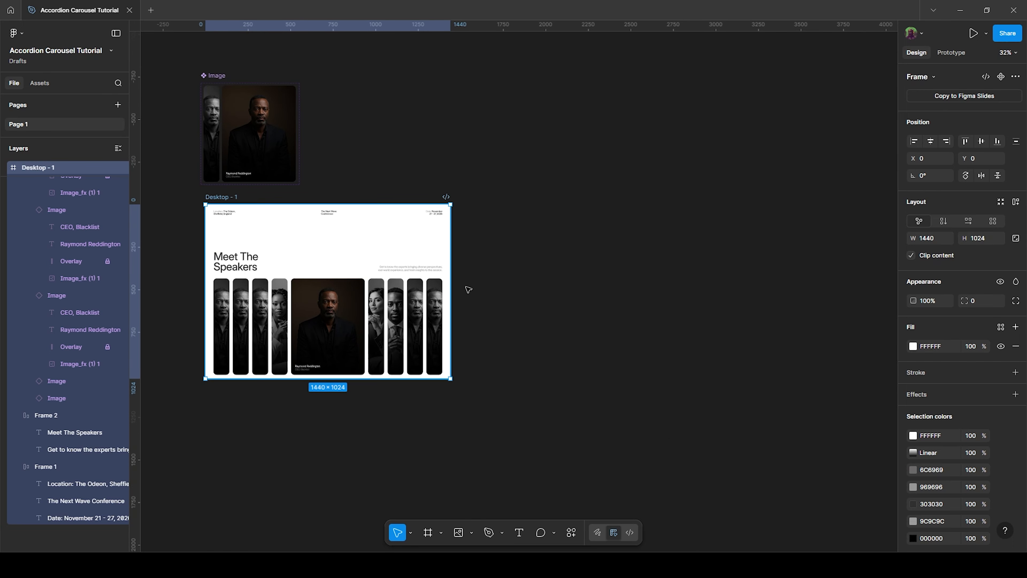
key(ctrl+d)
key(ctrl+d)
key(ctrl+d)
drag(724, 222, 795, 231)
drag(414, 292, 467, 233)
scroll(467, 300, up, 3)
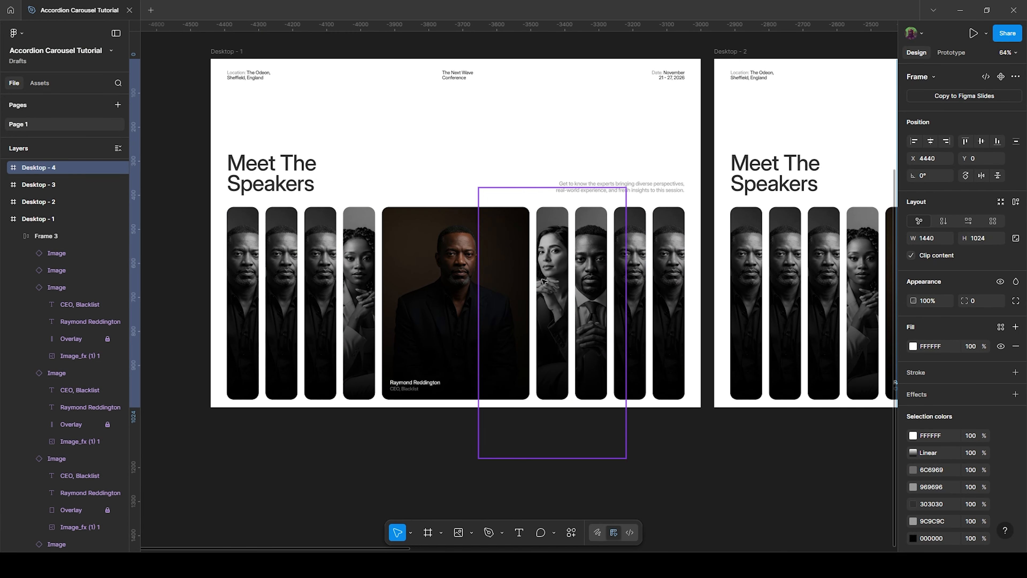
ctrl+click(552, 266)
click(431, 260)
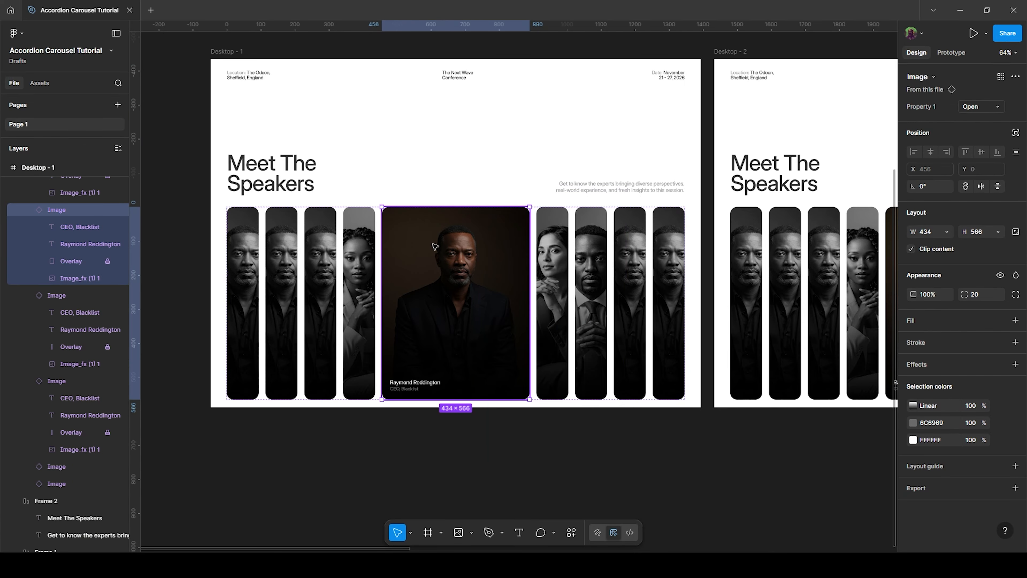
Step: In the Desktop - 2 frame, switch the fourth card to the Open variant and the fifth card to Close
scroll(561, 280, right, 5)
click(679, 265)
click(980, 107)
click(979, 121)
scroll(779, 267, right, 5)
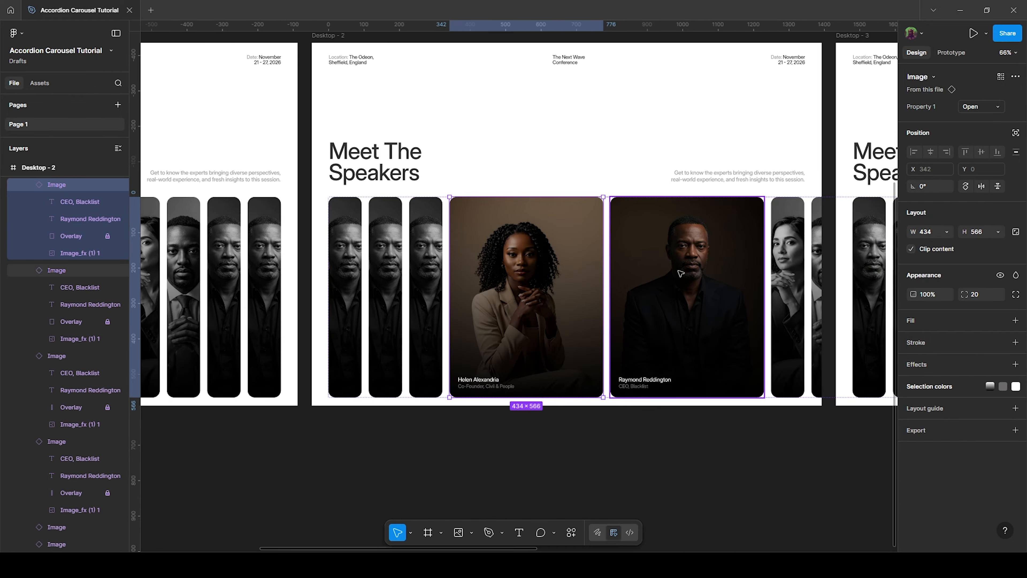
click(680, 271)
click(981, 107)
click(983, 95)
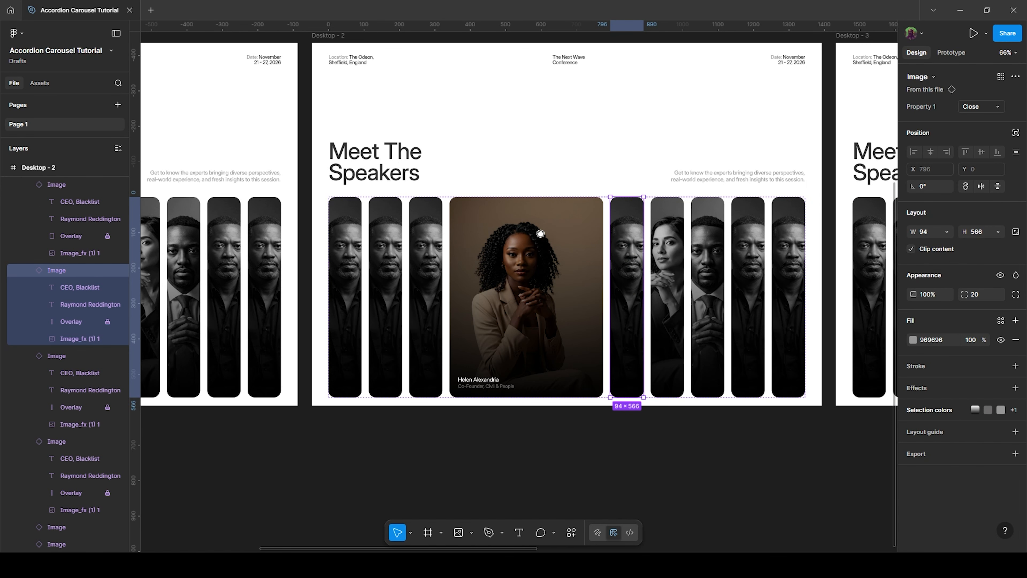
Step: In the Desktop - 3 frame, switch the sixth card to the Open variant and the fifth card to Close
scroll(702, 290, right, 10)
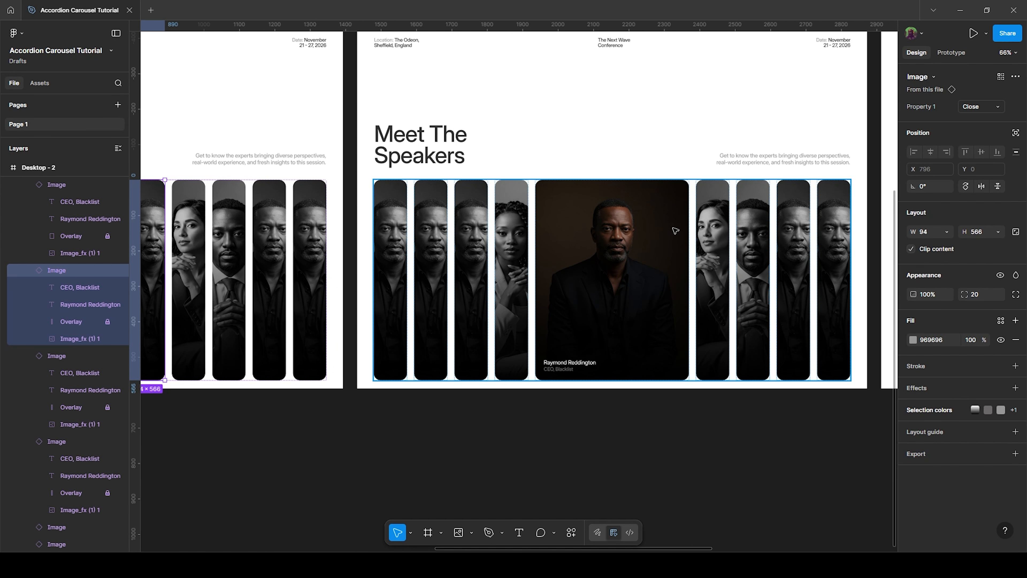
click(705, 230)
click(980, 108)
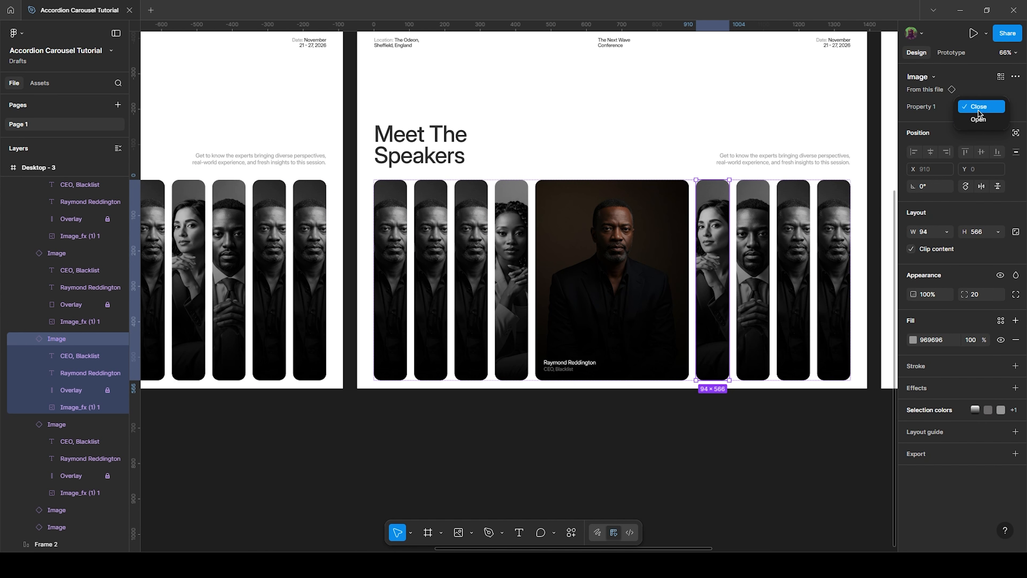
click(978, 120)
click(657, 223)
click(972, 110)
click(973, 95)
Step: In the Desktop - 4 frame, switch the seventh card to the Open variant and the fifth card to Close
scroll(647, 279, up, 1)
scroll(606, 263, right, 14)
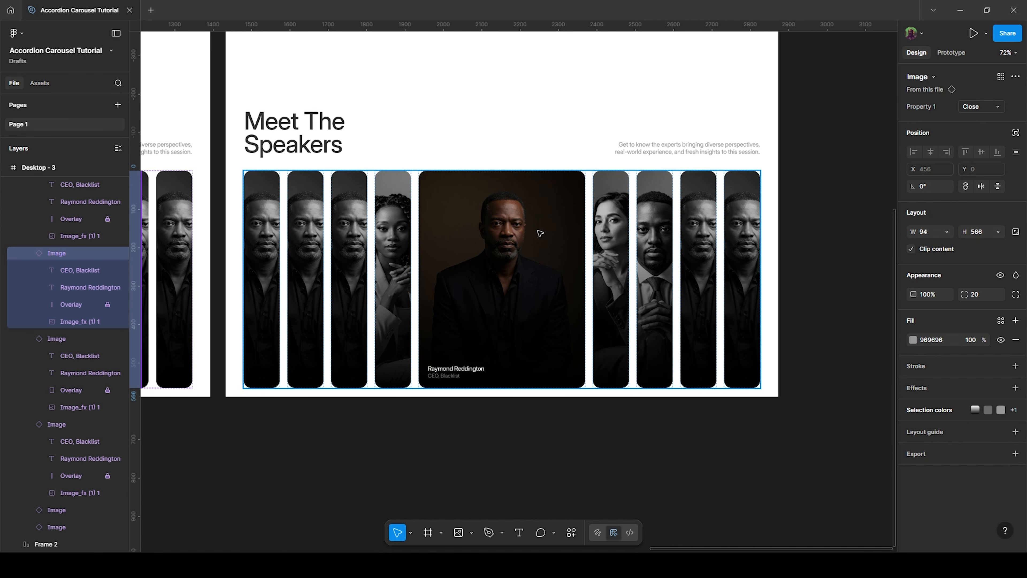
click(659, 224)
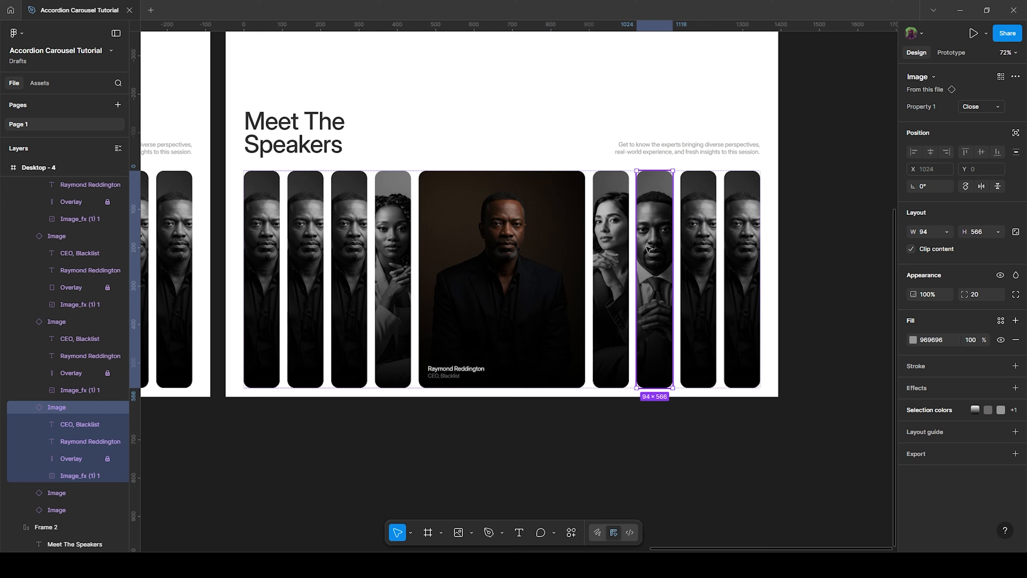
click(981, 107)
click(974, 120)
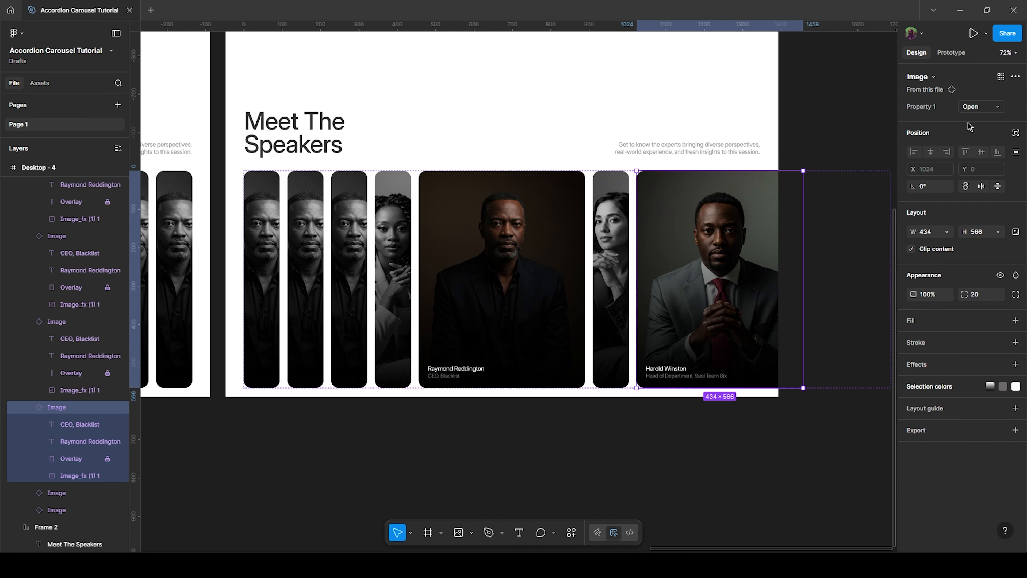
click(542, 234)
click(981, 106)
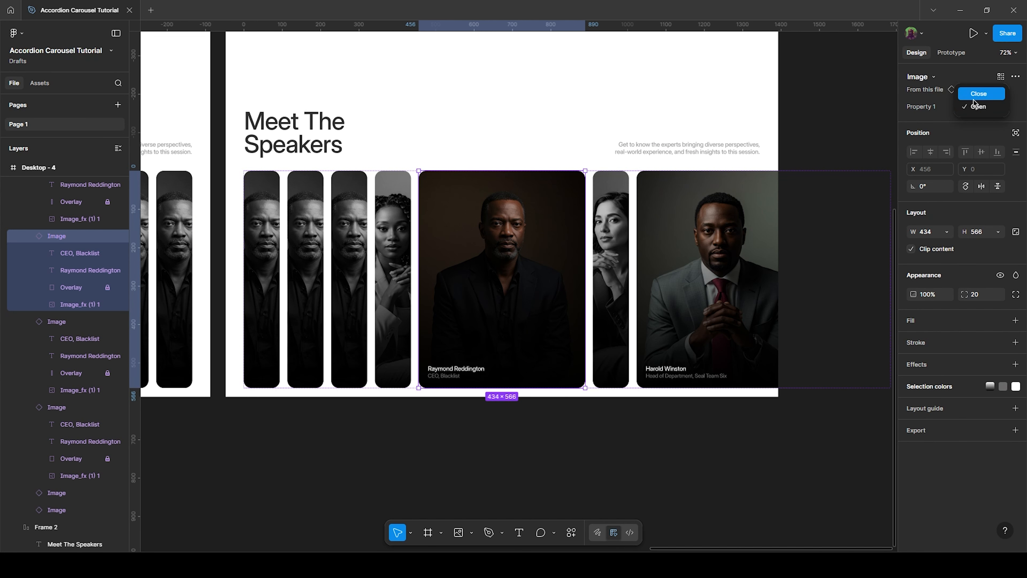
click(974, 93)
Step: Add an on-click prototype connection from the fourth card in Desktop - 1 to the Desktop - 2 frame
scroll(589, 242, left, 5)
scroll(590, 242, down, 5)
scroll(519, 319, left, 5)
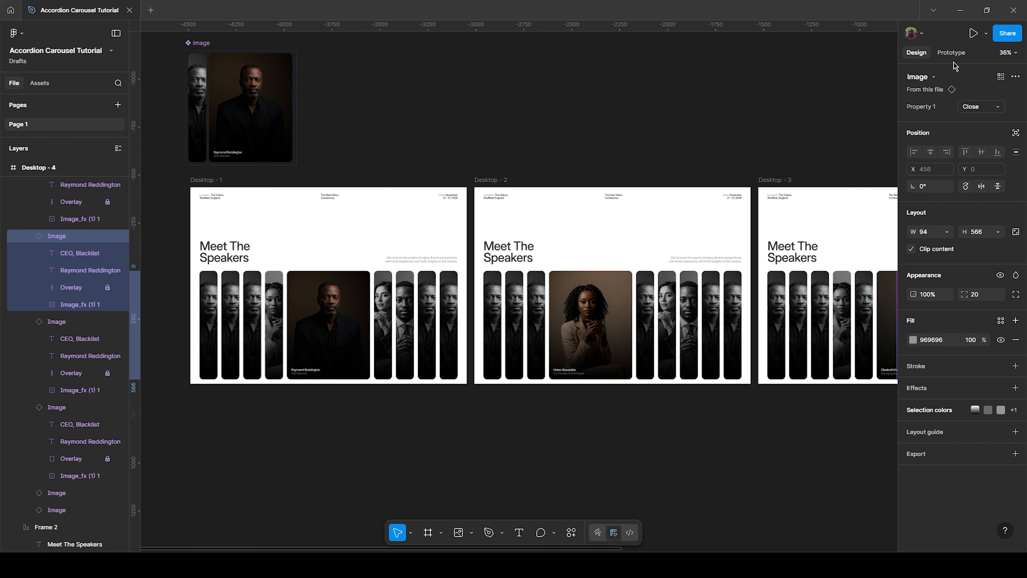
click(951, 53)
click(331, 224)
drag(342, 299, 433, 285)
scroll(427, 264, up, 5)
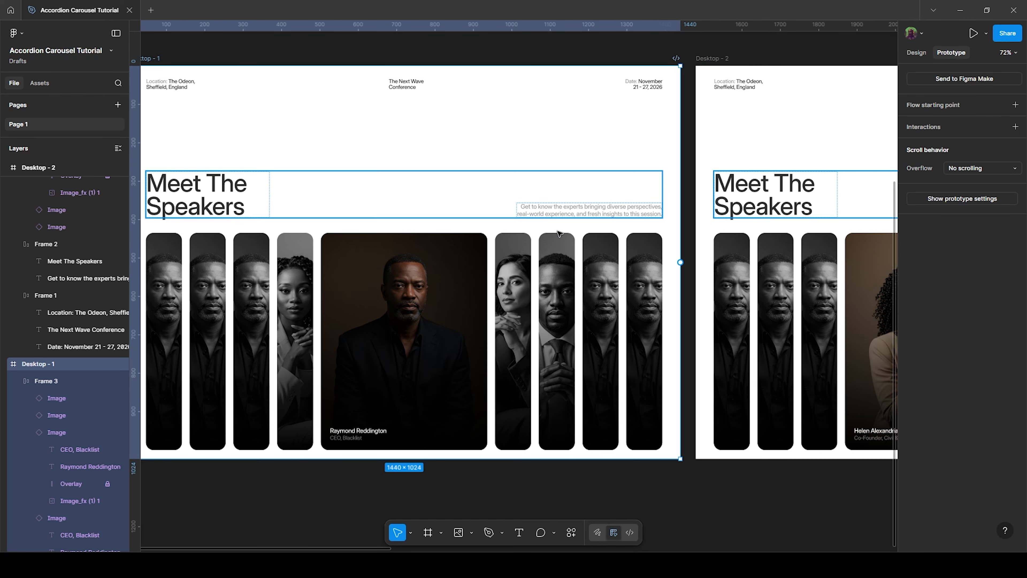
click(289, 291)
click(305, 340)
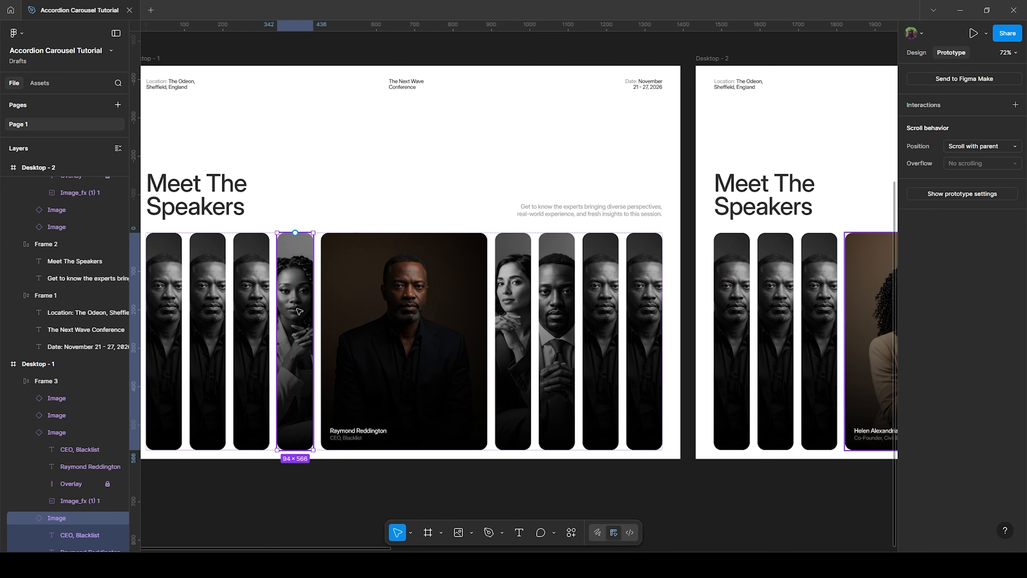
mouse_move(313, 341)
drag(313, 341, 676, 273)
scroll(675, 273, right, 3)
scroll(676, 273, down, 1)
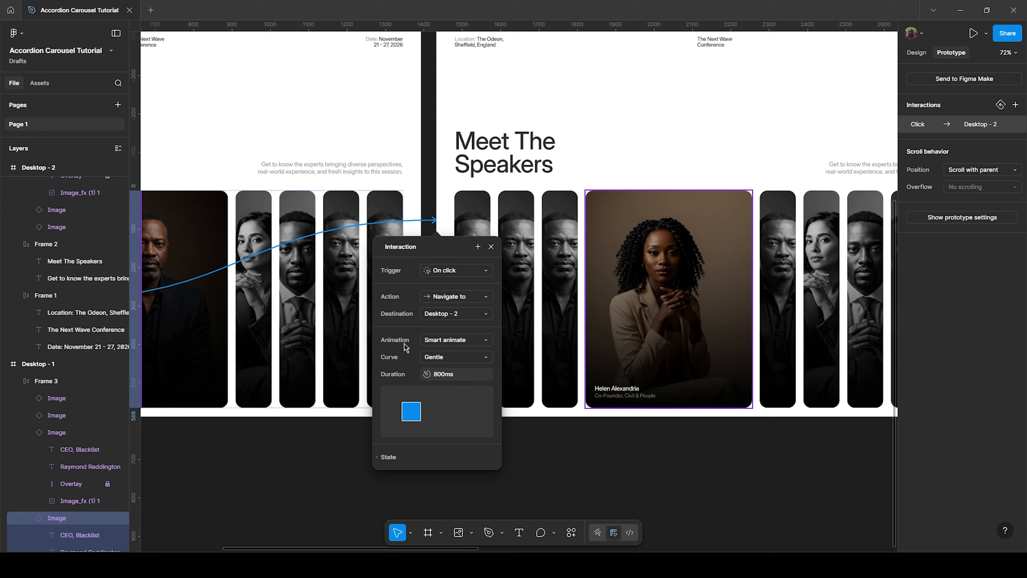
Step: Choose the Gentle curve for the fourth card's Smart animate transition and close its interaction settings
click(446, 358)
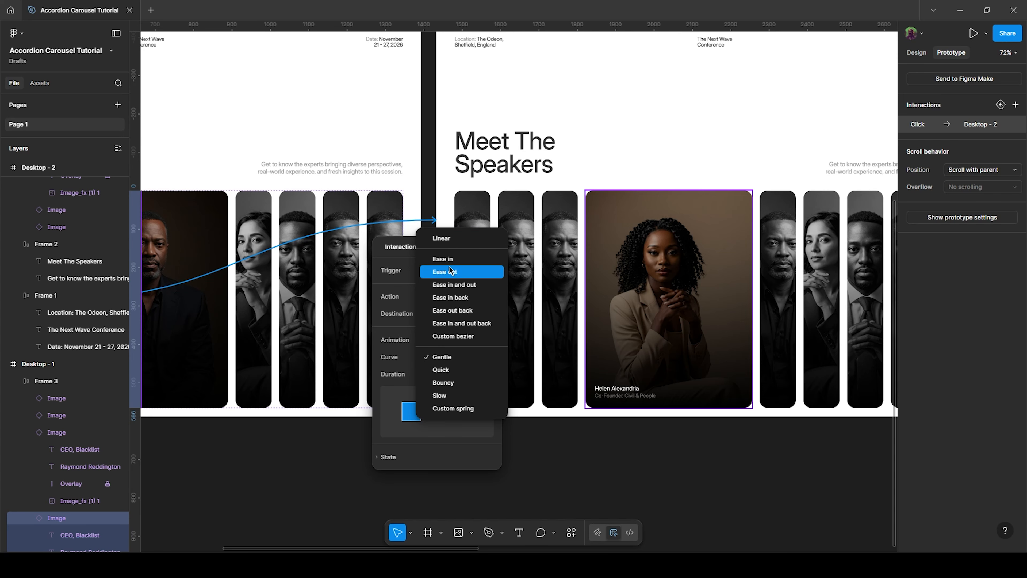
click(439, 356)
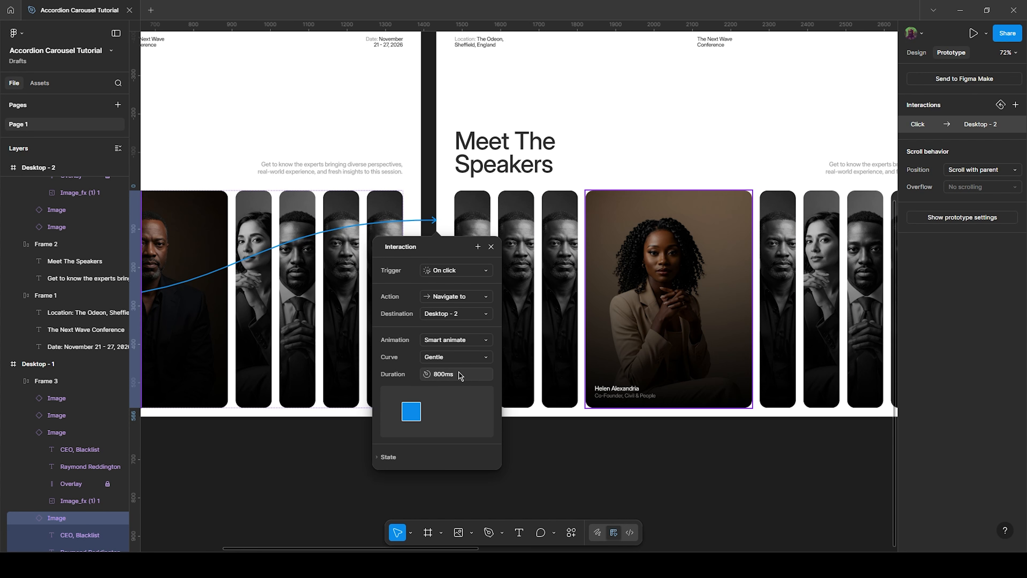
click(491, 246)
Step: Connect the sixth card in Desktop - 1 to the Desktop - 3 frame with an on-click interaction
scroll(623, 265, down, 3)
drag(623, 265, 362, 321)
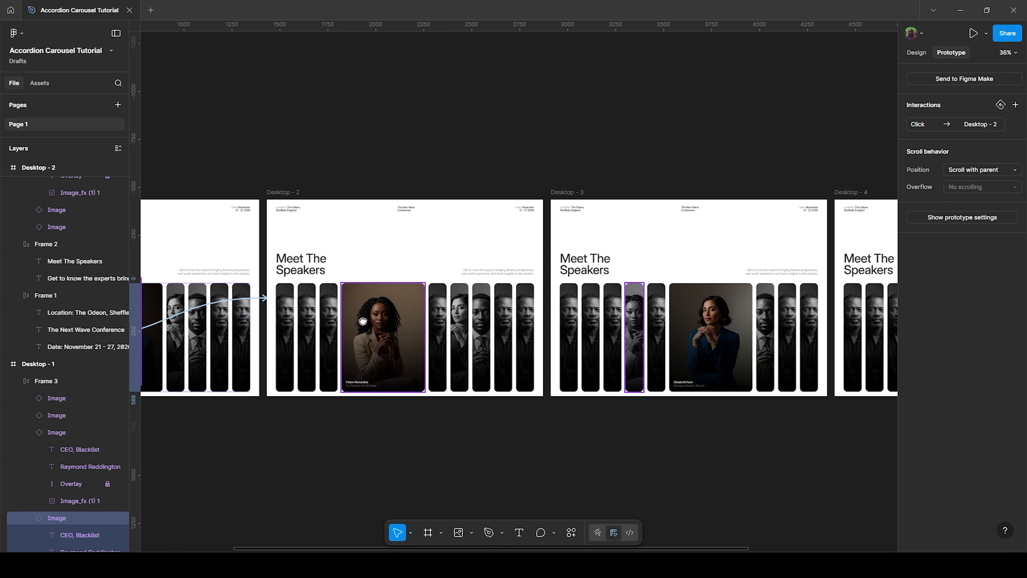
ctrl+click(414, 323)
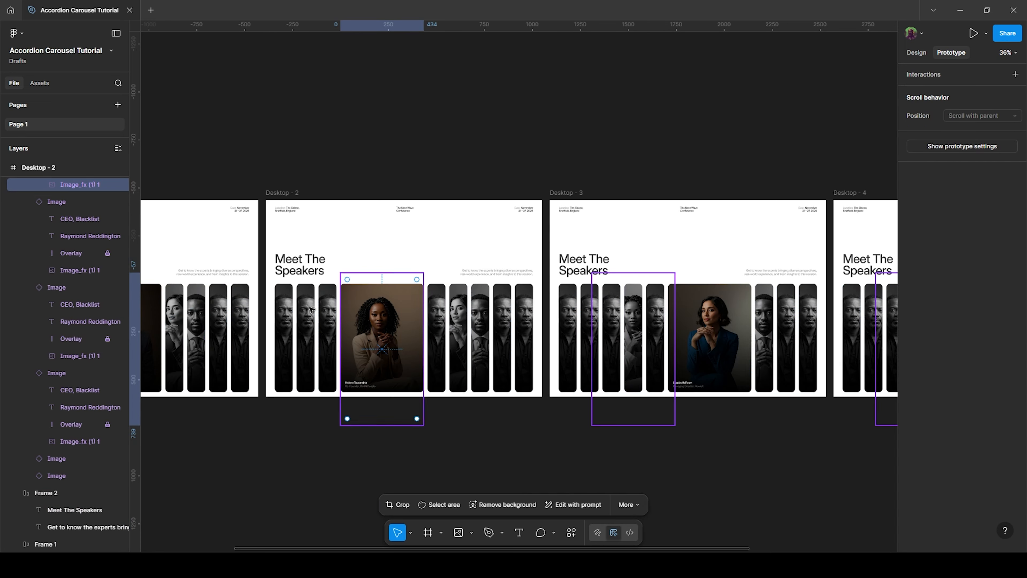
scroll(404, 331, left, 5)
click(346, 342)
mouse_move(355, 339)
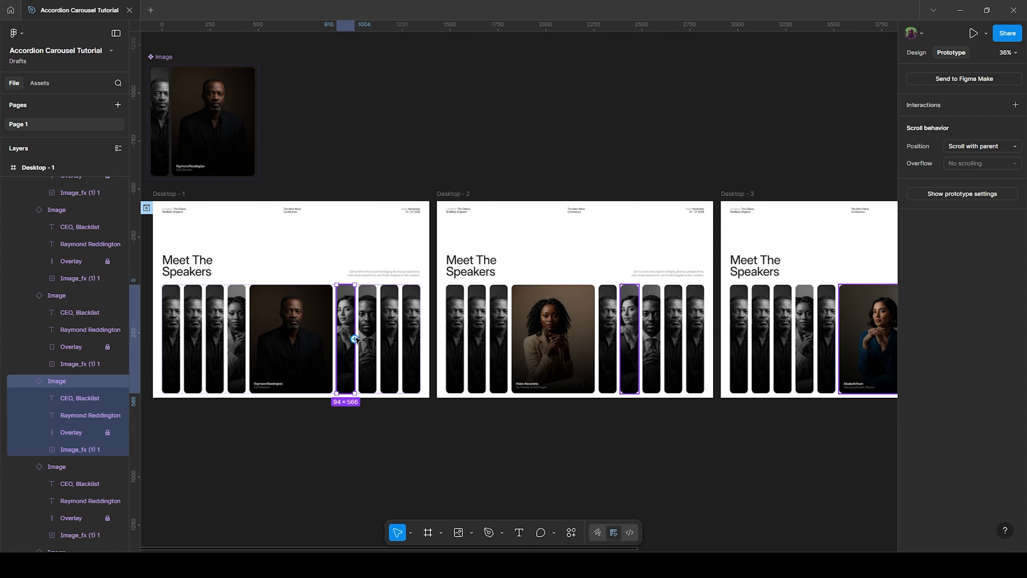
drag(355, 339, 746, 297)
Step: Connect the seventh card in Desktop - 1 to the Desktop - 4 frame
click(367, 339)
scroll(365, 285, down, 5)
drag(342, 292, 694, 265)
Step: Connect the fifth, sixth and seventh cards in Desktop - 2 to Desktop - 1, Desktop - 3 and Desktop - 4 respectively
ctrl+click(424, 272)
click(461, 288)
drag(457, 293, 564, 283)
click(473, 288)
click(485, 274)
click(539, 298)
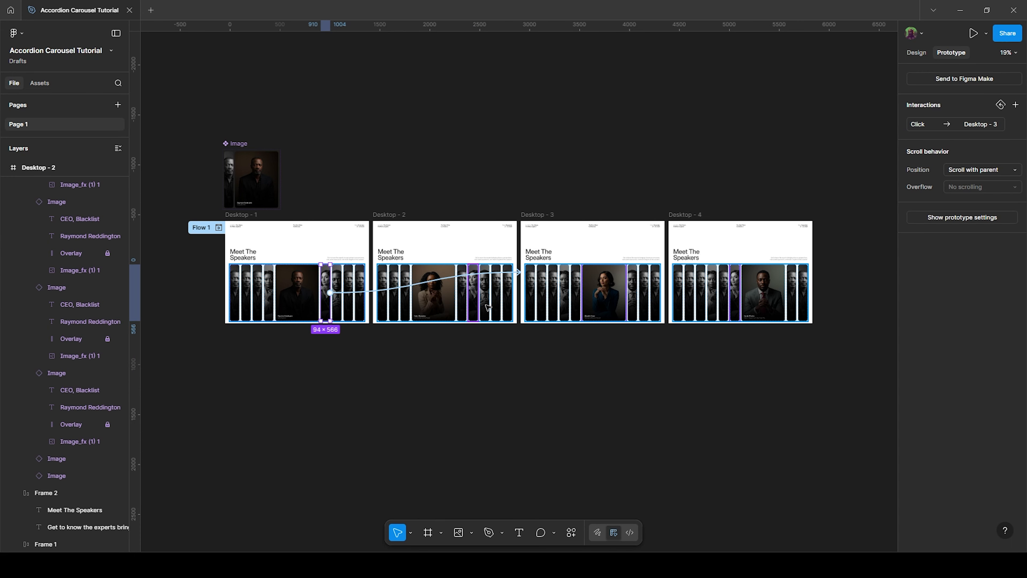
click(487, 306)
ctrl+click(474, 290)
click(485, 291)
drag(490, 293, 687, 283)
click(474, 289)
Step: Connect the fourth, fifth and seventh cards in Desktop - 3 to the frames where each of them is open
ctrl+click(596, 285)
click(565, 288)
drag(560, 293, 349, 288)
click(576, 289)
ctrl+click(606, 289)
click(633, 292)
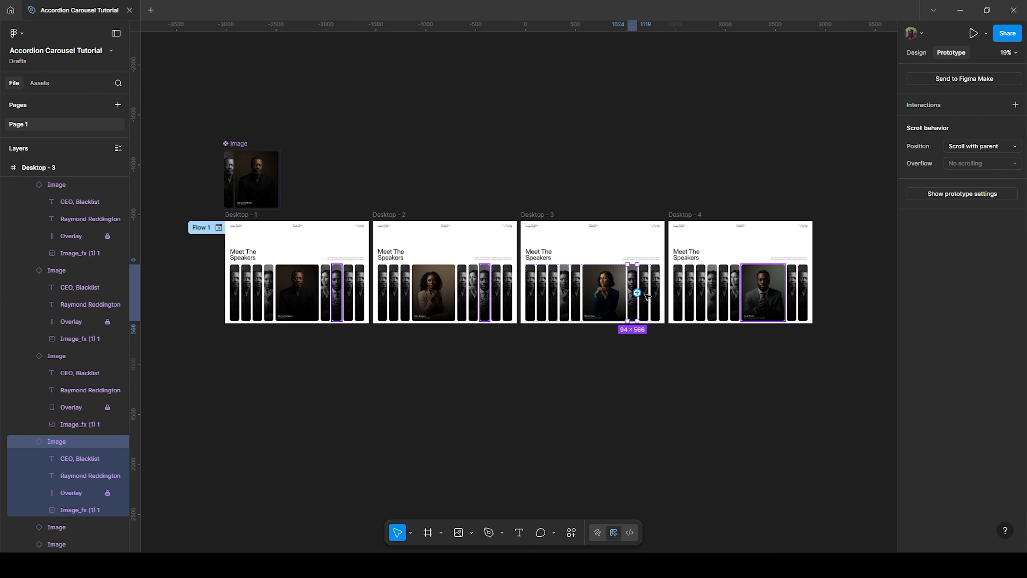
click(607, 291)
drag(637, 293, 495, 284)
Step: Connect the fourth, fifth and sixth cards in Desktop - 4 to the frames where each of them is open
ctrl+click(690, 290)
click(711, 290)
click(724, 290)
drag(728, 293, 650, 287)
click(735, 290)
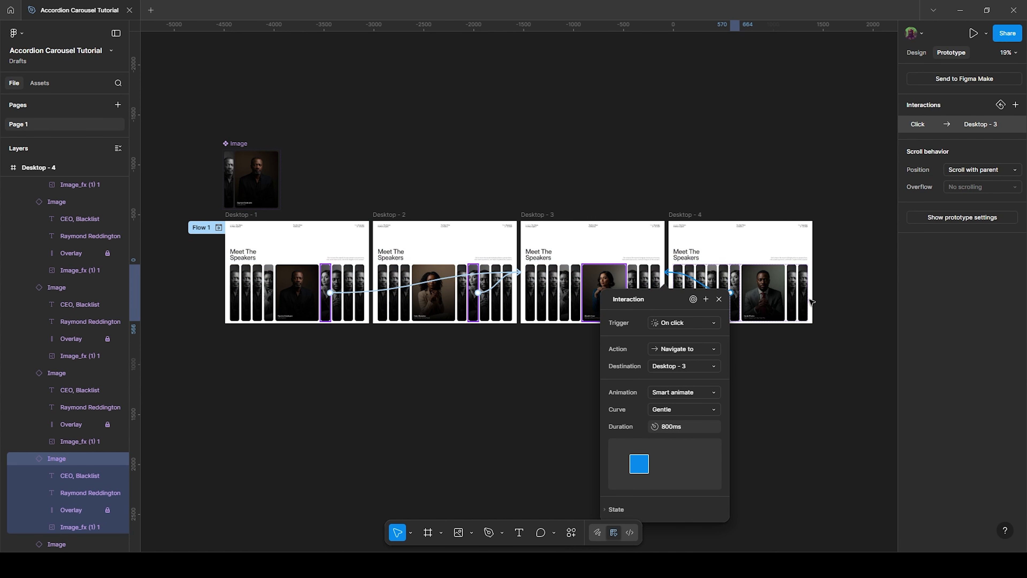
click(718, 300)
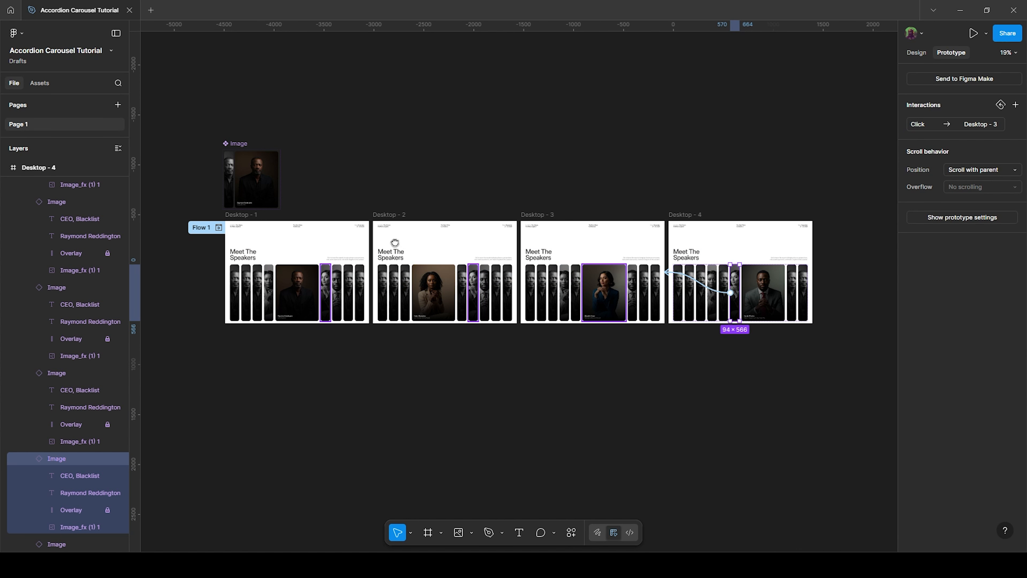
Step: Rename the flow starting point on the Desktop - 1 frame to Home
drag(222, 270, 347, 302)
scroll(346, 274, up, 4)
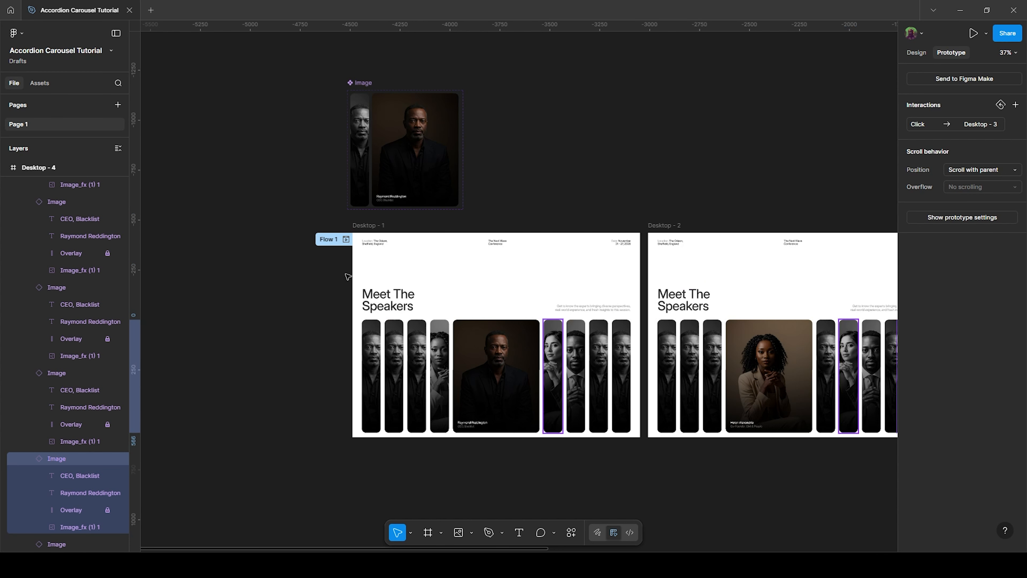
double_click(328, 242)
text(Home)
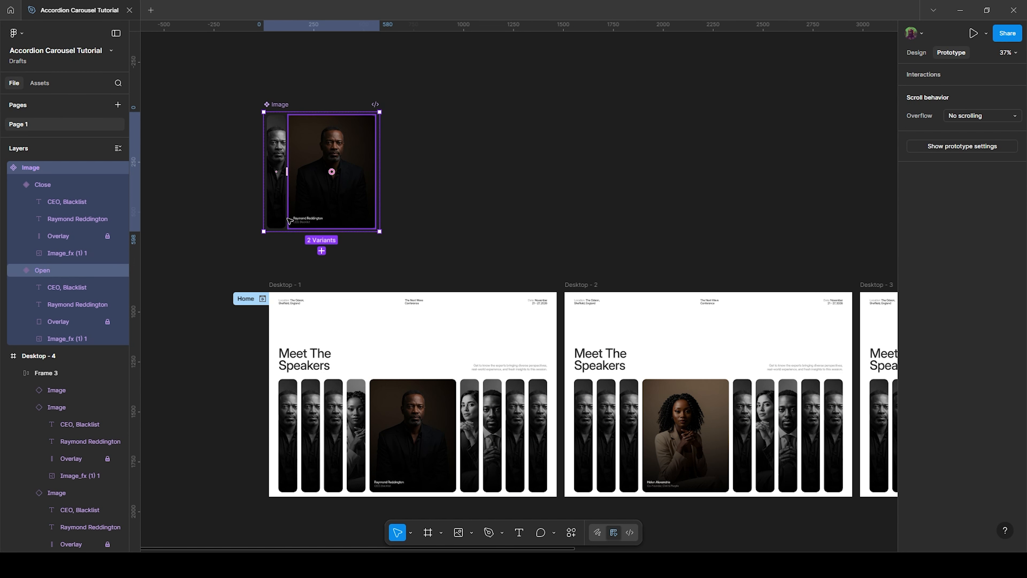
Step: Preview the Home flow from Desktop - 1 and test the transitions between the speaker cards
click(290, 285)
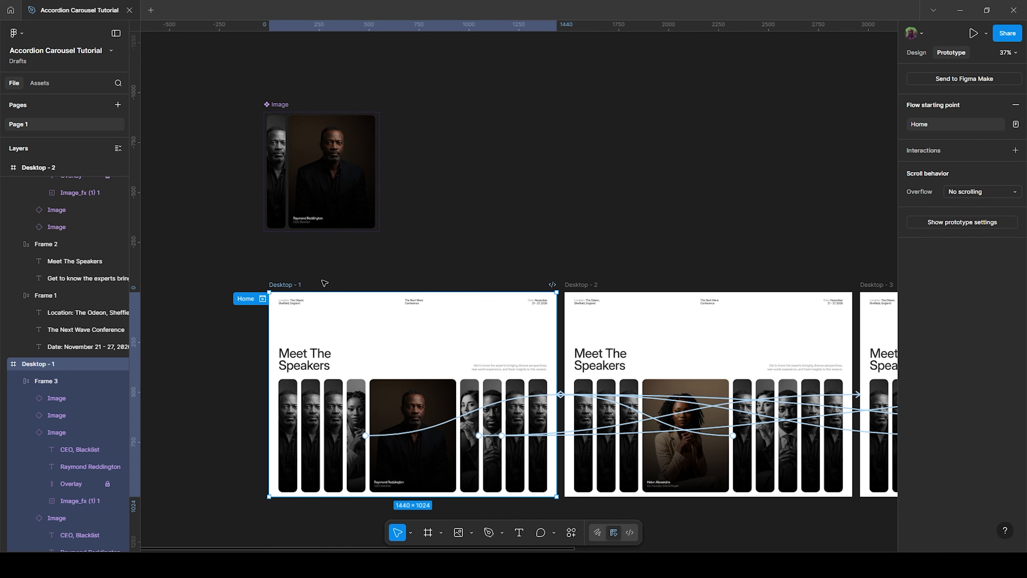
key(shift+space)
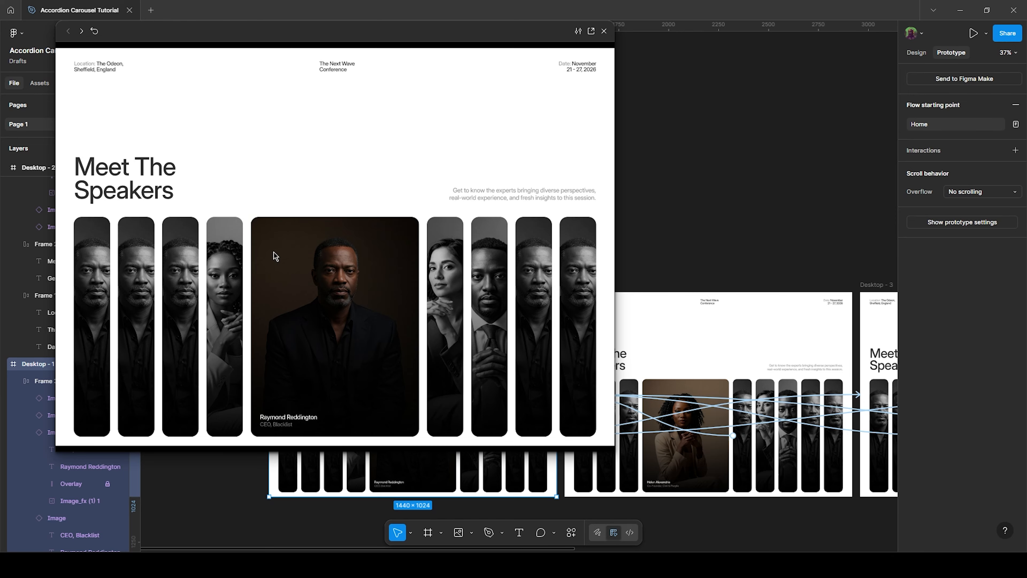
mouse_move(224, 284)
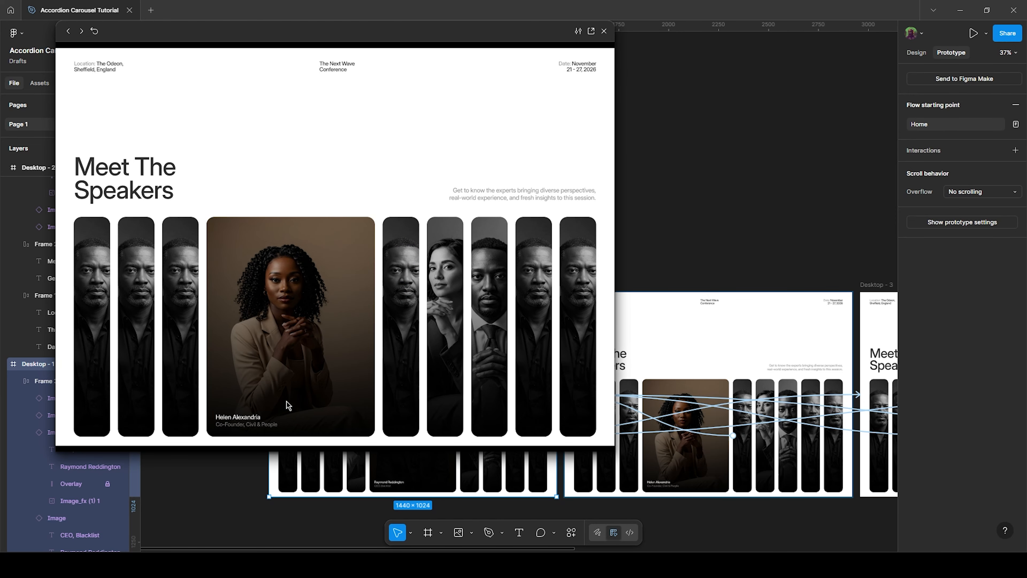
mouse_move(401, 291)
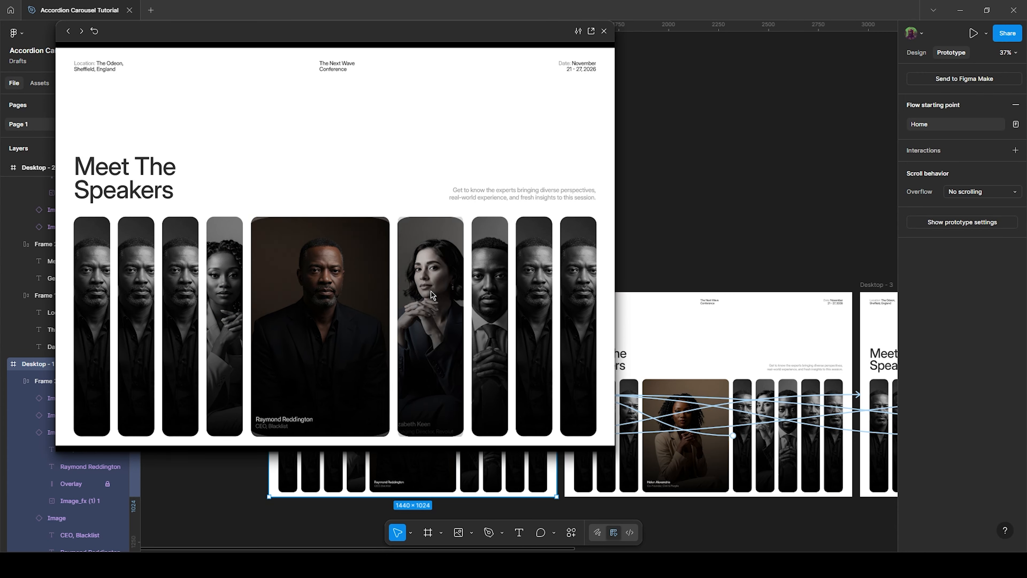
mouse_move(488, 302)
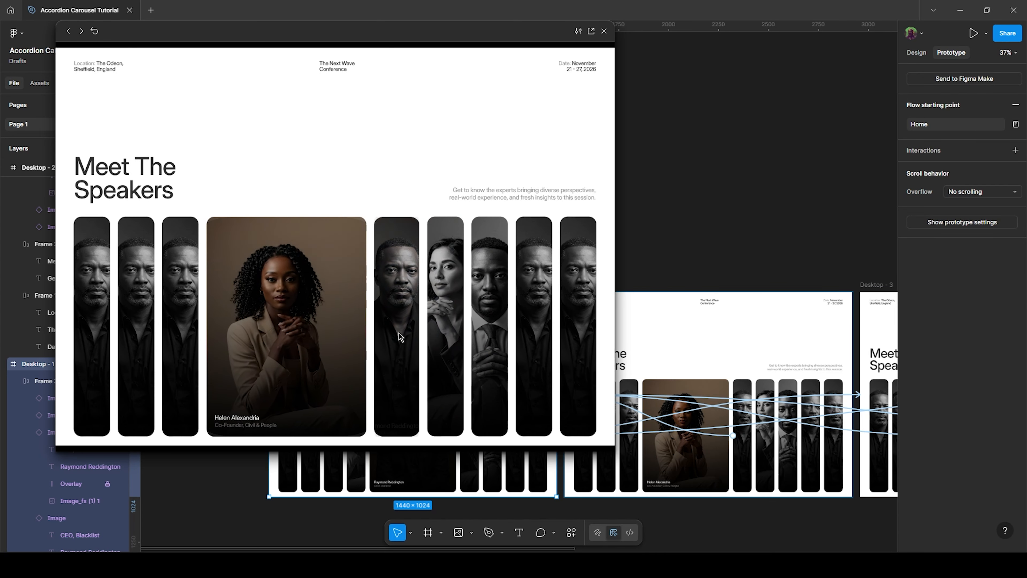
mouse_move(394, 299)
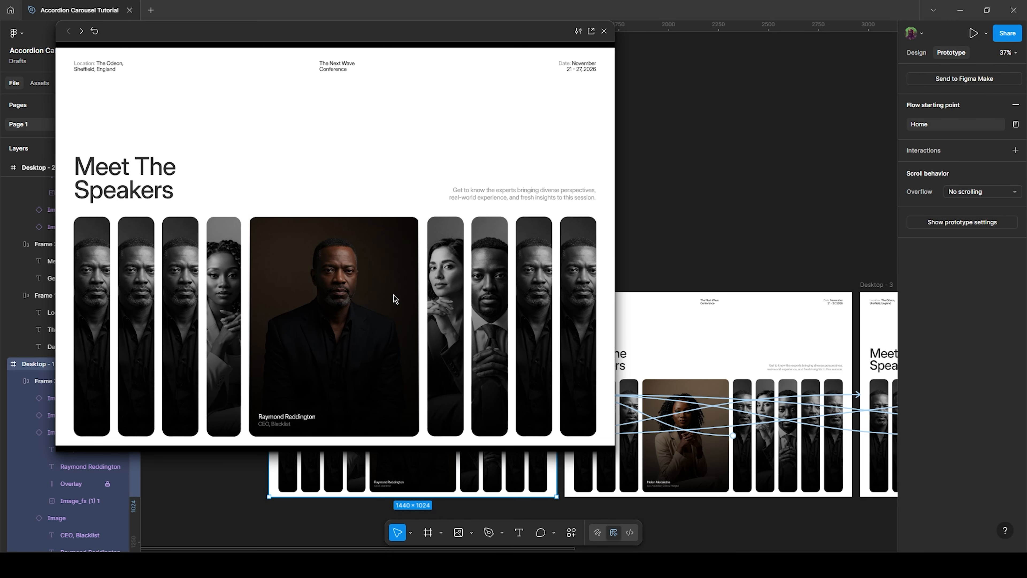
mouse_move(227, 312)
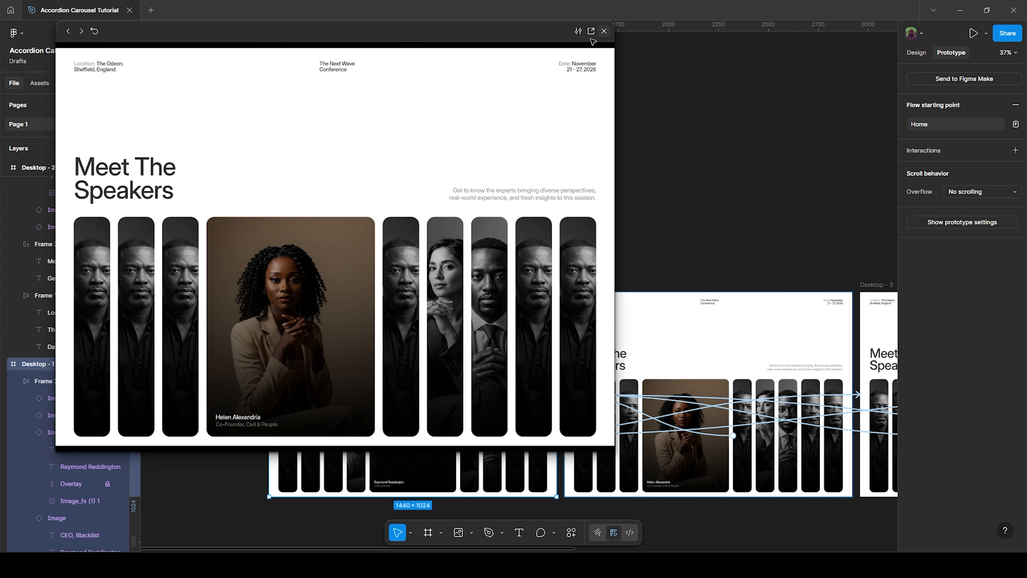
click(604, 31)
click(434, 263)
drag(713, 283, 415, 270)
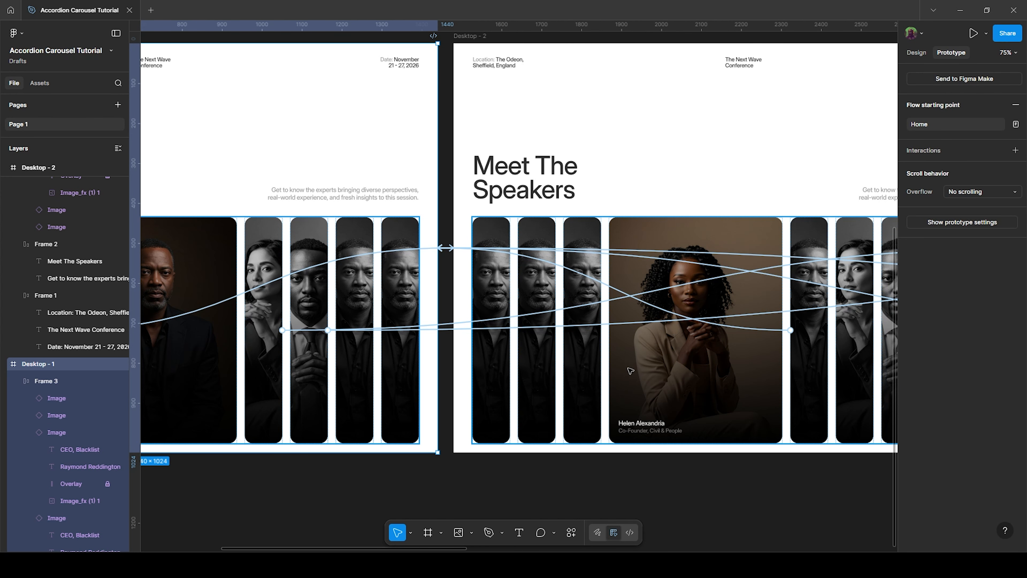
ctrl+double_click(693, 323)
mouse_move(834, 356)
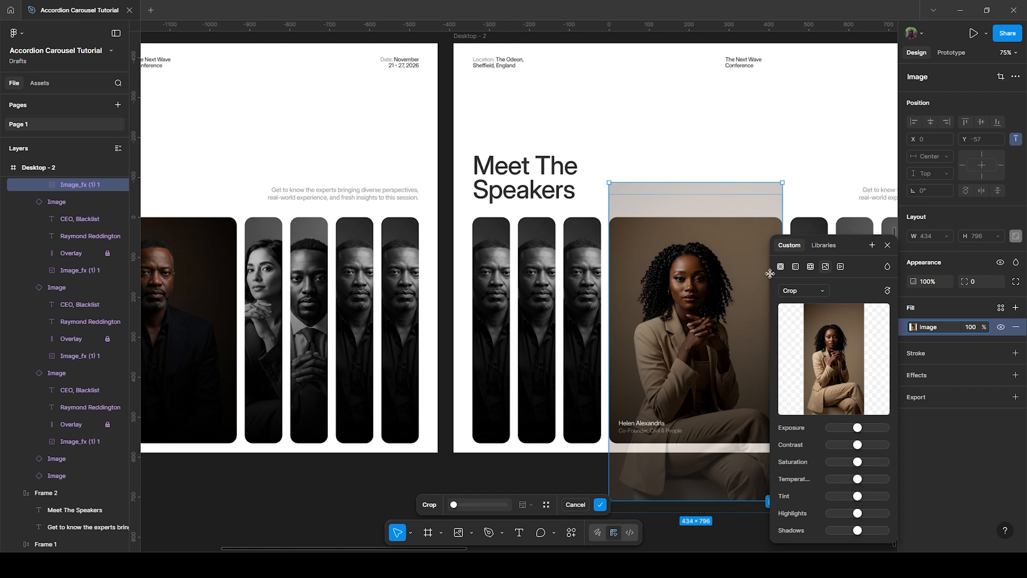
click(887, 245)
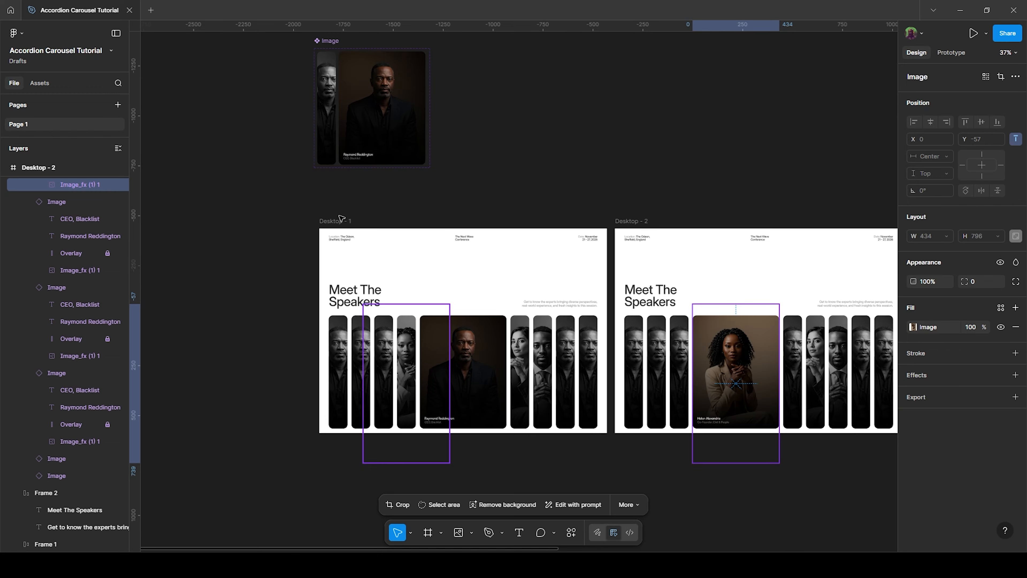
Step: Run the prototype preview again from Desktop - 1 and check how the speaker cards expand
click(336, 223)
key(shift+space)
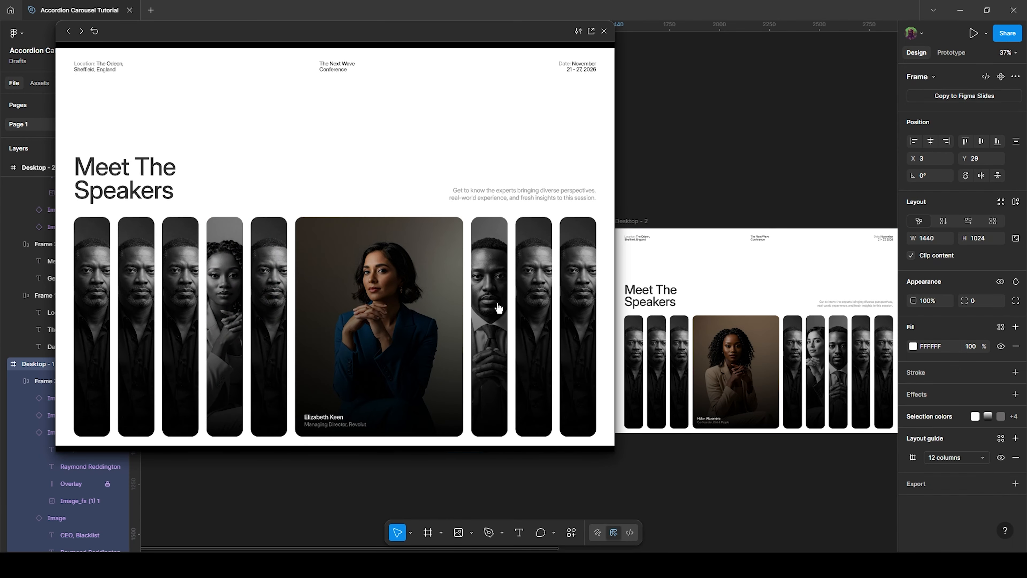
click(603, 32)
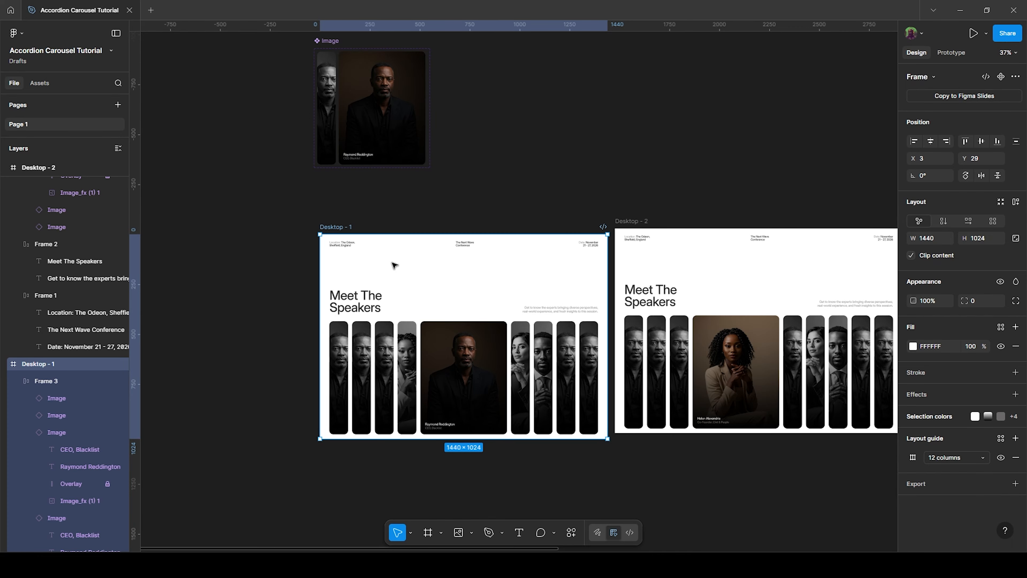
Step: Move the Image component set to X -1090, Y -902, clear of the desktop frames
drag(442, 160, 682, 364)
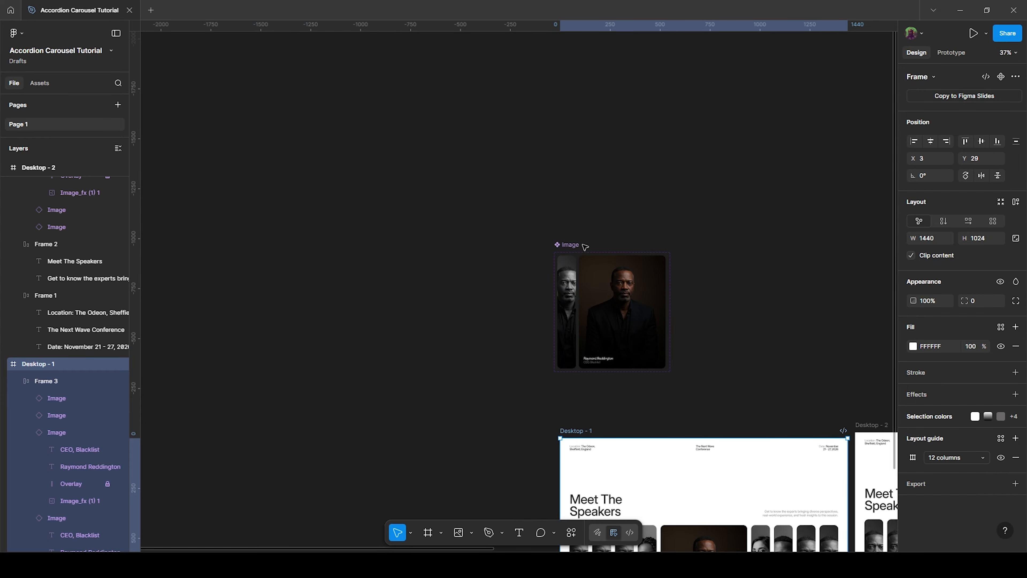
drag(577, 243, 365, 244)
scroll(361, 289, right, 10)
scroll(361, 290, down, 7)
scroll(358, 291, left, 4)
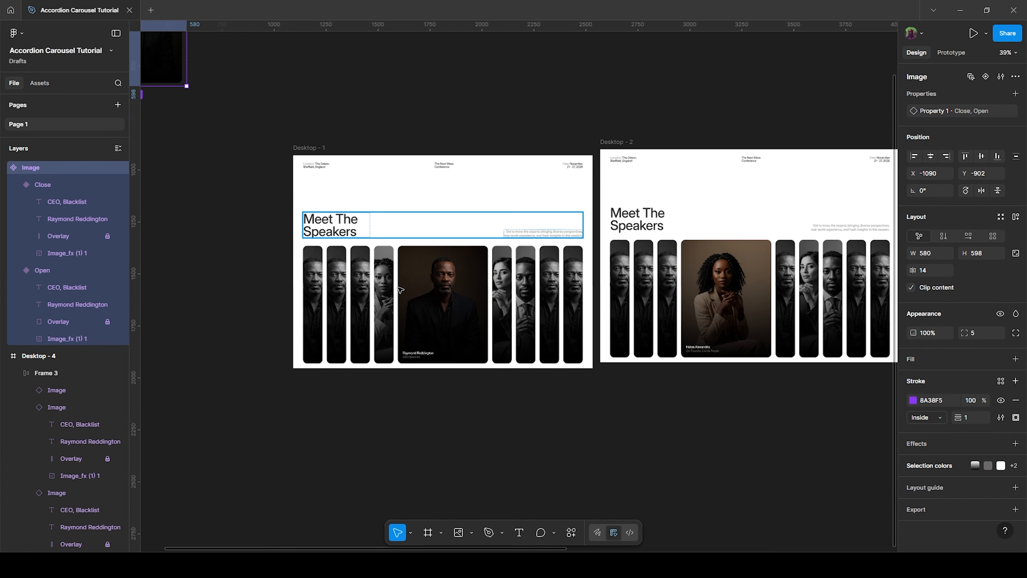
Step: Realign the Desktop - 1 frame with the other desktop frames at Y 0
scroll(335, 284, right, 3)
scroll(336, 284, up, 3)
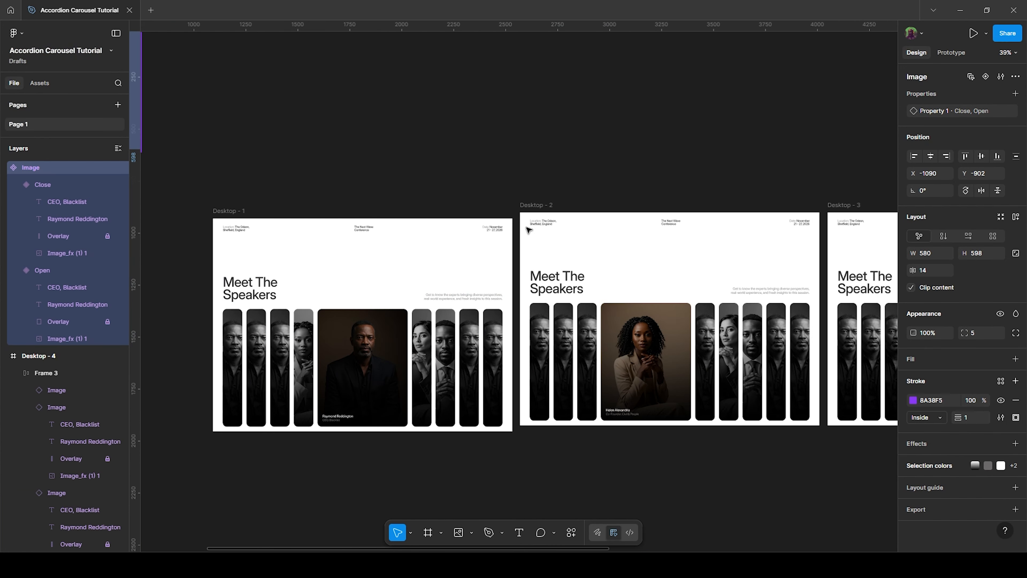
click(268, 224)
Step: Duplicate the Desktop - 1 frame directly above the original at Y -1115 and rename the copy "Emptuy State"
scroll(350, 185, up, 3)
scroll(350, 185, left, 4)
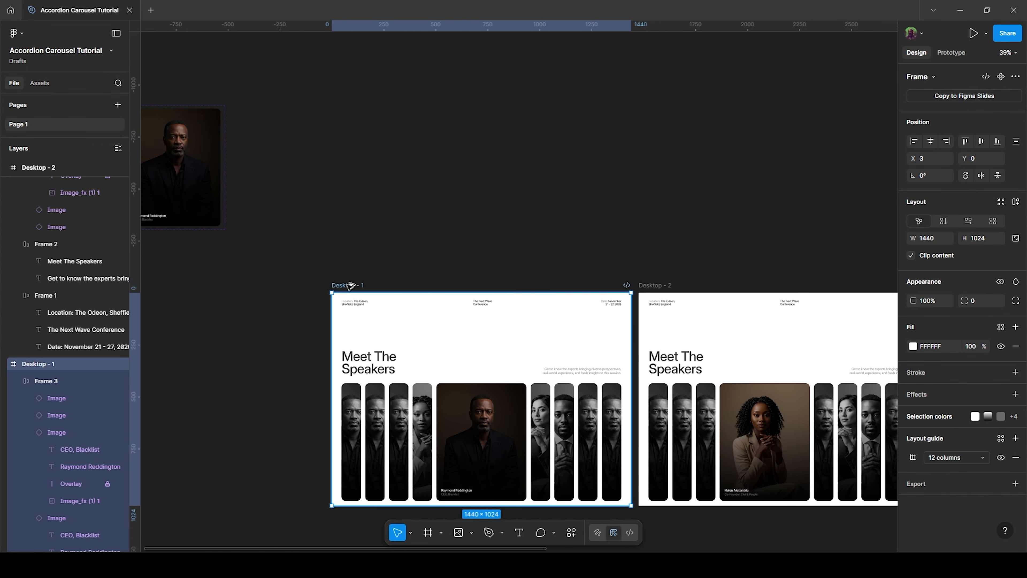
drag(351, 279, 388, 53)
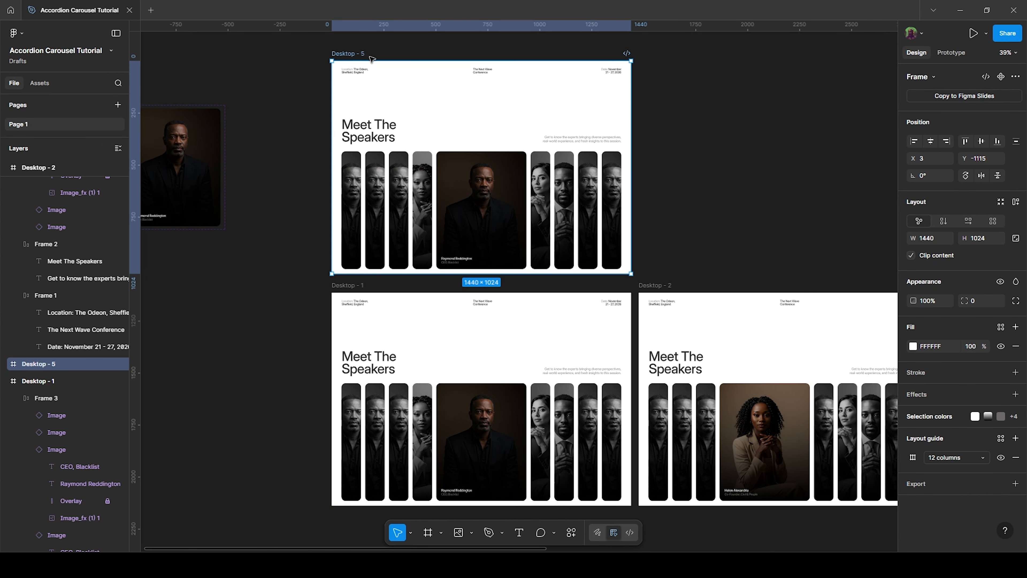
text(mp)
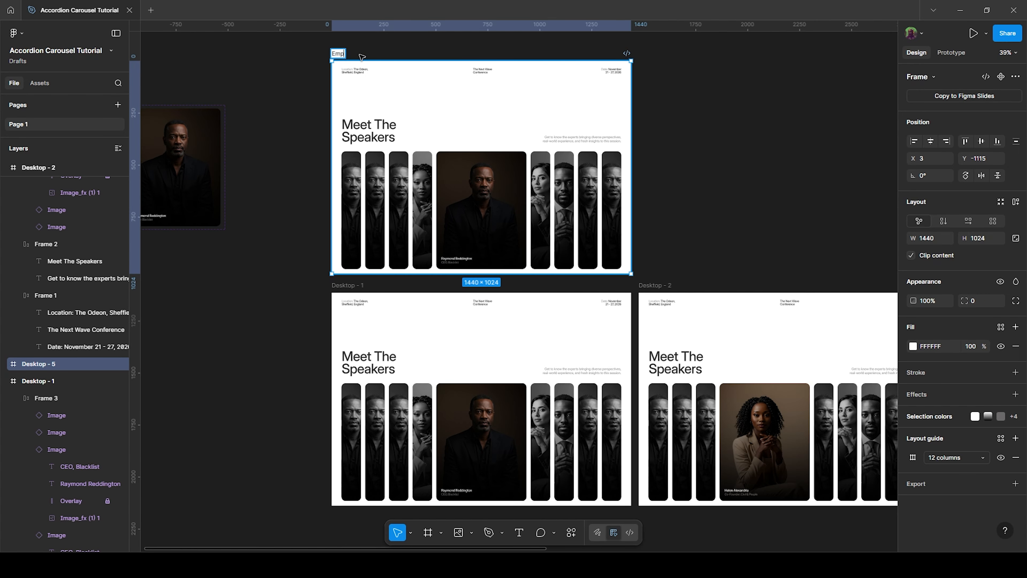
text(tuy State)
key(Return)
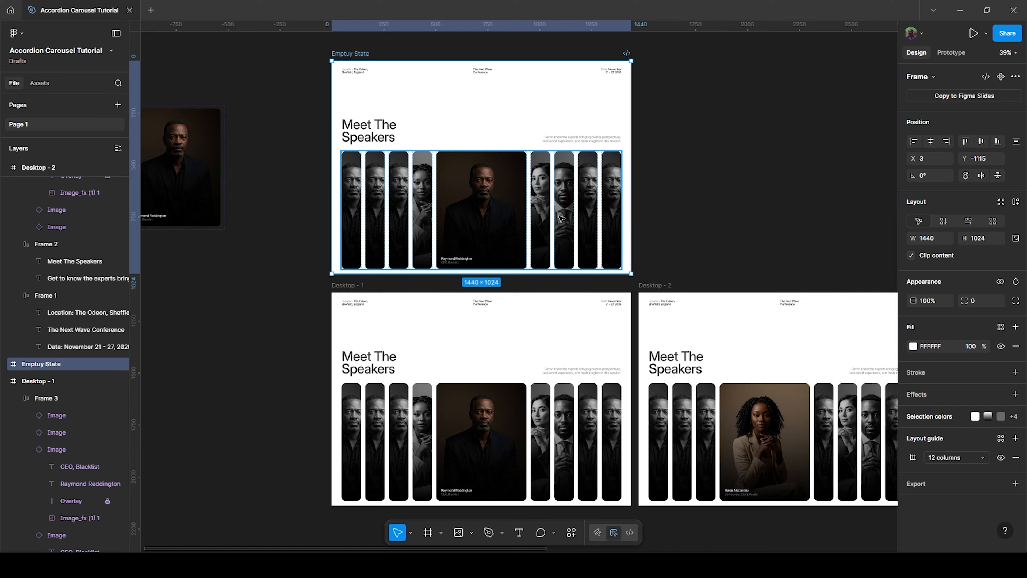
Step: Ungroup the heading and card-row frames in Emptuy State together with the matching selected frames in the other desktop frames
click(357, 134)
double_click(378, 125)
click(560, 140)
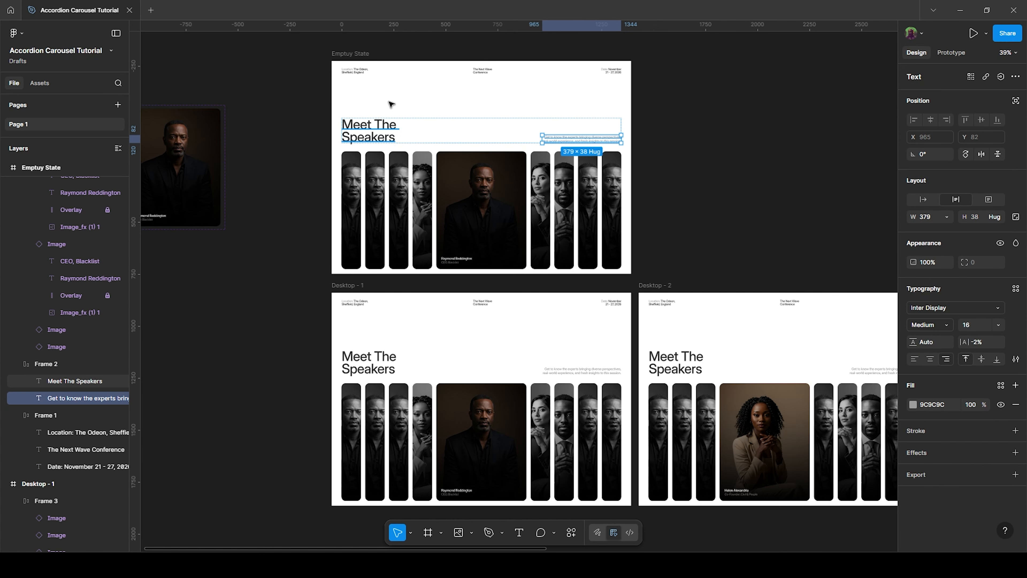
key(shift+Tab)
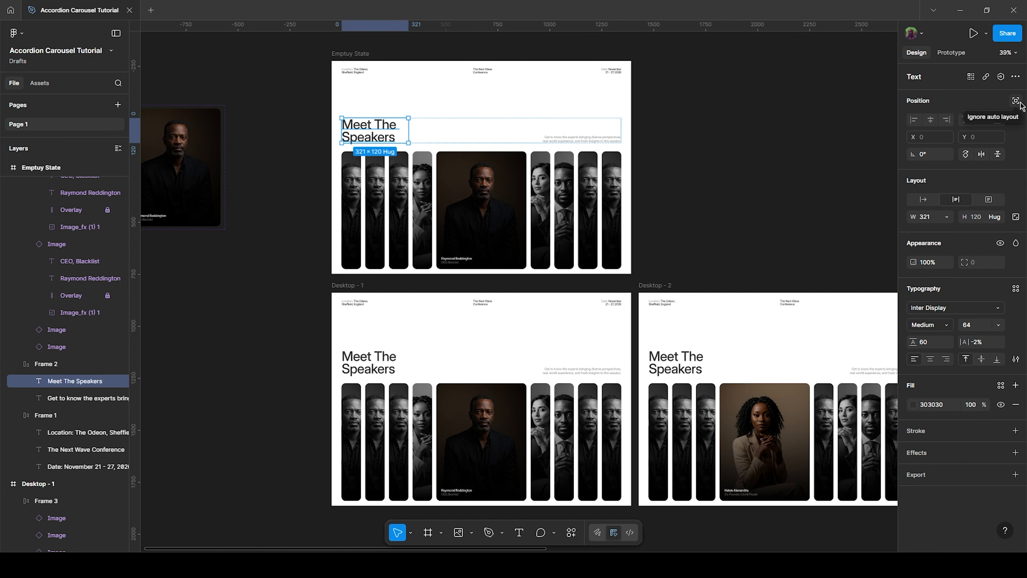
key(shift+Return)
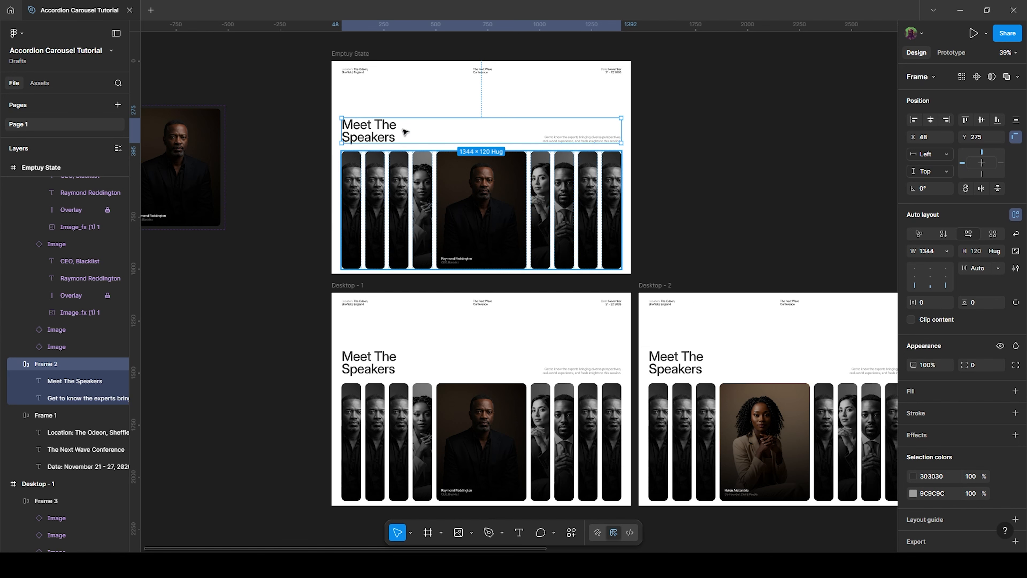
shift+click(481, 188)
drag(629, 263, 509, 186)
scroll(501, 210, down, 3)
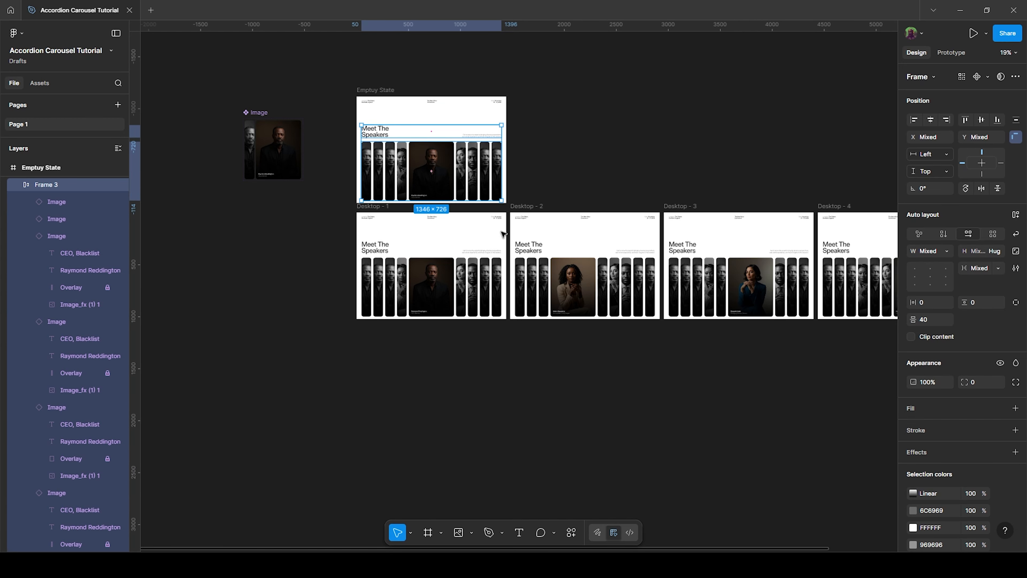
scroll(311, 217, right, 3)
shift+click(304, 235)
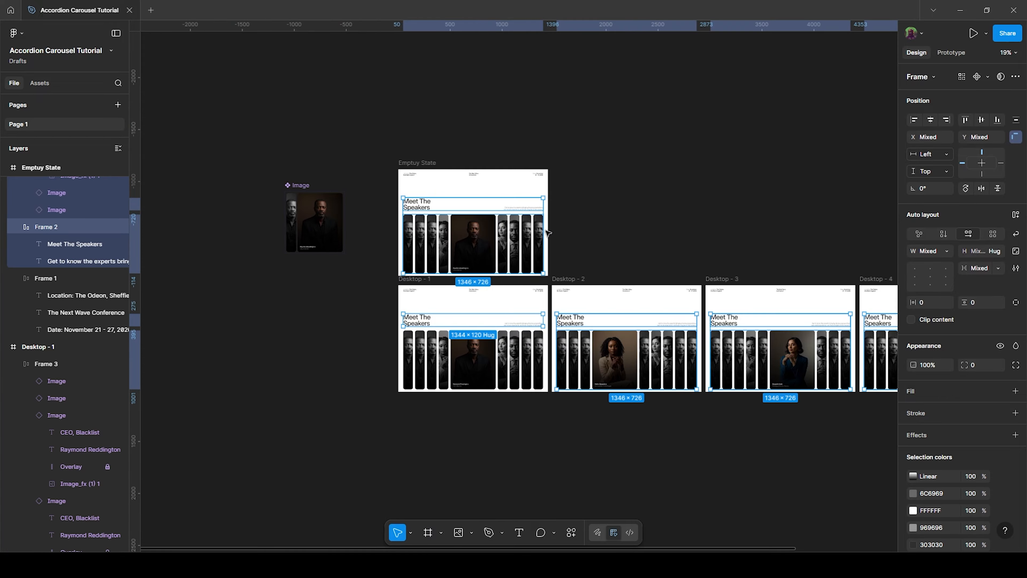
scroll(454, 212, up, 3)
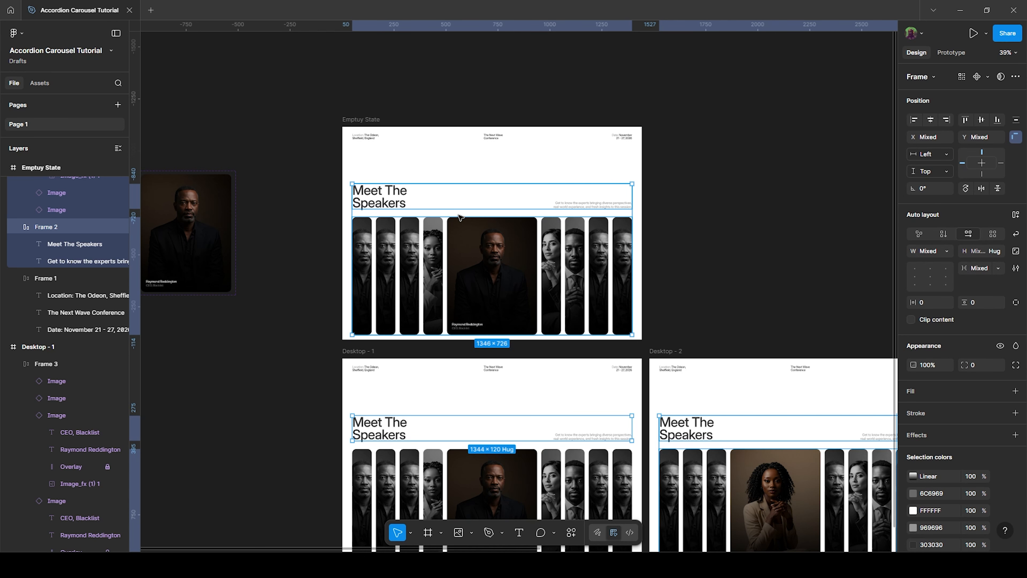
key(Return)
drag(693, 237, 659, 237)
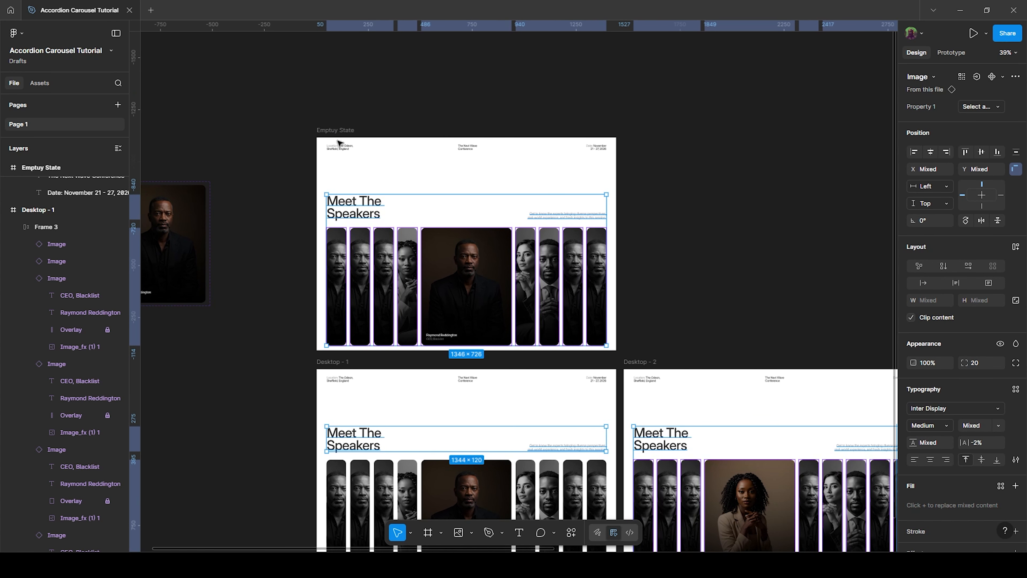
Step: Move the Emptuy State frame up to Y -1328 and correct its name to "Empty State"
click(339, 130)
drag(339, 130, 334, 85)
double_click(334, 85)
click(334, 86)
key(BackSpace)
key(Return)
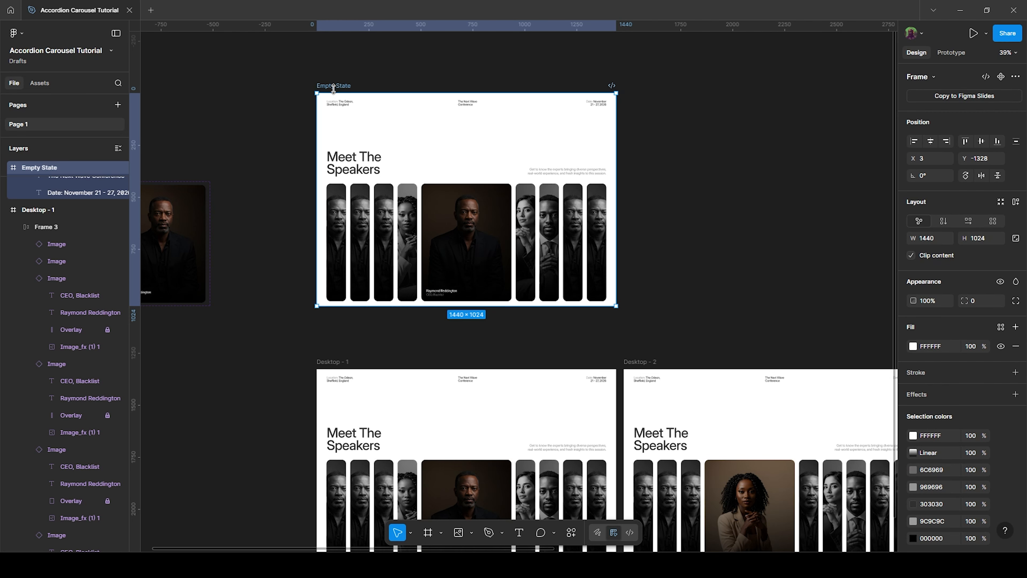
Step: Move the heading, description text and all nine speaker cards in the Empty State frame down 24 px together
scroll(406, 259, up, 3)
scroll(406, 259, right, 3)
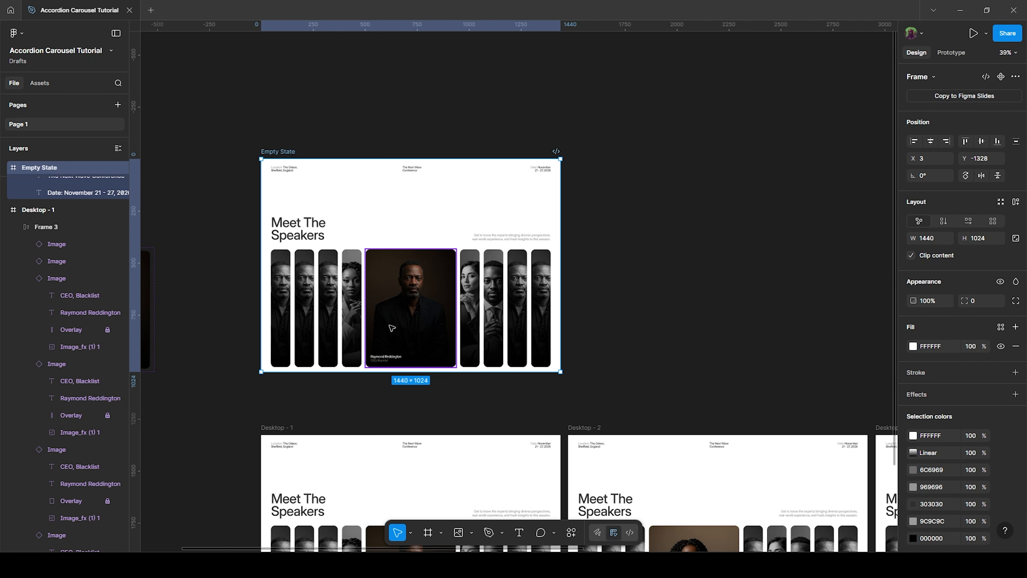
key(shift+2)
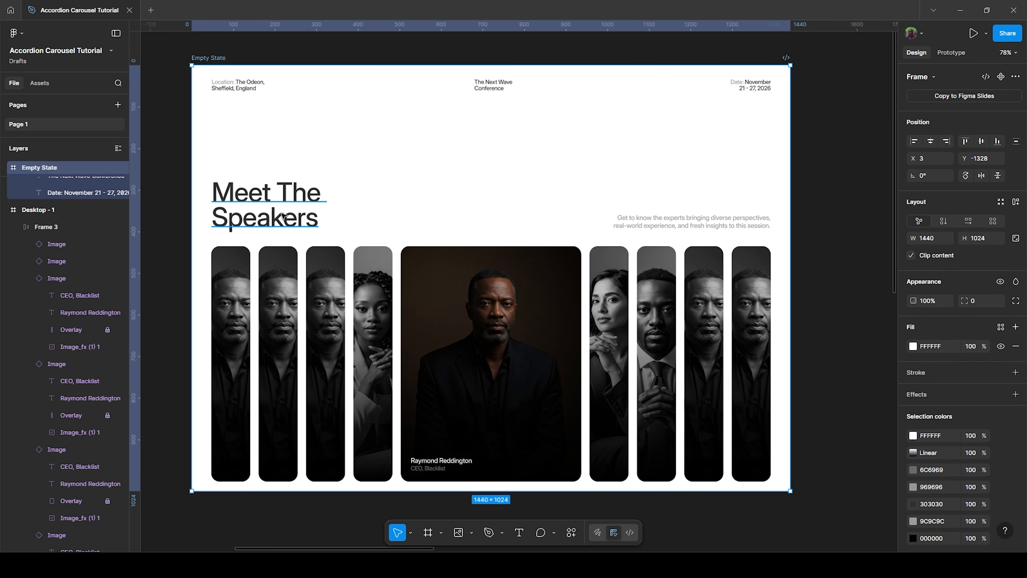
drag(275, 156, 658, 228)
shift+click(229, 362)
shift+click(278, 355)
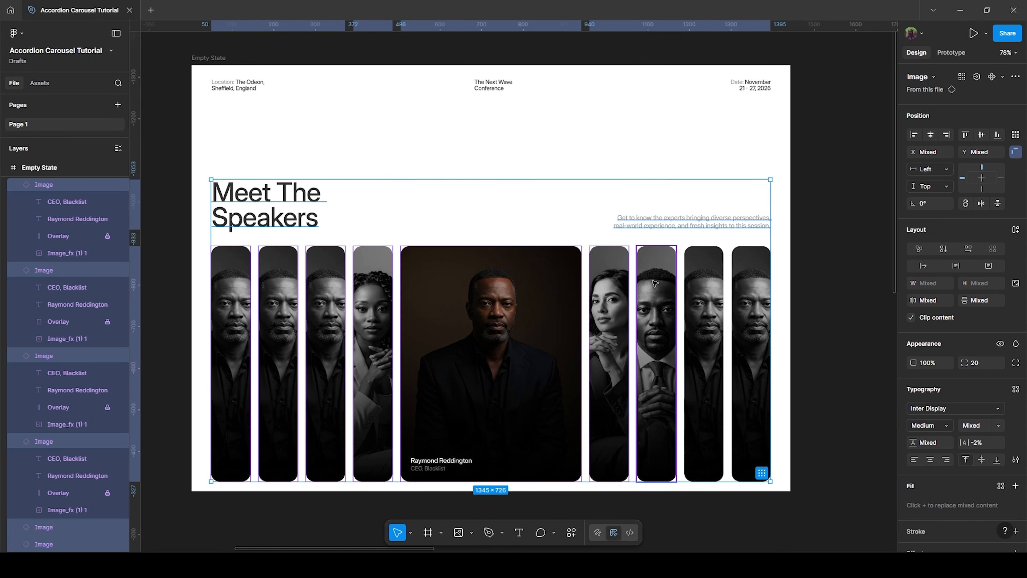
shift+click(700, 280)
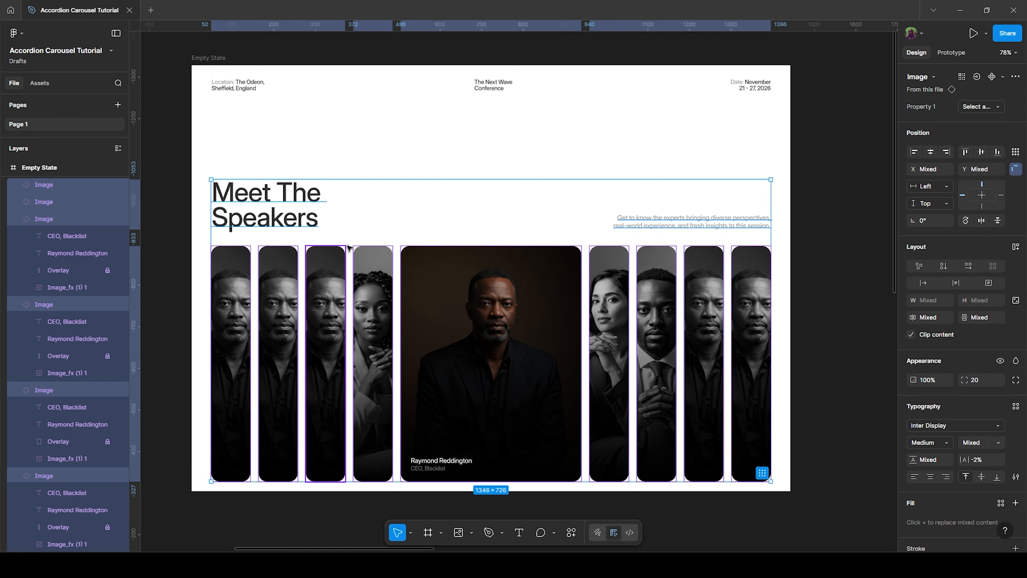
key(shift+Down)
key(shift+Down)
key(shift+Down)
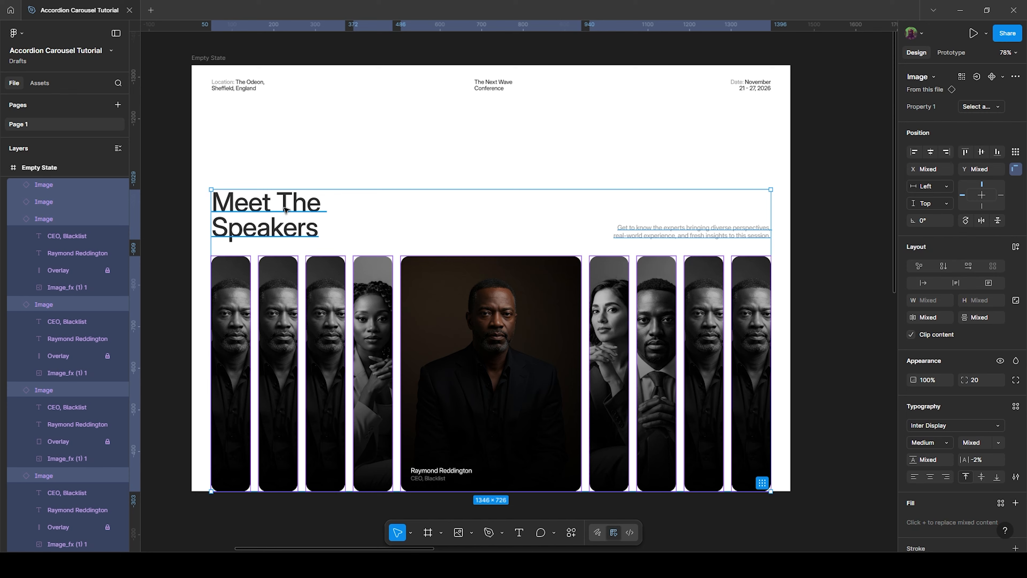
Step: Leave the heading in place and move the description text and all nine cards down another 24 px
shift+click(285, 209)
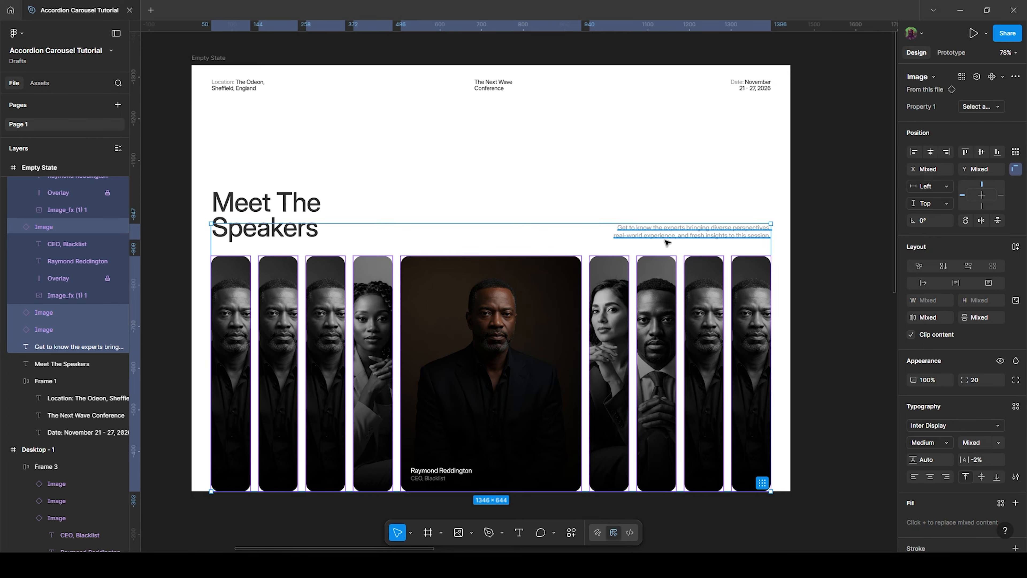
key(shift+Down)
key(shift+Down)
key(shift+Down)
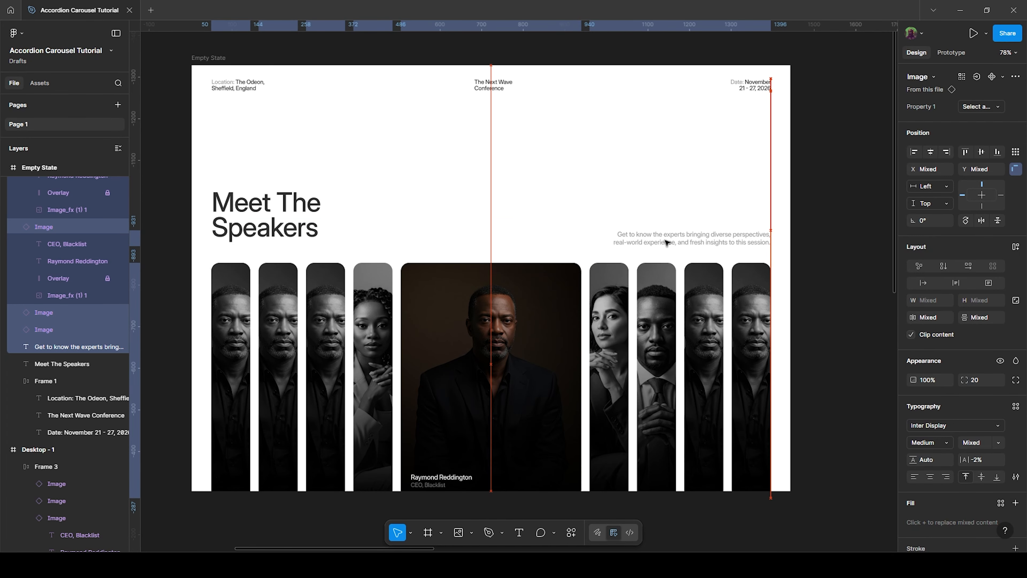
Step: Leave the description text in place and move only the nine speaker cards down to Y 507
shift+click(665, 247)
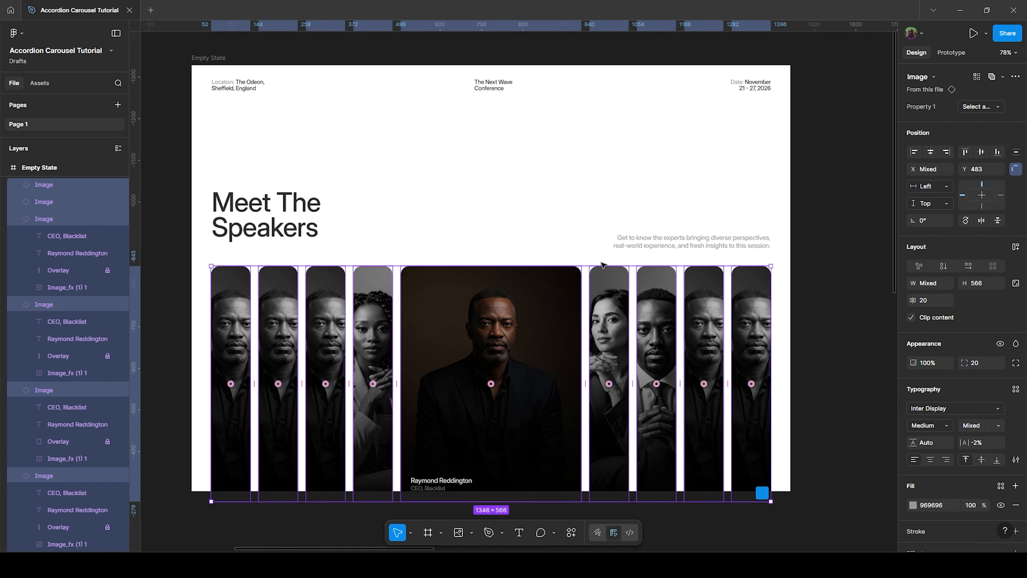
scroll(594, 270, up, 1)
drag(494, 281, 527, 179)
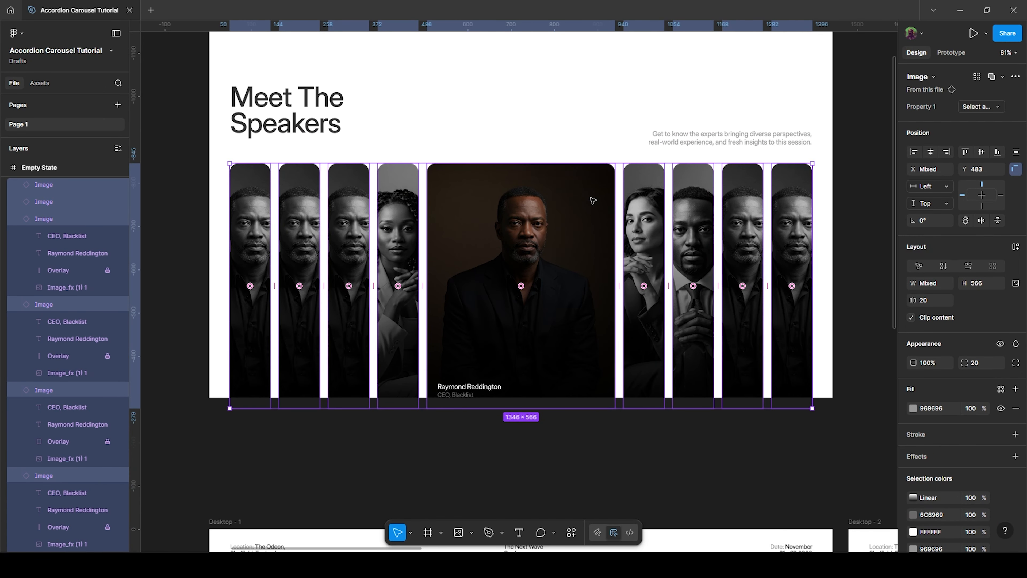
key(shift+Down)
key(shift+Down)
key(shift+Down)
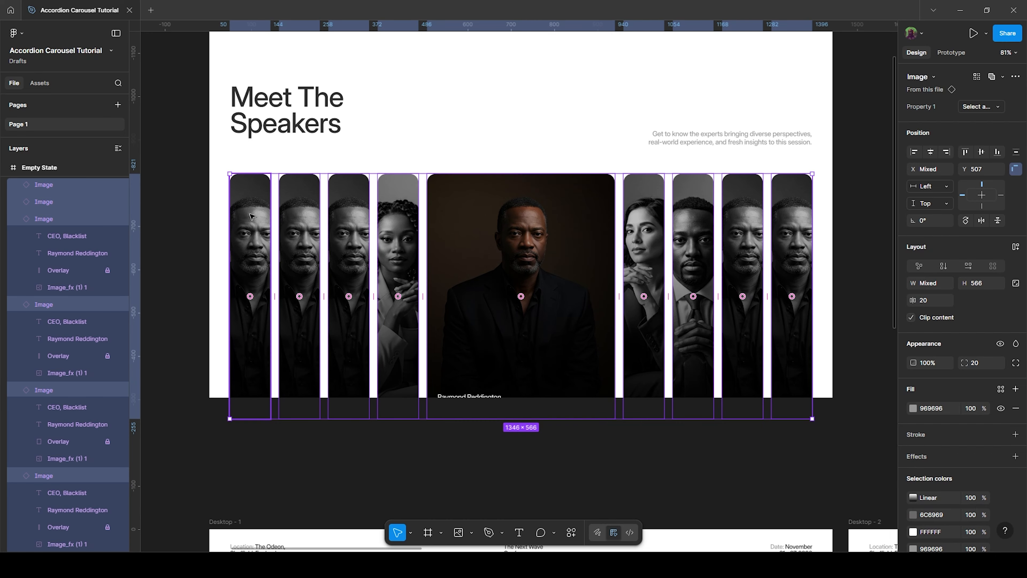
Step: Stagger the second to fifth cards, each 24 px lower than the one before, bringing the fifth and following cards to Y 603
shift+click(251, 216)
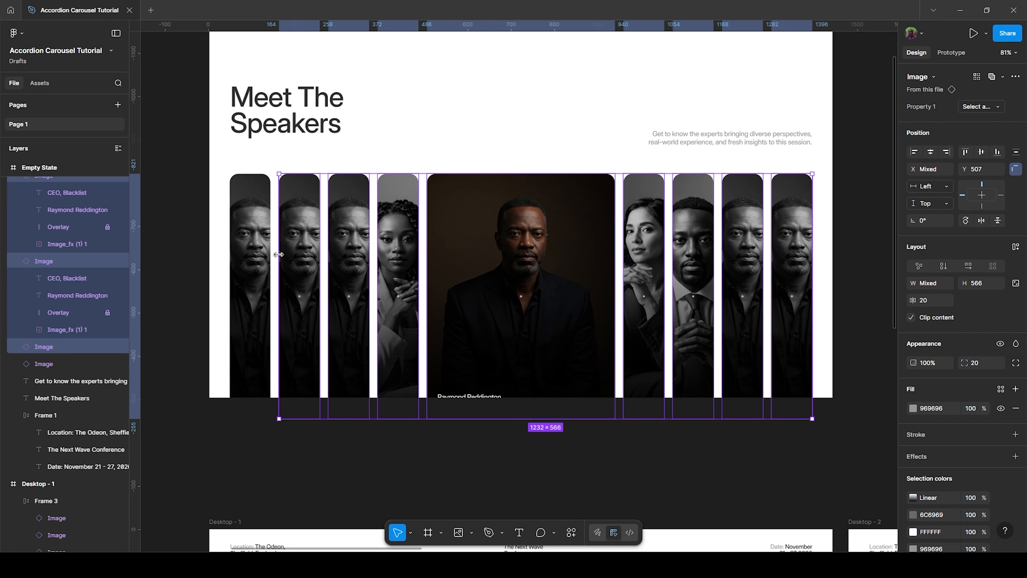
key(shift+Down)
key(shift+Down)
key(shift+Down)
key(shift+Down)
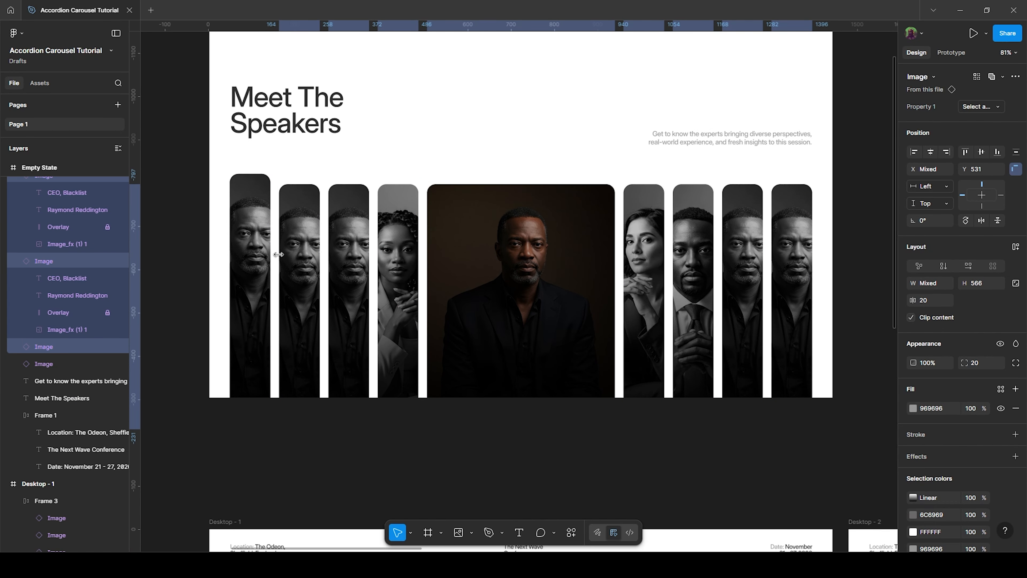
key(shift+Down)
shift+click(349, 243)
key(shift+Down)
key(shift+Down)
key(shift+Down)
shift+click(398, 245)
key(shift+Down)
key(shift+Down)
key(shift+Down)
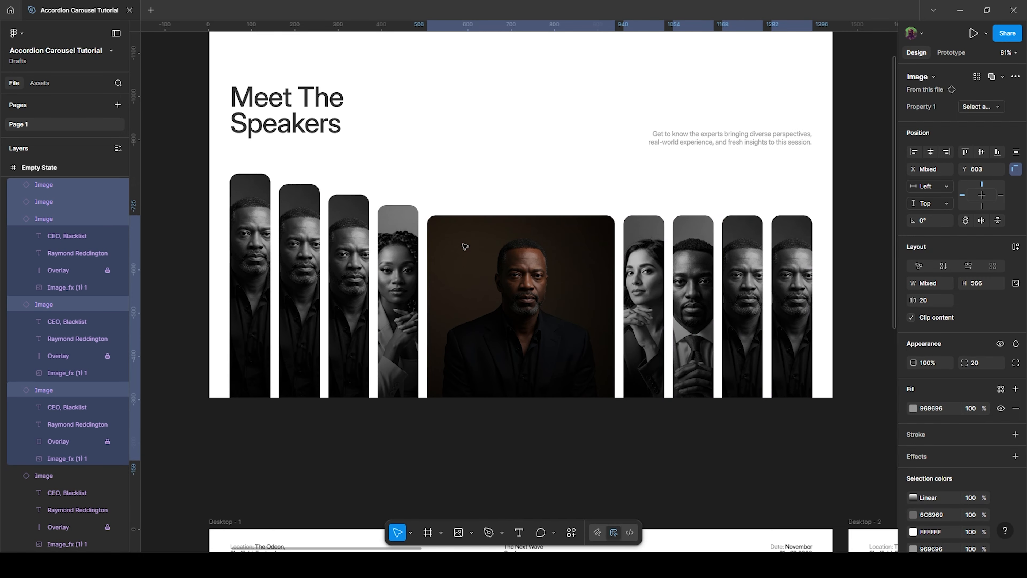
Step: Continue the descending staircase with the sixth to ninth cards, each 24 px lower than the card before it
shift+click(466, 246)
key(shift+Down)
key(shift+Down)
key(shift+Down)
shift+click(642, 261)
key(shift+Down)
key(shift+Down)
key(shift+Down)
shift+click(692, 265)
key(shift+Down)
key(shift+Down)
key(shift+Down)
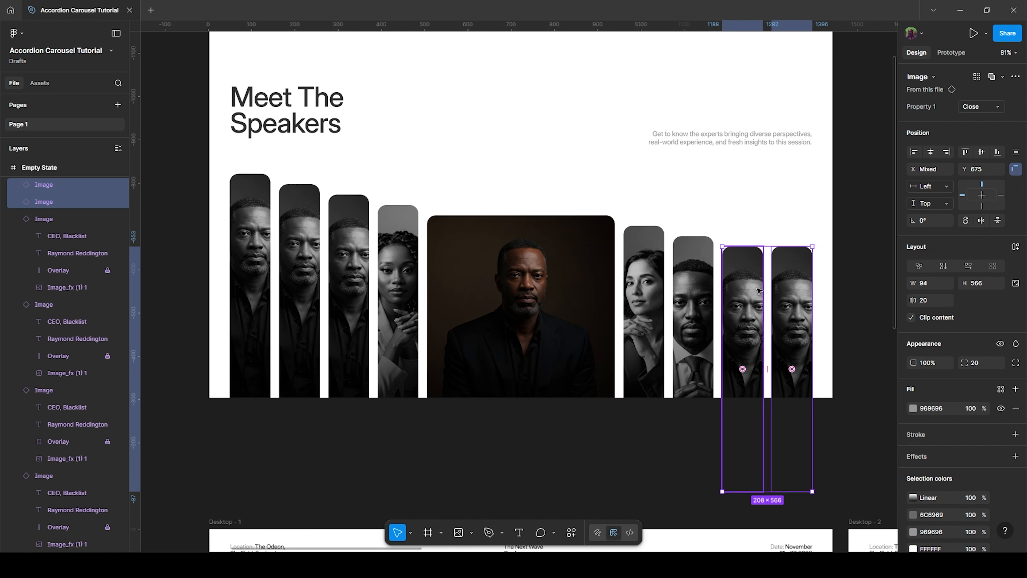
shift+click(741, 272)
key(shift+Down)
key(shift+Down)
key(shift+Down)
Step: Select the heading, description text and all nine staggered cards in Empty State and set their opacity to 0%
click(239, 182)
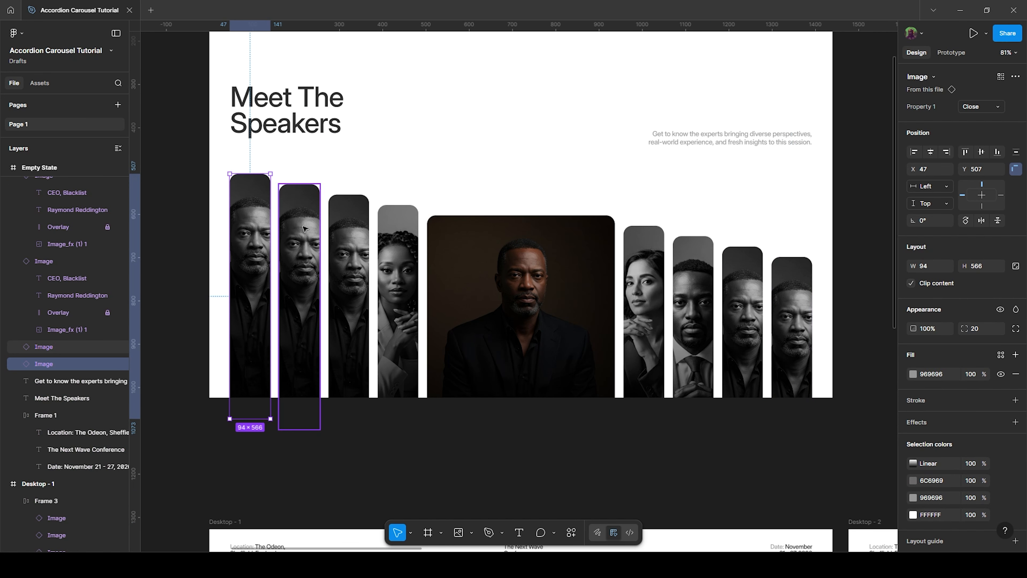
shift+click(299, 206)
shift+click(348, 226)
key(ctrl+a)
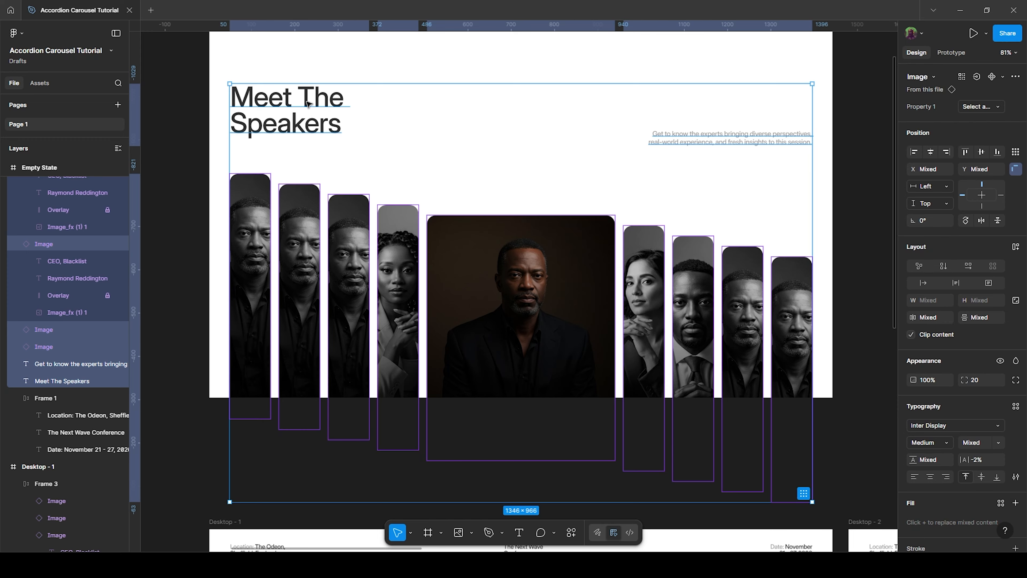
key(0)
key(0)
scroll(351, 190, up, 3)
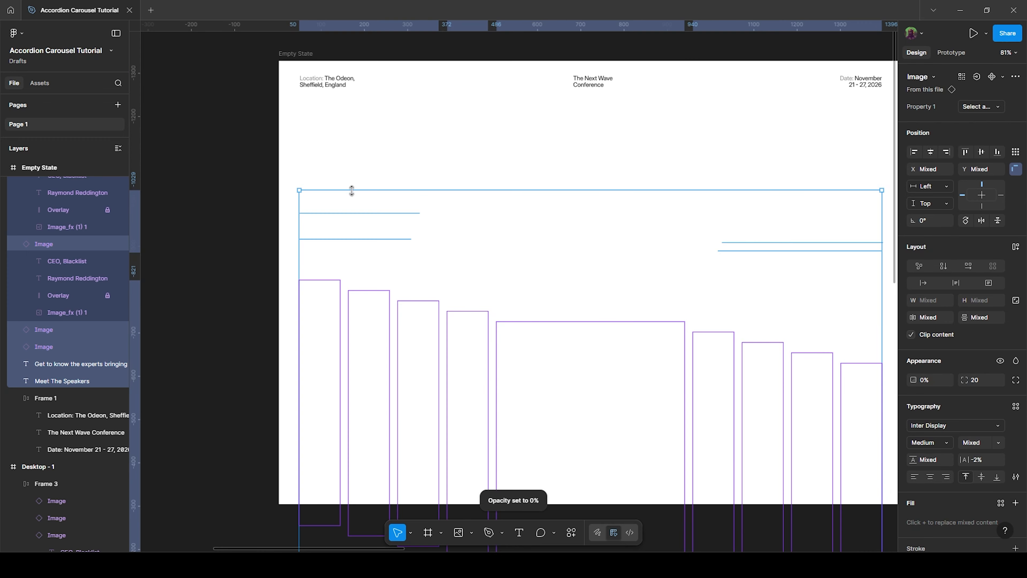
scroll(341, 190, down, 5)
Step: Connect the Empty State frame to Desktop - 1 with a prototype interaction
click(320, 120)
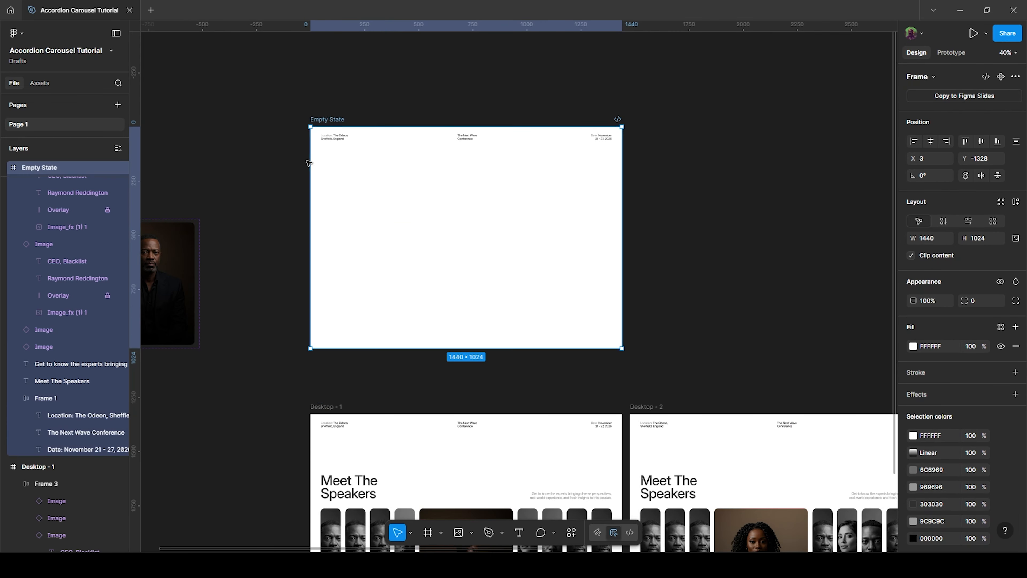
click(954, 53)
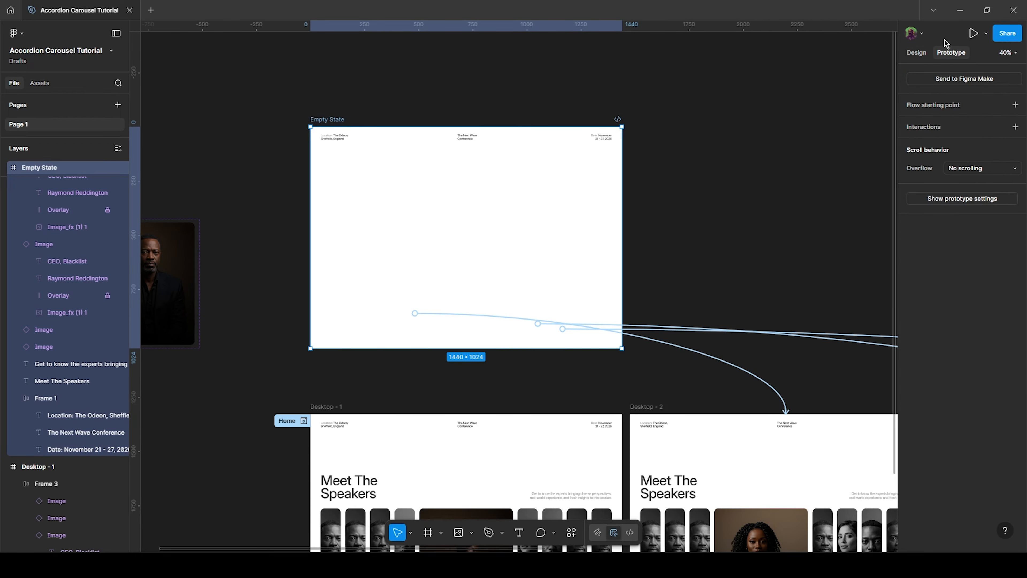
drag(623, 238, 436, 425)
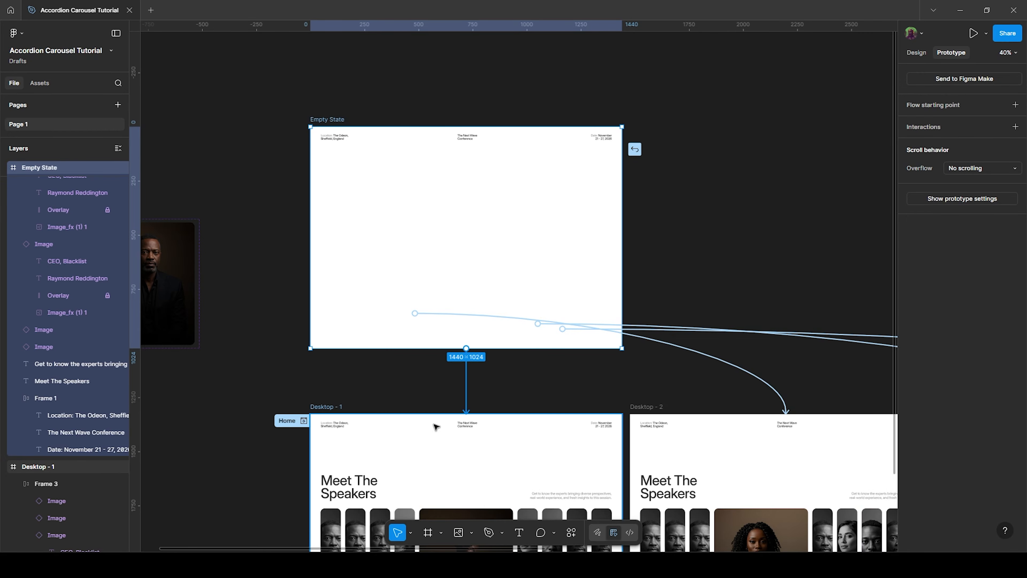
scroll(438, 301, down, 5)
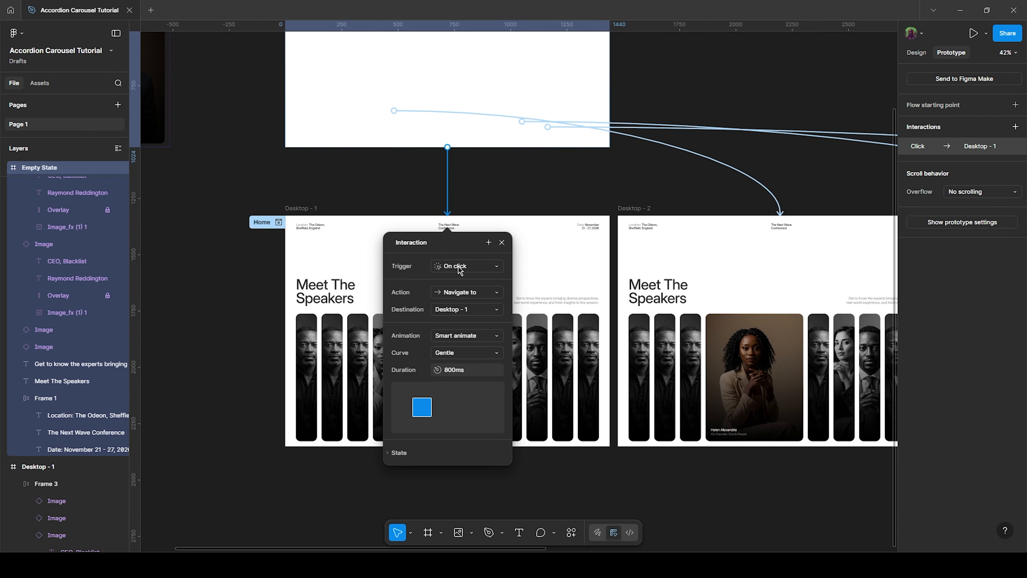
Step: Set the Empty State interaction's trigger to After delay with a delay of 1ms
click(459, 269)
click(457, 401)
click(474, 287)
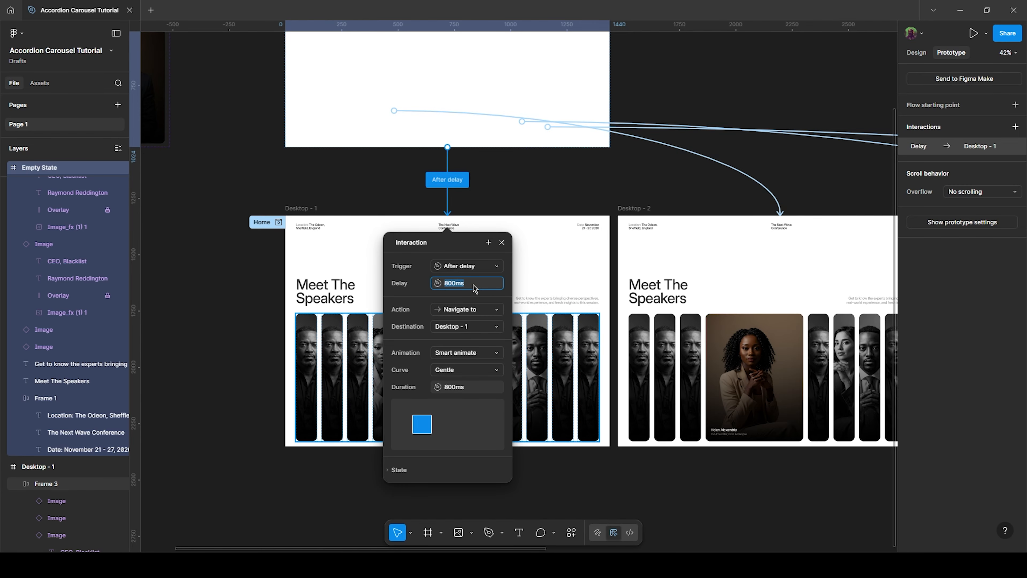
key(BackSpace)
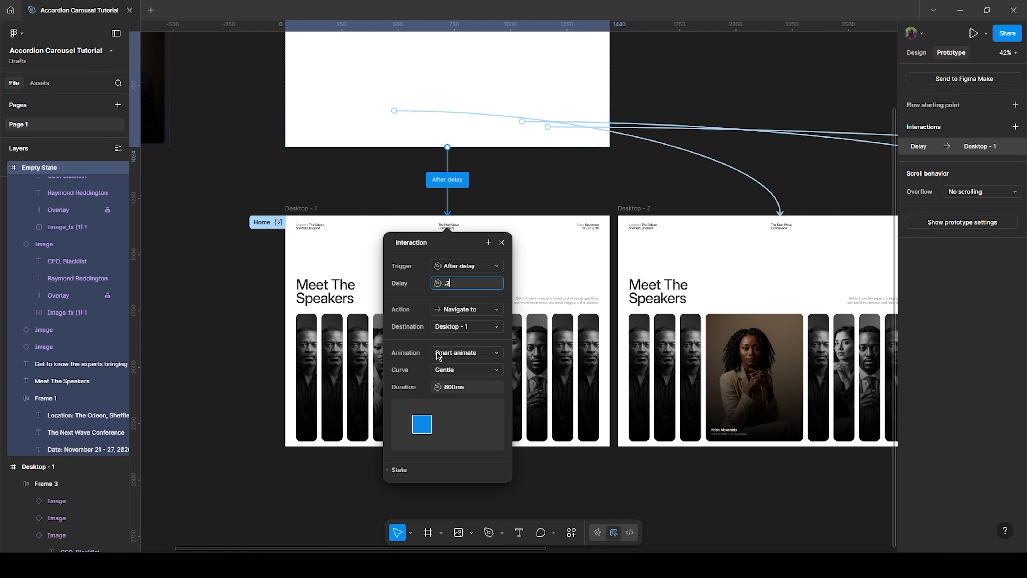
Step: Keep Smart animate as the interaction's animation and set its curve to Custom bezier
click(448, 351)
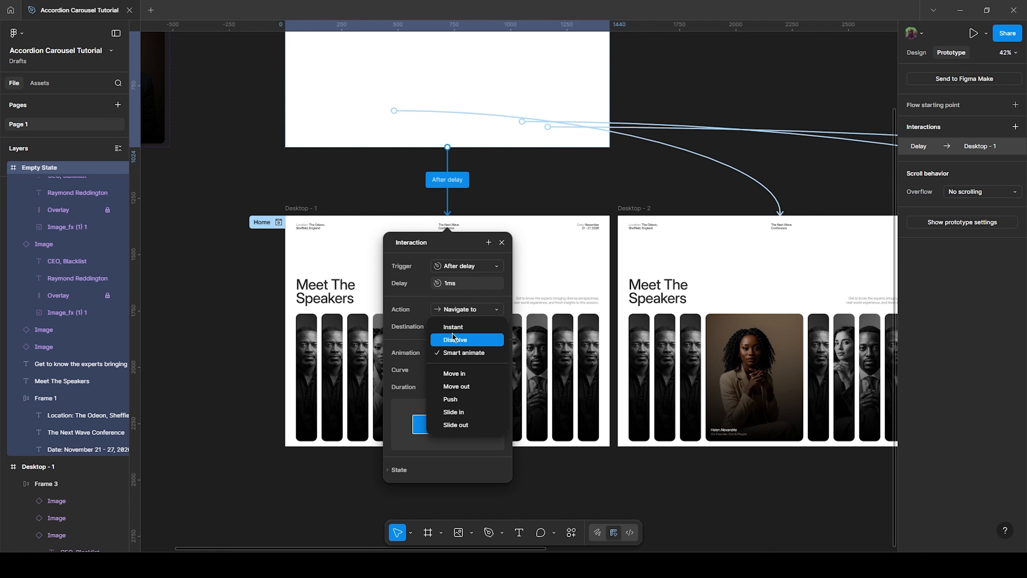
click(463, 352)
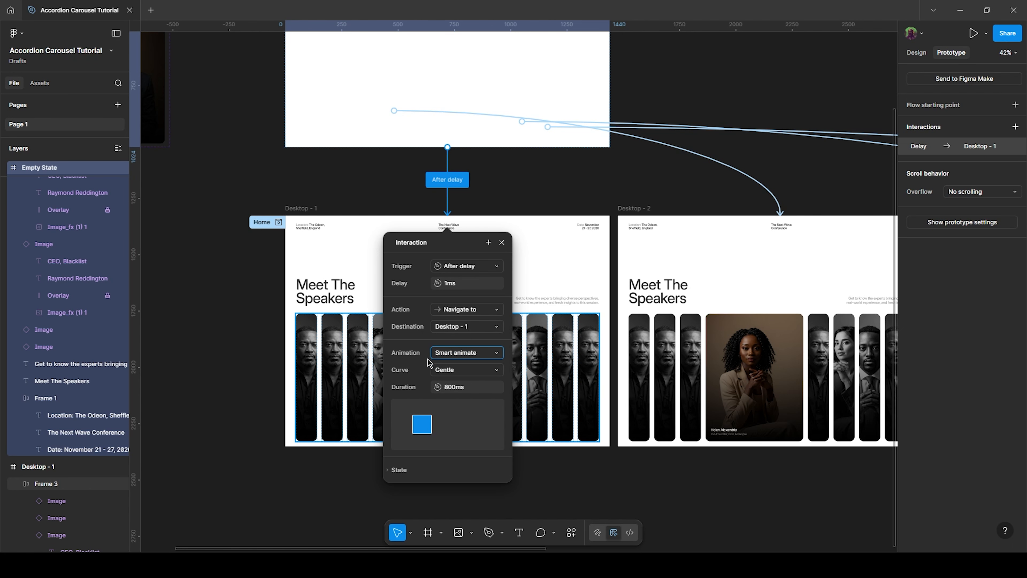
click(439, 367)
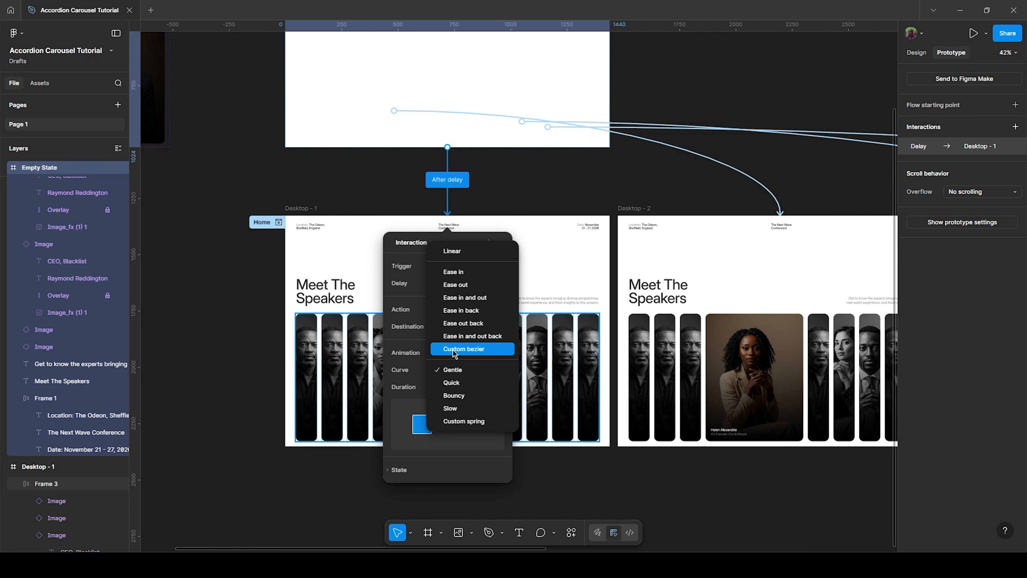
click(450, 350)
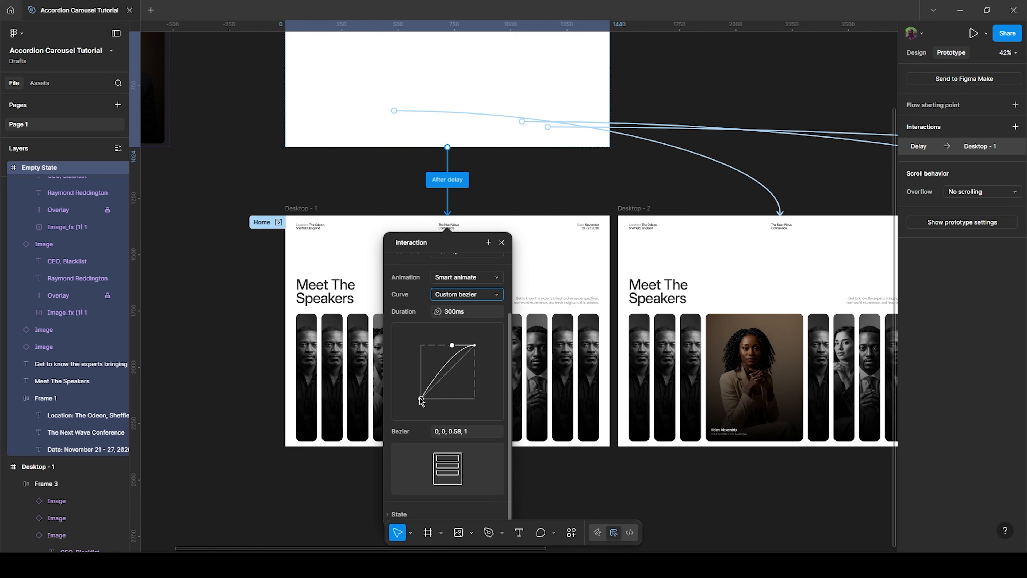
Step: Reshape the interaction's custom bezier curve into a steep ease-out with values of about 0, 0.97, 0.92, 1.01
scroll(380, 399, up, 3)
scroll(390, 386, up, 1)
drag(397, 384, 690, 39)
scroll(702, 206, down, 3)
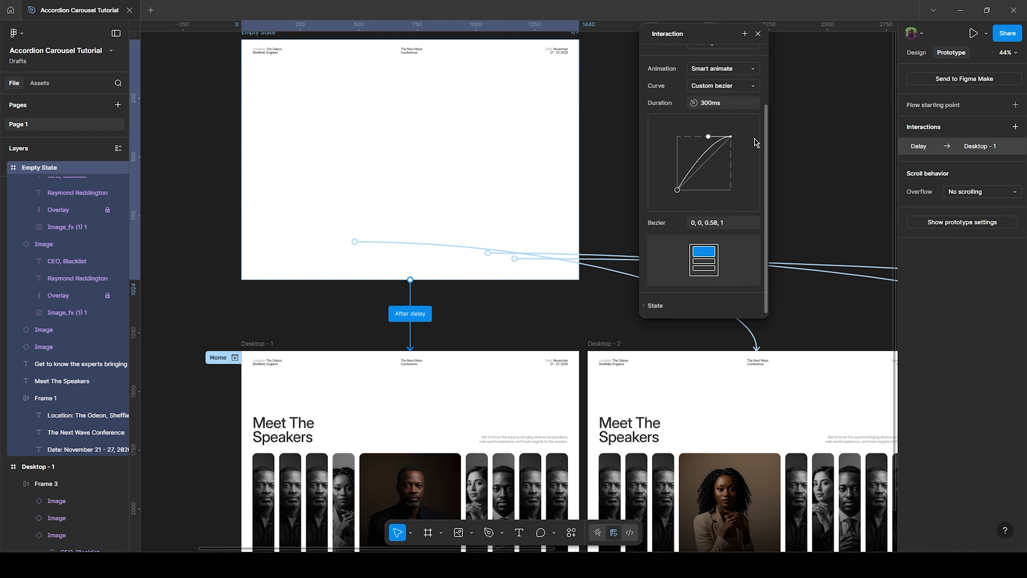
drag(677, 190, 668, 138)
drag(710, 134, 728, 139)
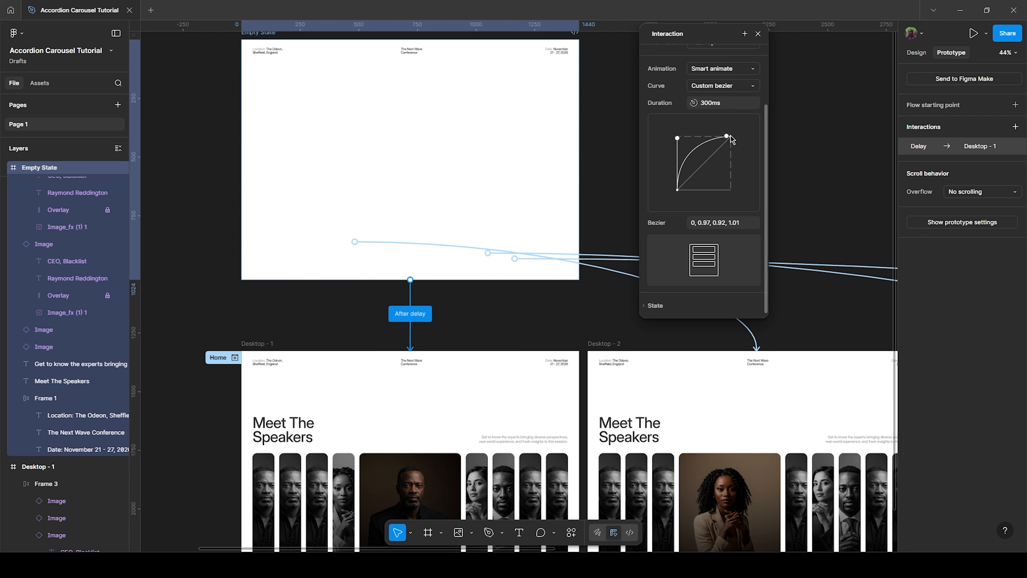
Step: Set the duration of the Empty State interaction to 500ms
click(727, 102)
text(500)
text(ms)
Step: Preview the prototype from the Empty State frame, replay the intro animation once and close the preview
drag(280, 39, 239, 140)
drag(391, 158, 458, 230)
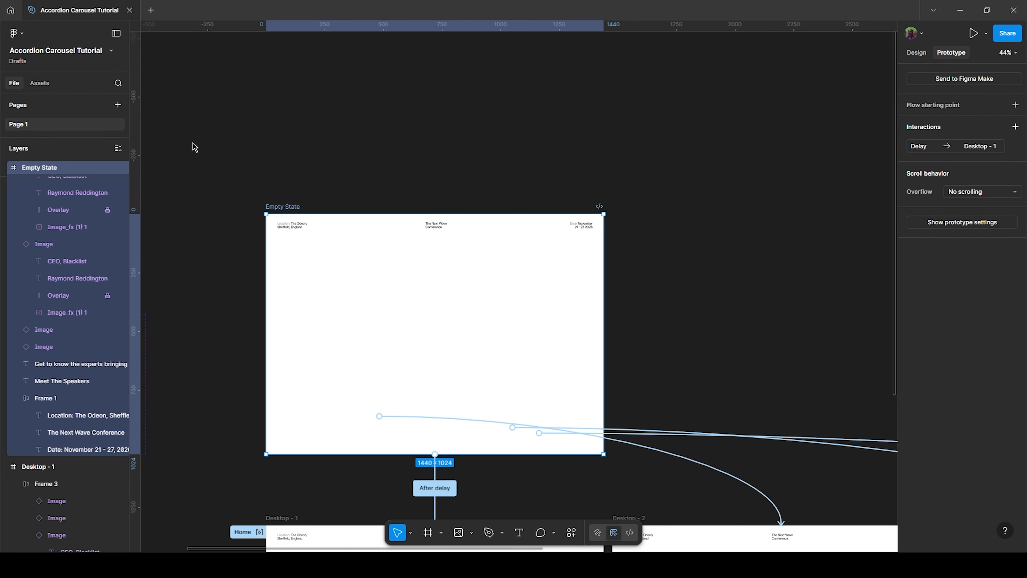
key(shift+space)
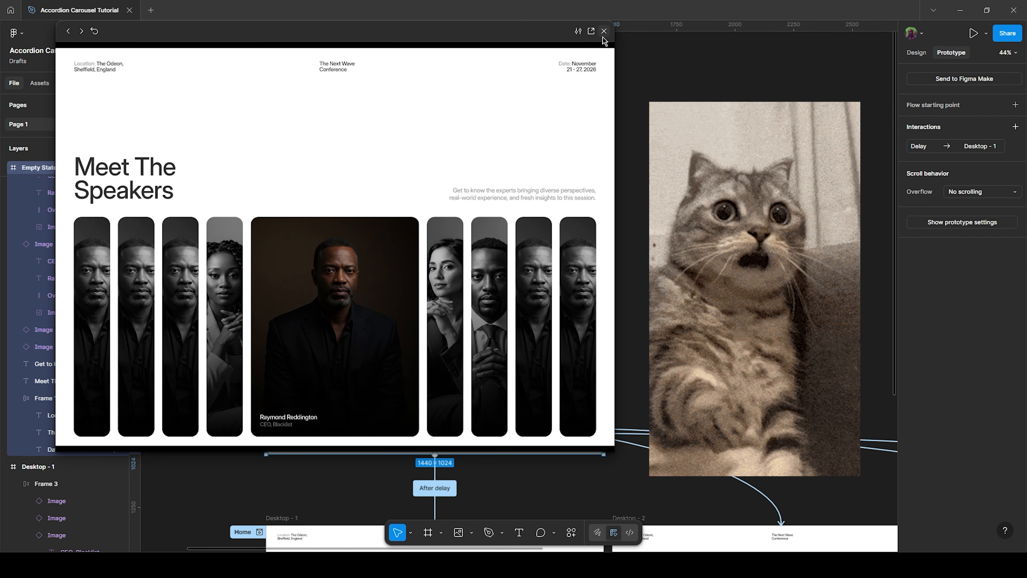
click(94, 30)
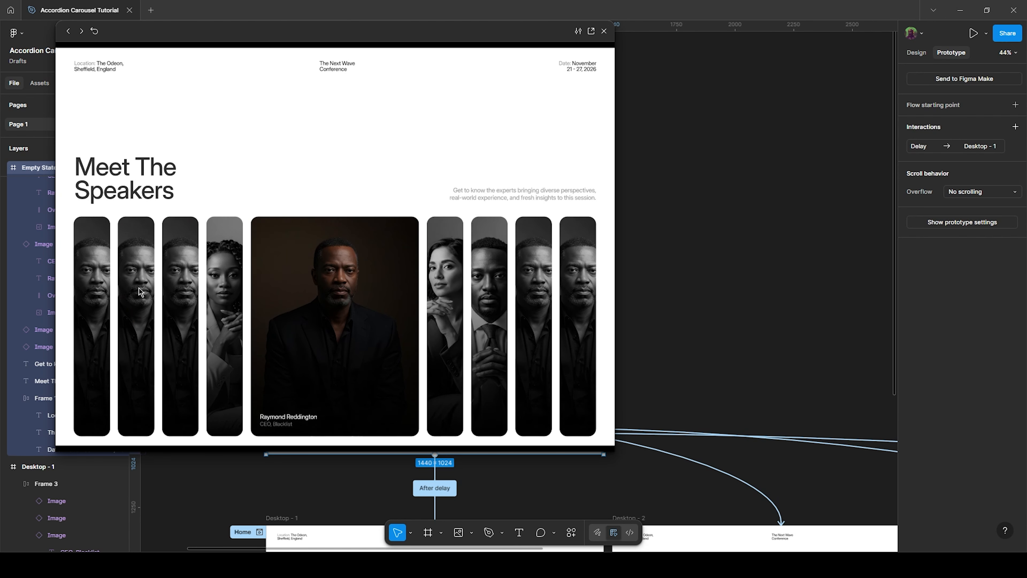
click(604, 31)
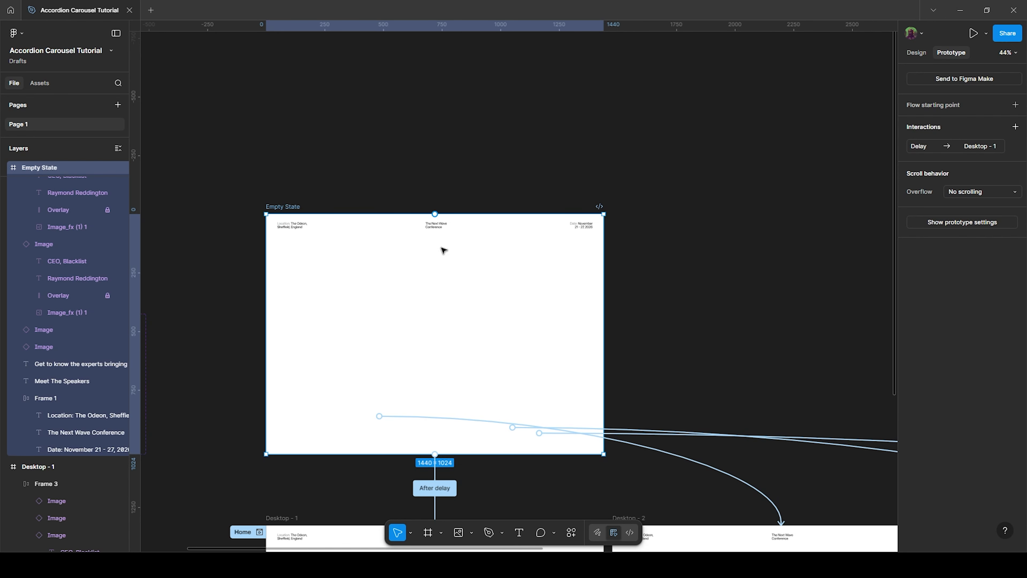
Step: Ungroup Frame 3 in Desktop - 1 so its speaker cards sit directly in the frame
scroll(442, 248, down, 8)
scroll(442, 248, left, 3)
scroll(378, 230, up, 2)
click(335, 506)
scroll(344, 499, down, 5)
scroll(344, 498, right, 1)
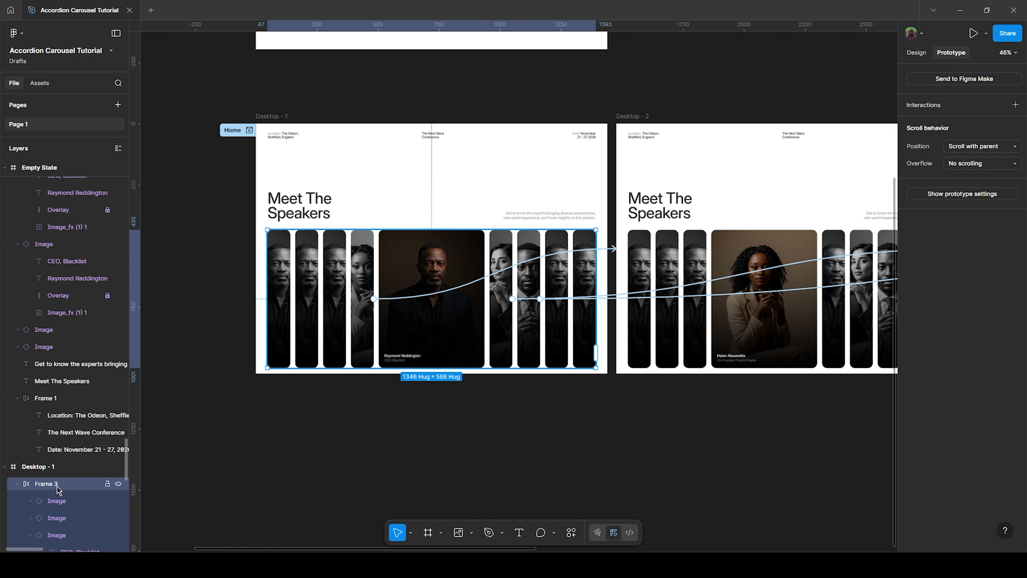
key(ctrl+shift+g)
scroll(759, 208, right, 5)
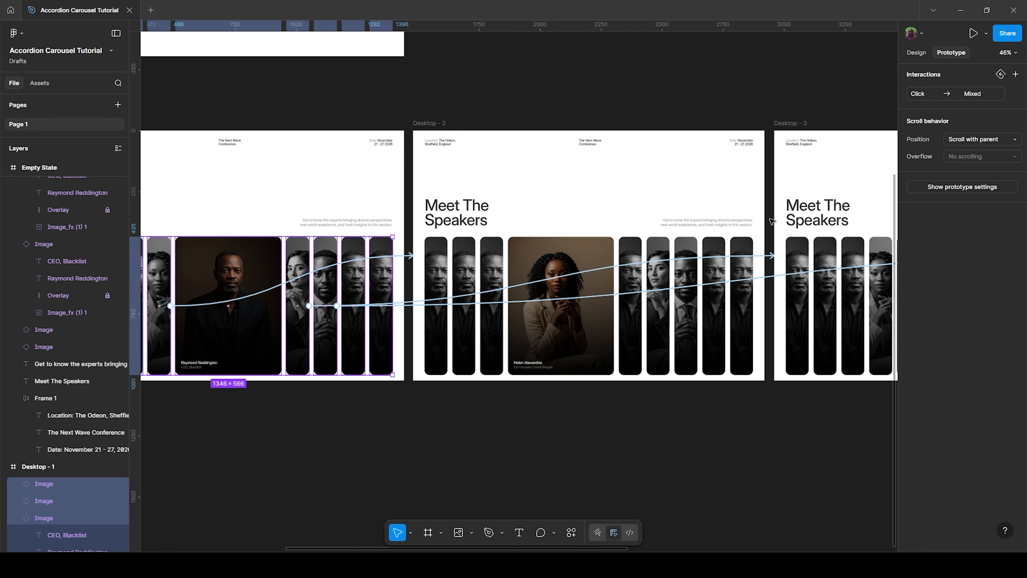
Step: Preview the staggered card entrance from the Empty State frame, restart it once and close the preview
scroll(759, 209, left, 3)
scroll(312, 131, up, 5)
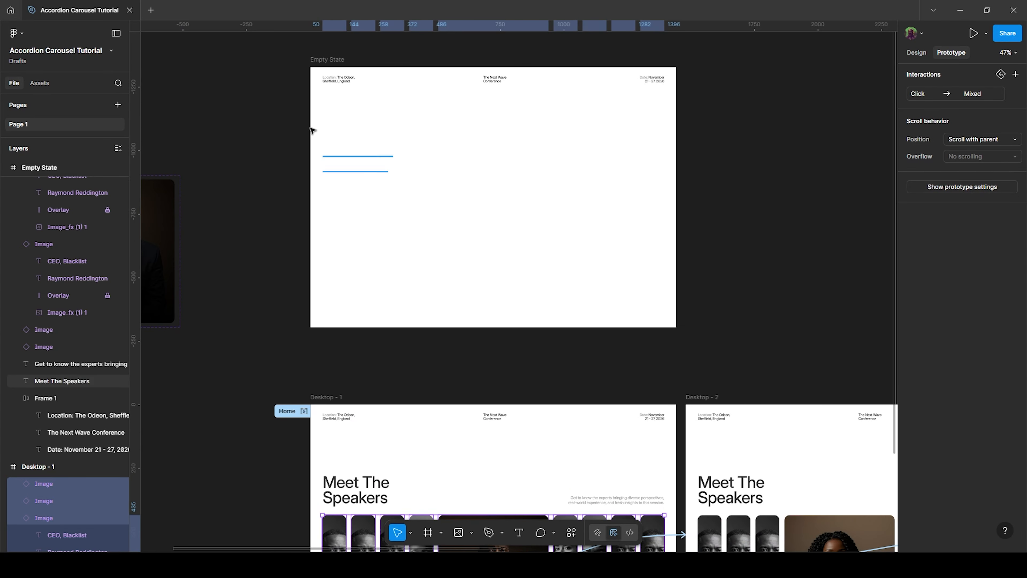
click(332, 66)
key(shift+space)
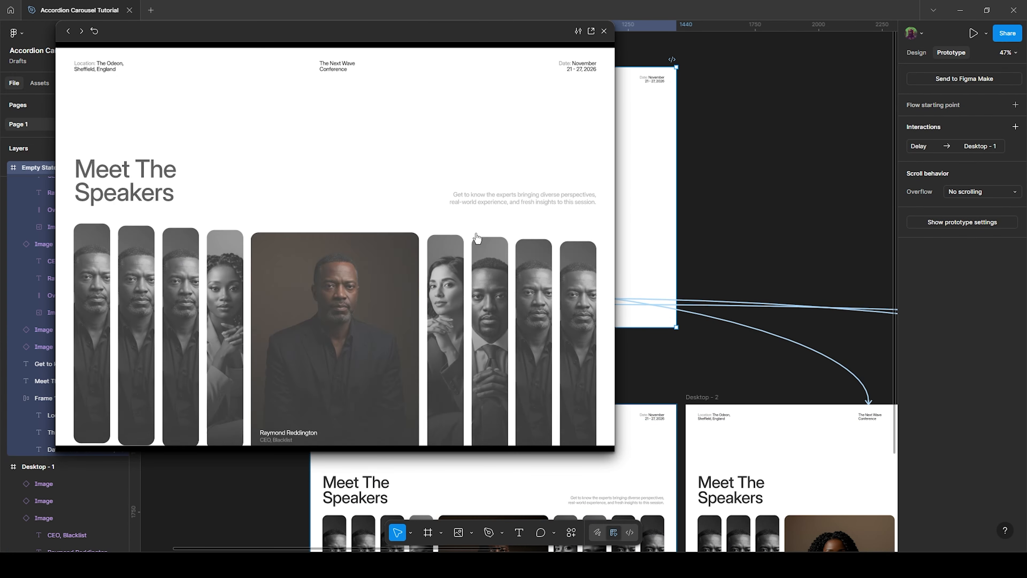
click(94, 31)
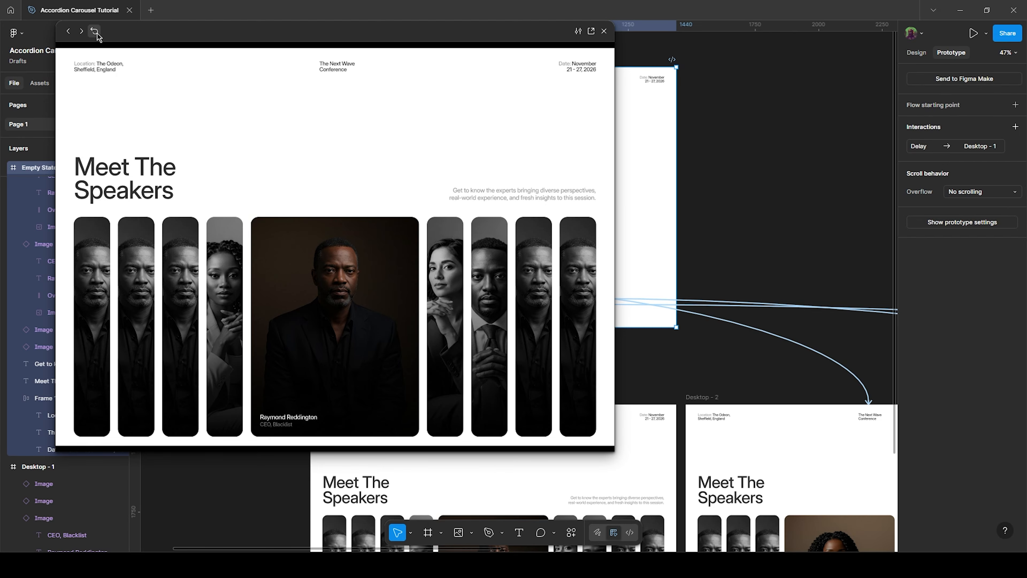
click(605, 32)
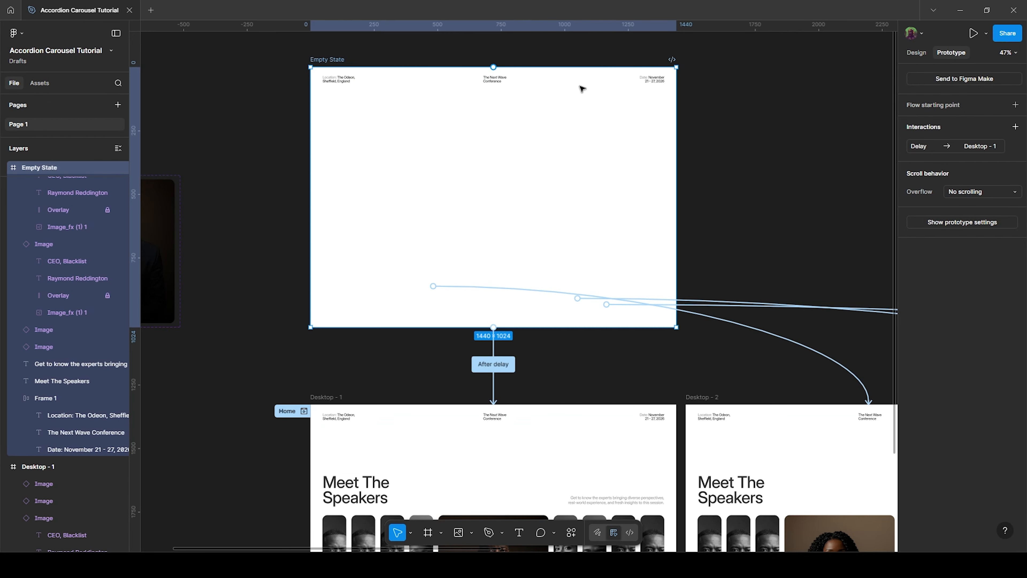
Step: Reopen the Empty State interaction to Desktop - 1 and set its duration to 800ms
click(948, 147)
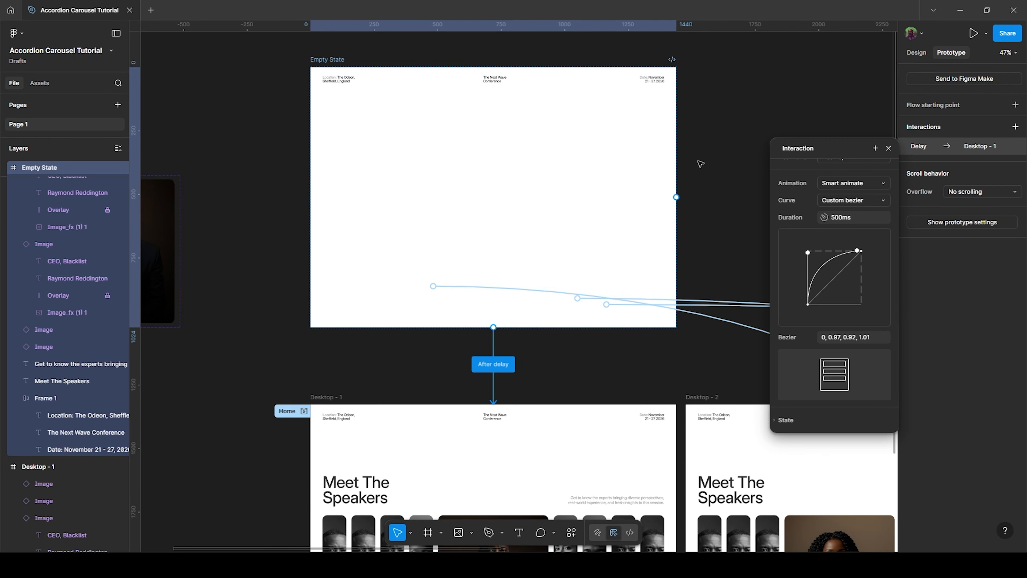
click(852, 220)
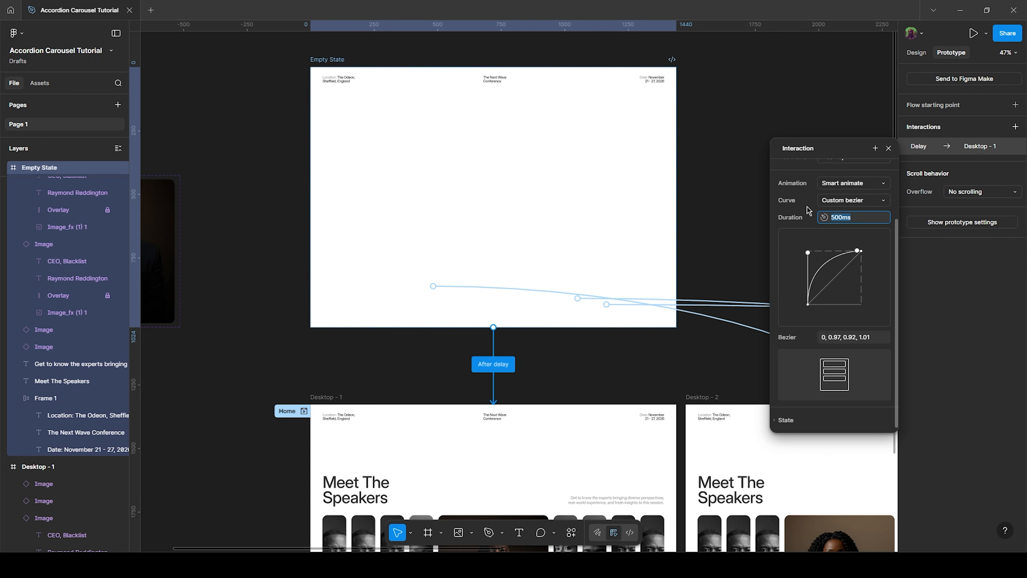
text(800)
key(Return)
Step: Preview the Empty State frame, replay the slower intro animation and test expanding other speaker cards in the carousel
click(328, 62)
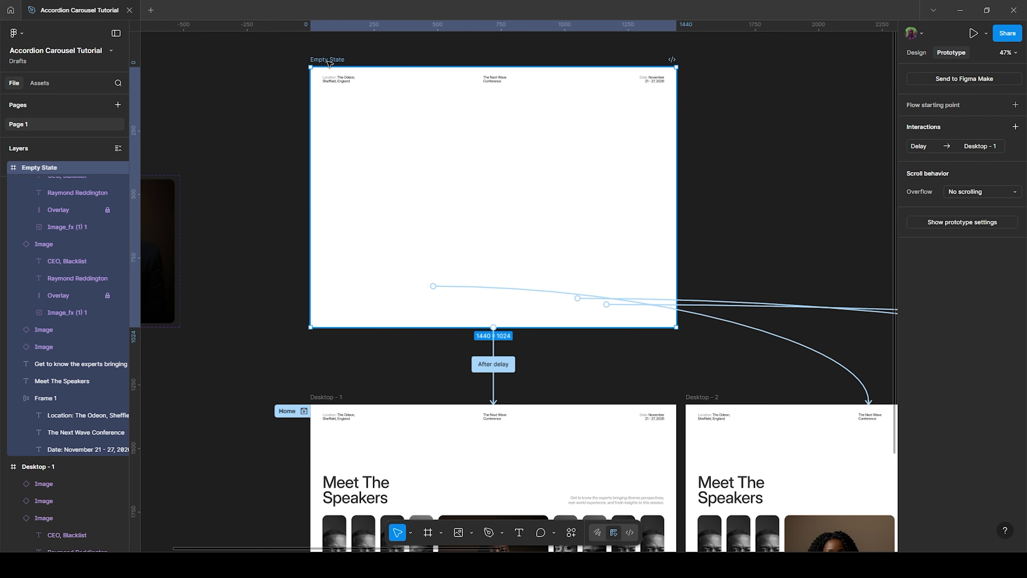
key(shift+space)
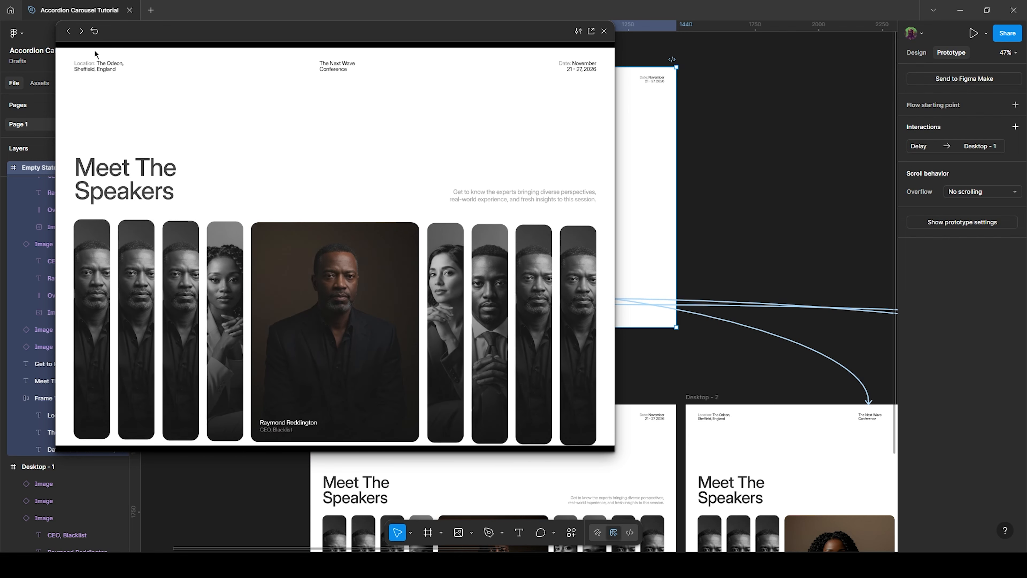
click(94, 33)
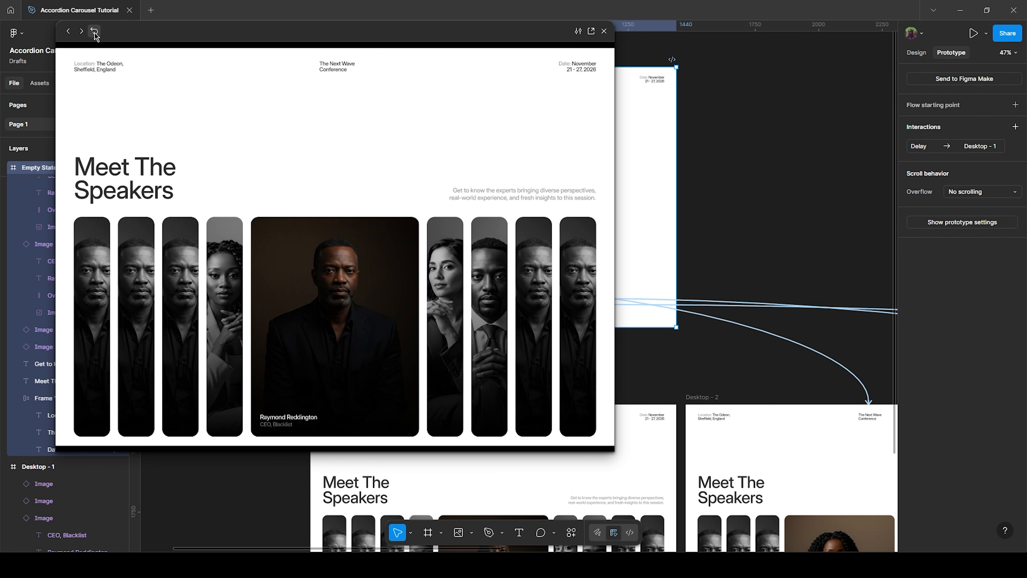
click(95, 33)
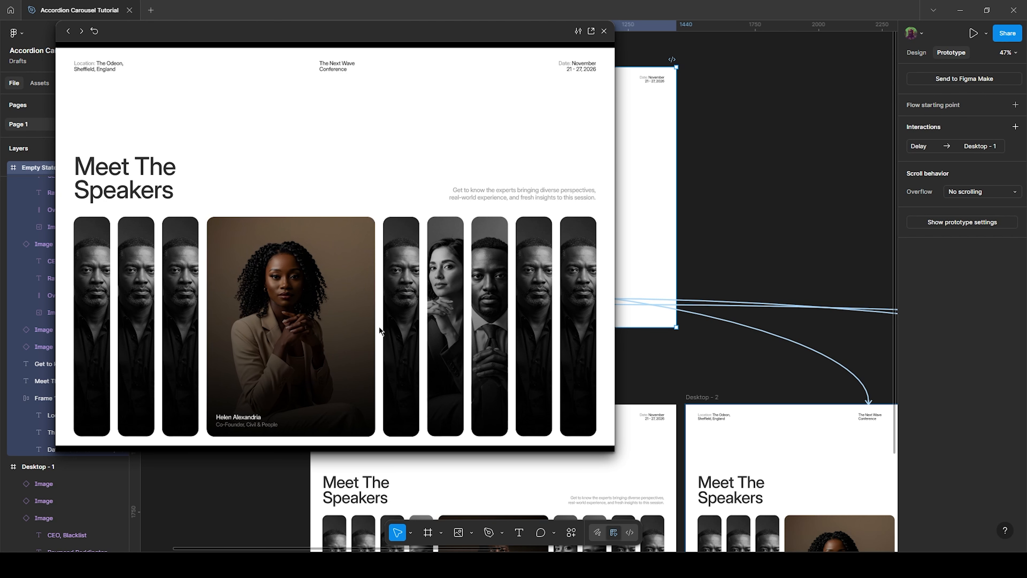
mouse_move(397, 296)
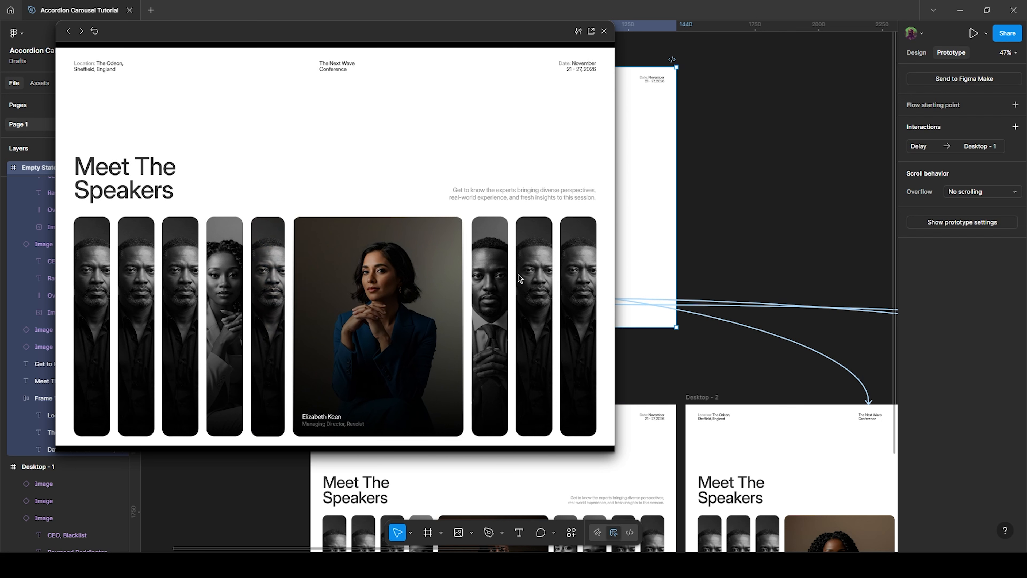